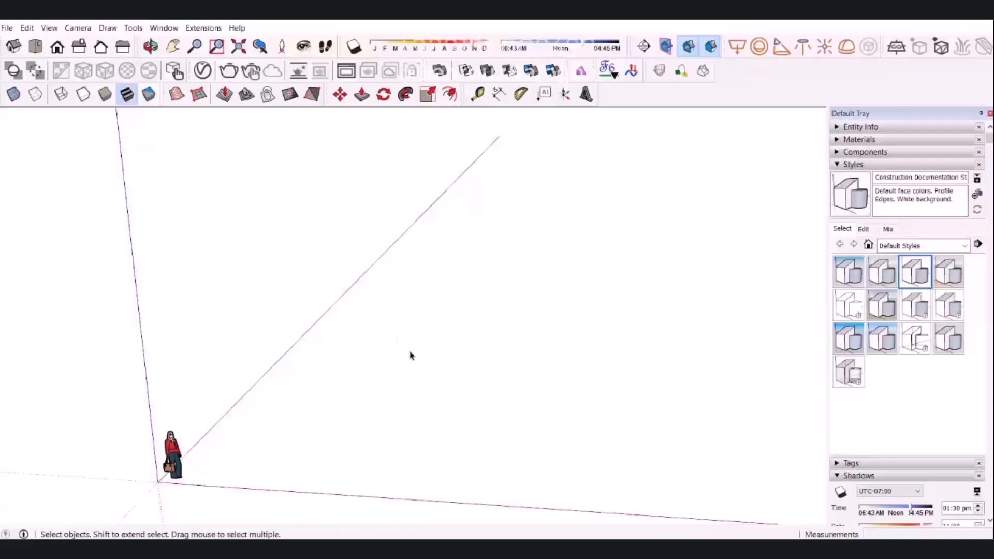
# Preview the 3D Printing Style and switch back to the Construction Documentation Style.
pyautogui.moveTo(431, 345)
pyautogui.mouseDown(button='middle')
pyautogui.moveTo(403, 256)
pyautogui.moveTo(424, 287)
pyautogui.moveTo(439, 283)
pyautogui.mouseUp(button='middle')
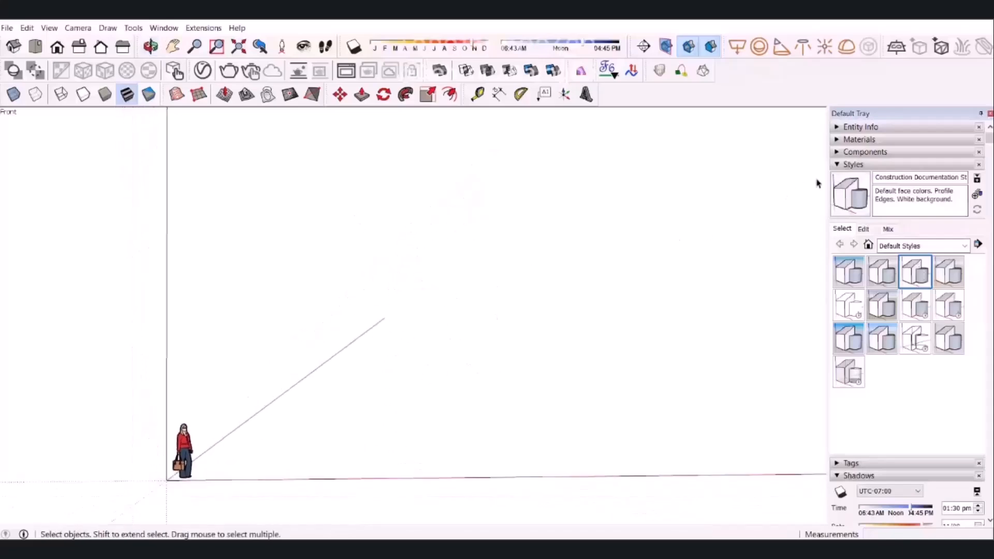
pyautogui.click(852, 165)
pyautogui.click(857, 165)
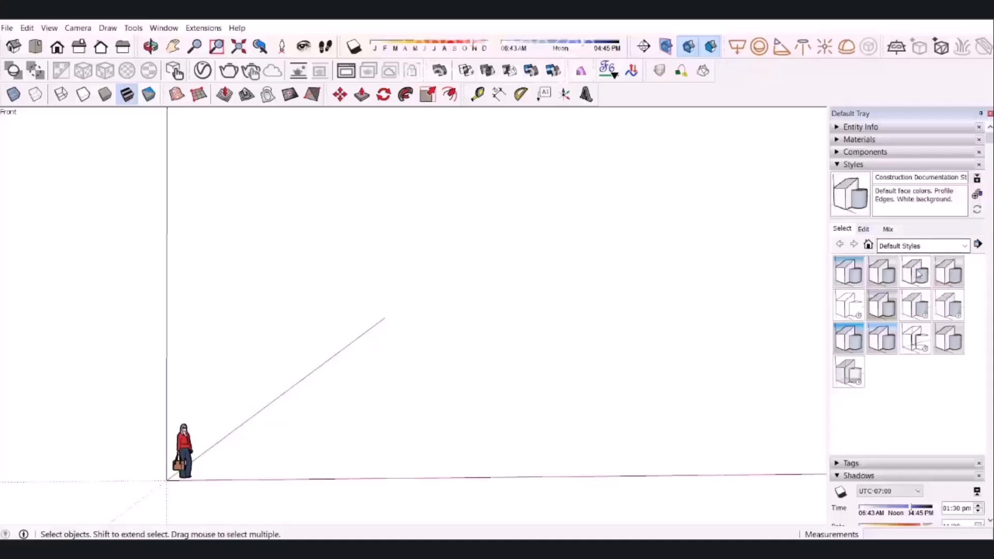
pyautogui.click(851, 277)
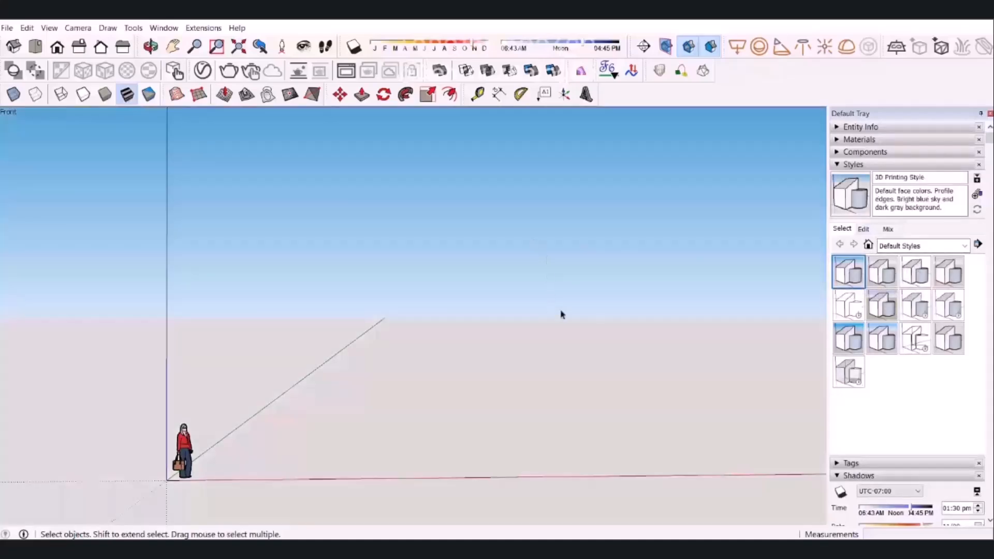
pyautogui.click(915, 271)
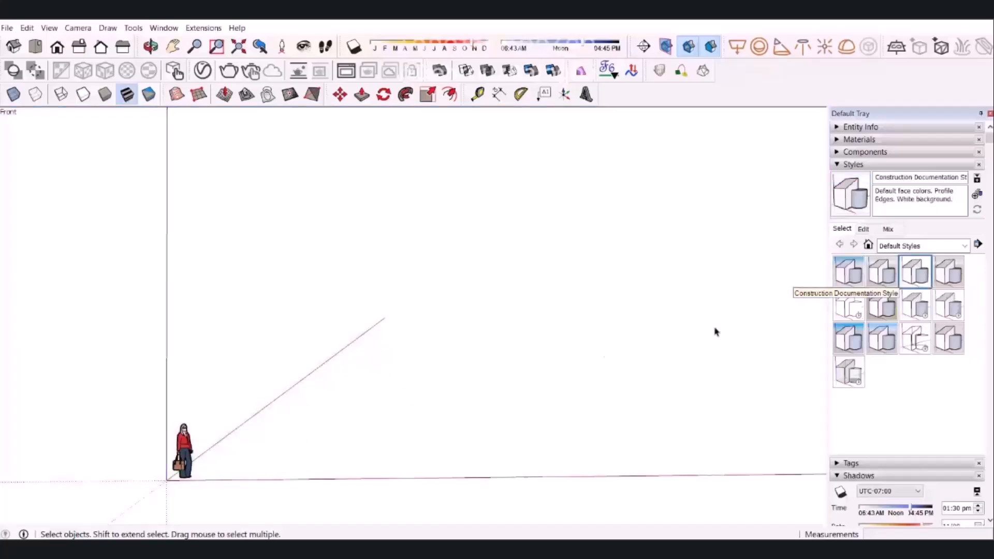
# Try drawing a rectangle of about 7.16 by 10.72 m on the ground with the Rectangle tool and undo it.
pyautogui.moveTo(533, 384); pyautogui.dragTo(495, 468, button='middle')
pyautogui.press('r')
pyautogui.click(415, 336)
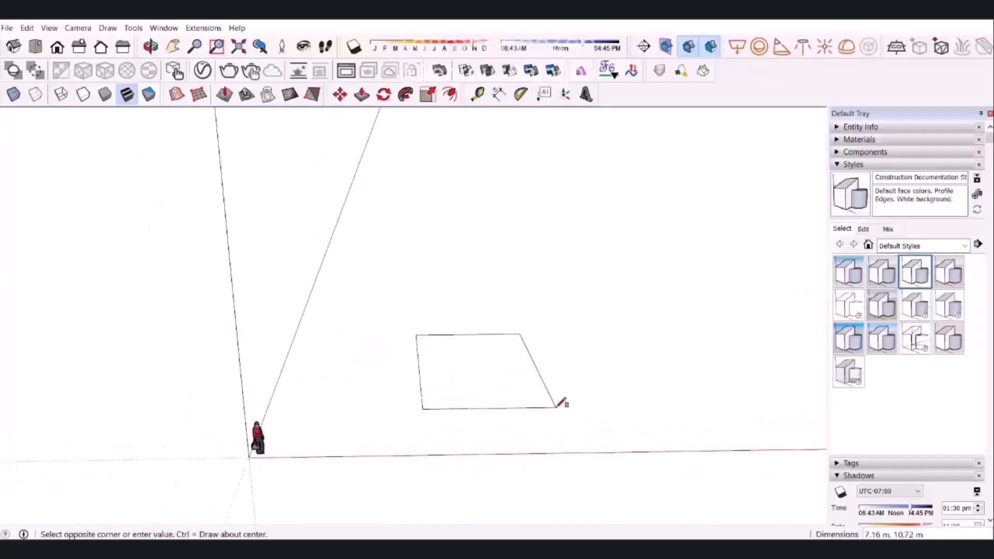
pyautogui.click(556, 408)
pyautogui.press('space')
pyautogui.moveTo(507, 365); pyautogui.dragTo(488, 346, button='middle')
pyautogui.hotkey('ctrl', 'z')
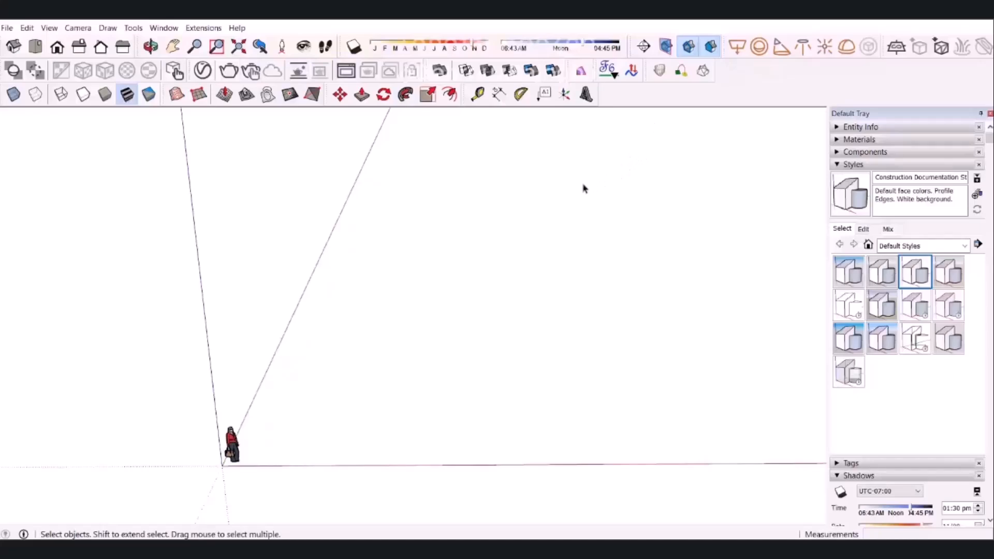
# Draw a closed four-sided face on the ground with the Line tool, about 4.8 m along the red axis.
pyautogui.press('l')
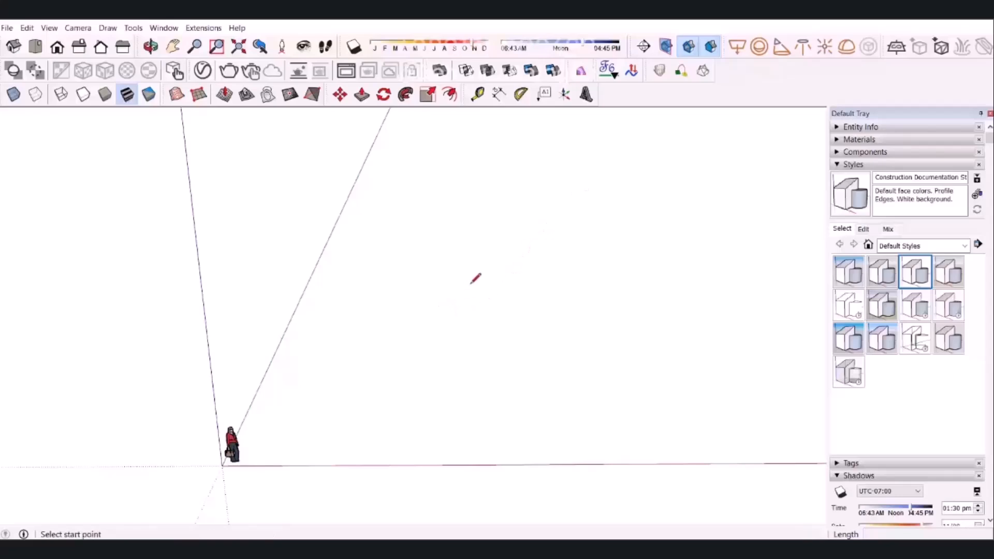
pyautogui.click(442, 311)
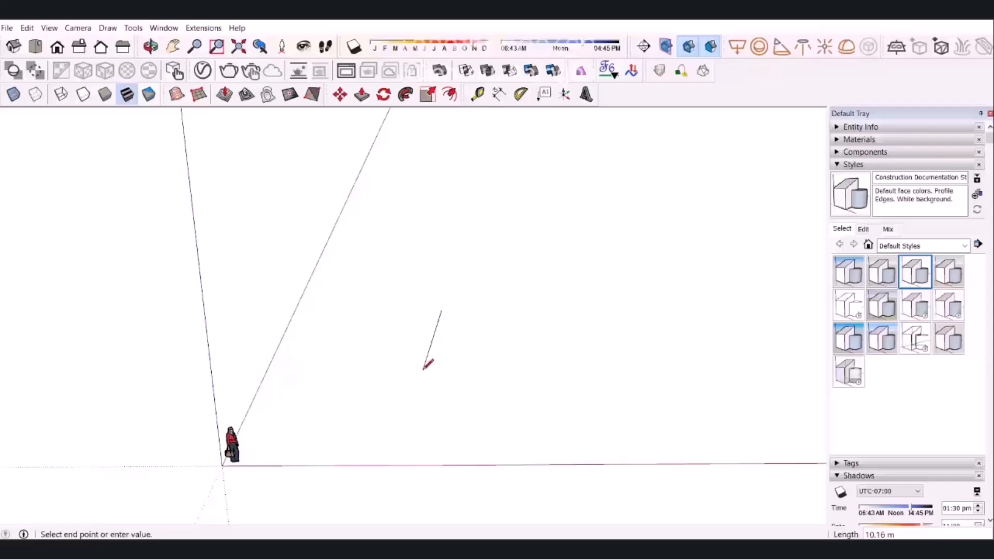
pyautogui.moveTo(458, 371); pyautogui.dragTo(395, 373, button='middle')
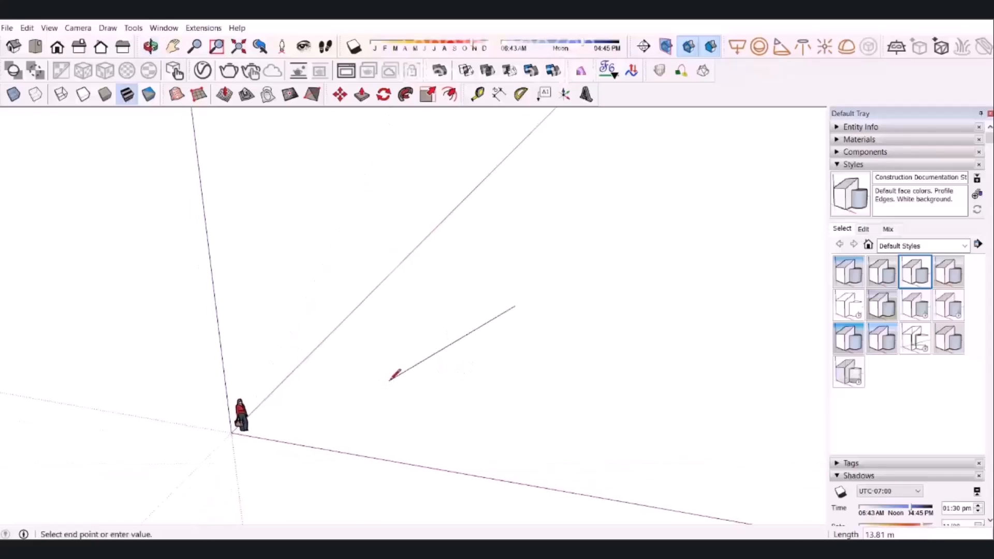
pyautogui.click(482, 385)
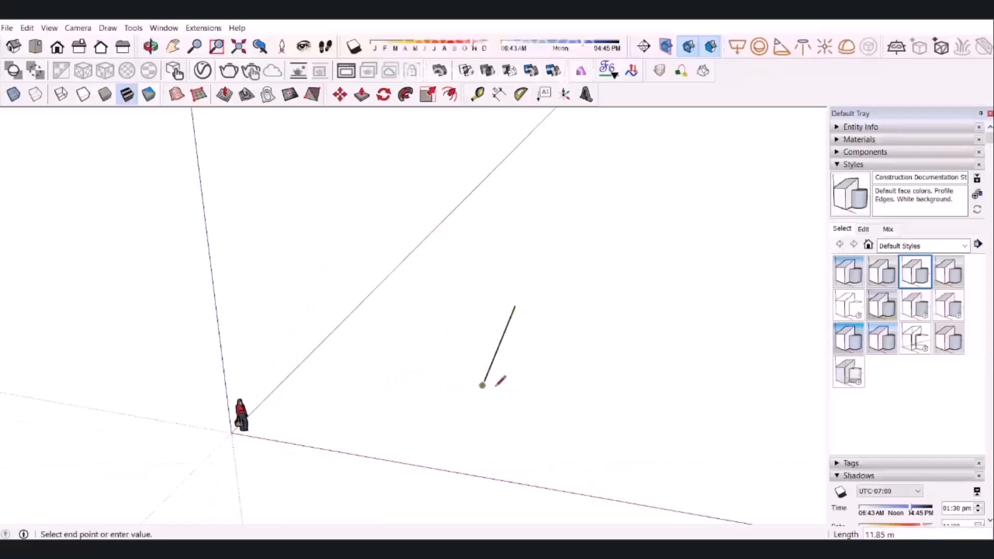
pyautogui.click(578, 397)
pyautogui.click(588, 313)
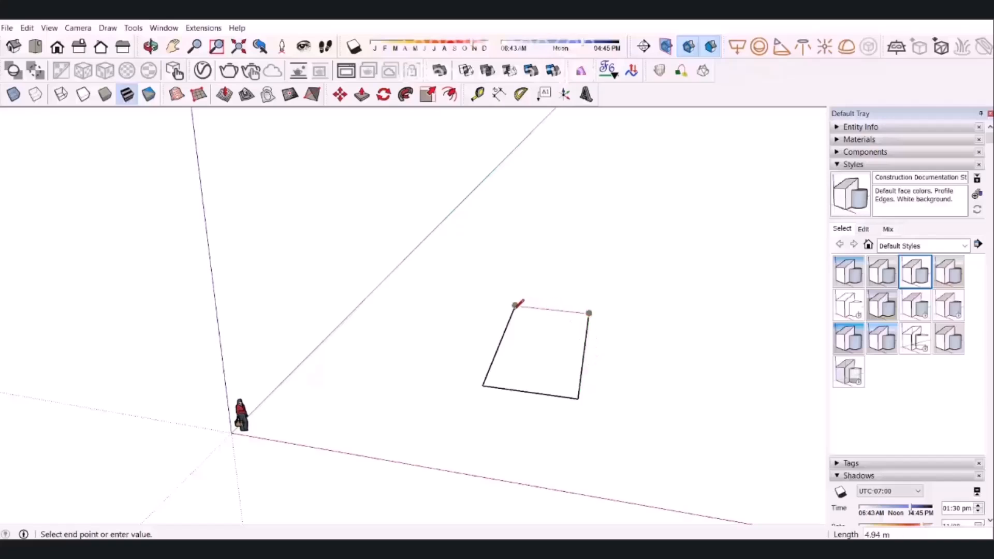
pyautogui.click(515, 307)
pyautogui.press('space')
# Scale the whole face along the green axis to about 0.76.
pyautogui.moveTo(582, 369); pyautogui.dragTo(509, 357, button='middle')
pyautogui.click(526, 347)
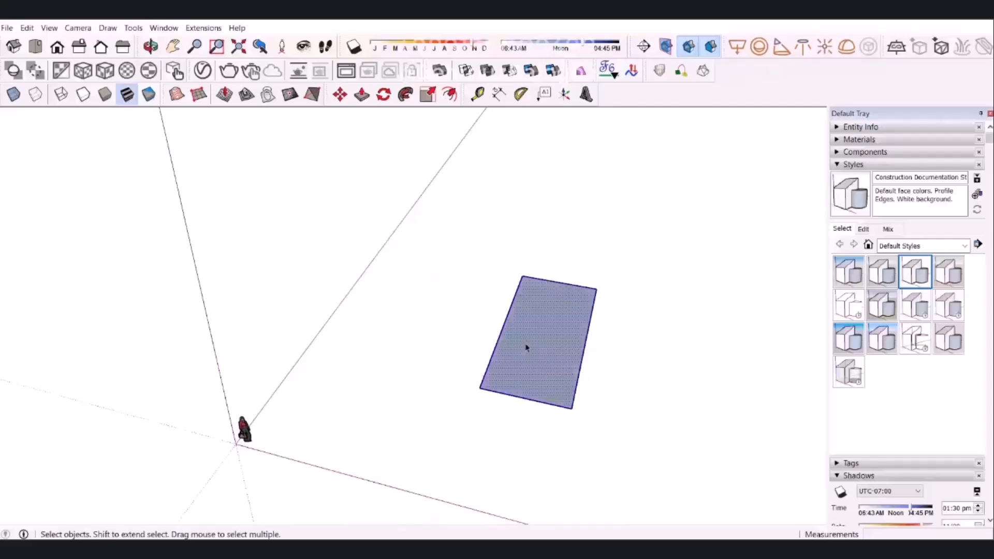
pyautogui.press('s')
pyautogui.moveTo(559, 282); pyautogui.dragTo(553, 306)
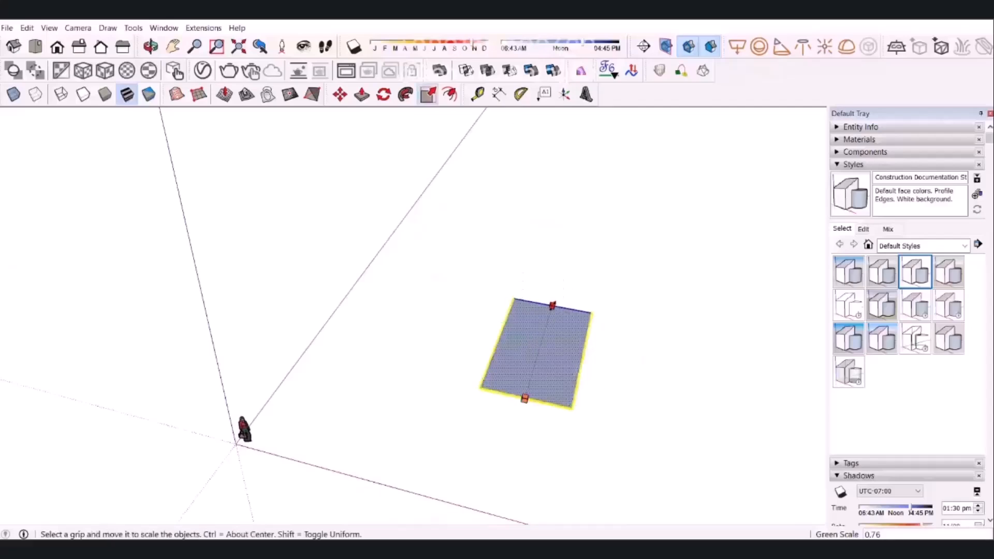
pyautogui.moveTo(500, 339); pyautogui.dragTo(478, 337)
pyautogui.press('space')
# Make a group from the scaled face and its edges.
pyautogui.moveTo(555, 369)
pyautogui.mouseDown(button='middle')
pyautogui.moveTo(550, 311)
pyautogui.moveTo(544, 369)
pyautogui.moveTo(563, 362)
pyautogui.mouseUp(button='middle')
pyautogui.rightClick(520, 351)
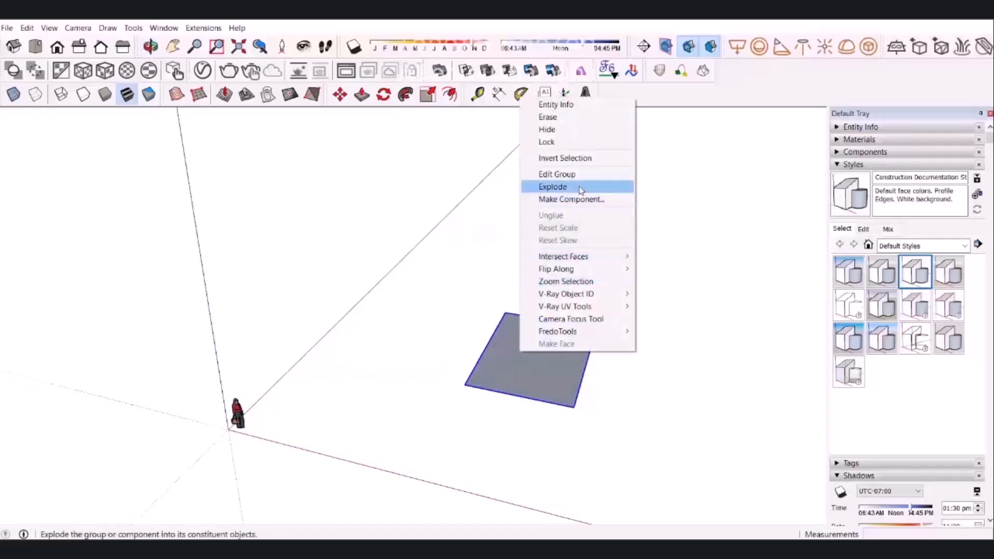
pyautogui.doubleClick(512, 368)
pyautogui.press('Escape')
pyautogui.rightClick(526, 358)
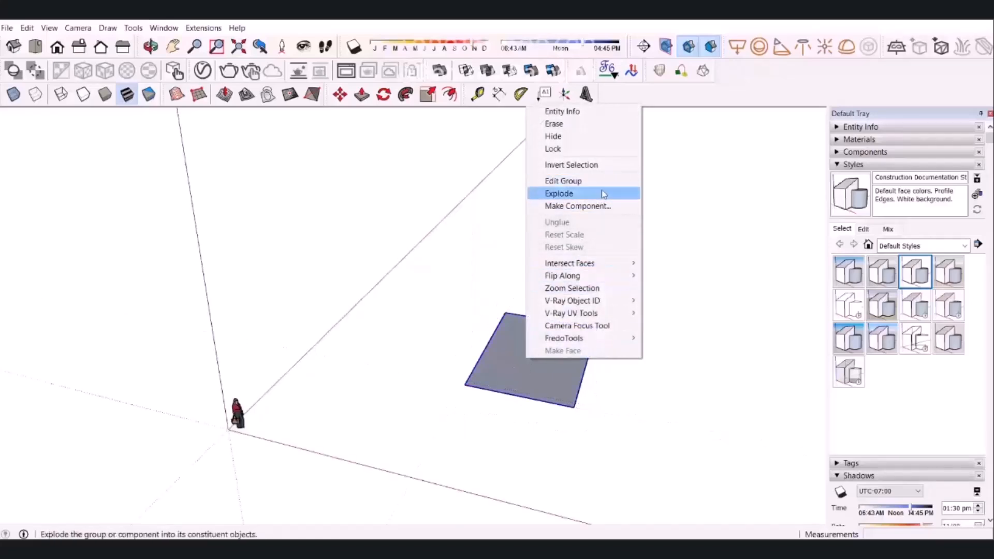
pyautogui.click(630, 212)
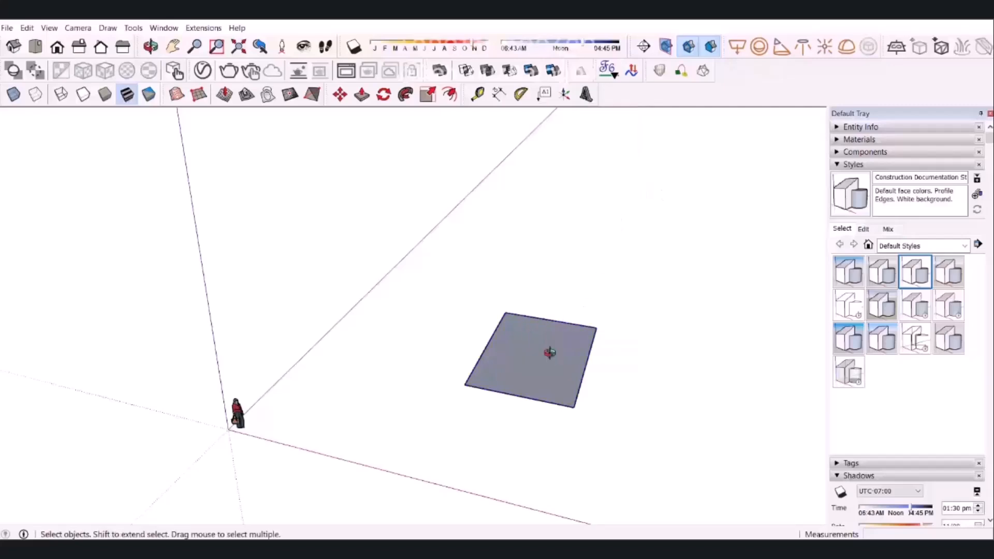
# Extrude the face upward into a box with Push/Pull inside its group.
pyautogui.moveTo(553, 358); pyautogui.dragTo(524, 359, button='middle')
pyautogui.doubleClick(524, 359)
pyautogui.press('p')
pyautogui.moveTo(506, 378); pyautogui.dragTo(508, 282)
pyautogui.press('space')
pyautogui.press('Escape')
# Push the box's narrow end face inward with Push/Pull inside the group to shorten the box.
pyautogui.moveTo(572, 347); pyautogui.dragTo(492, 382, button='middle')
pyautogui.click(491, 393)
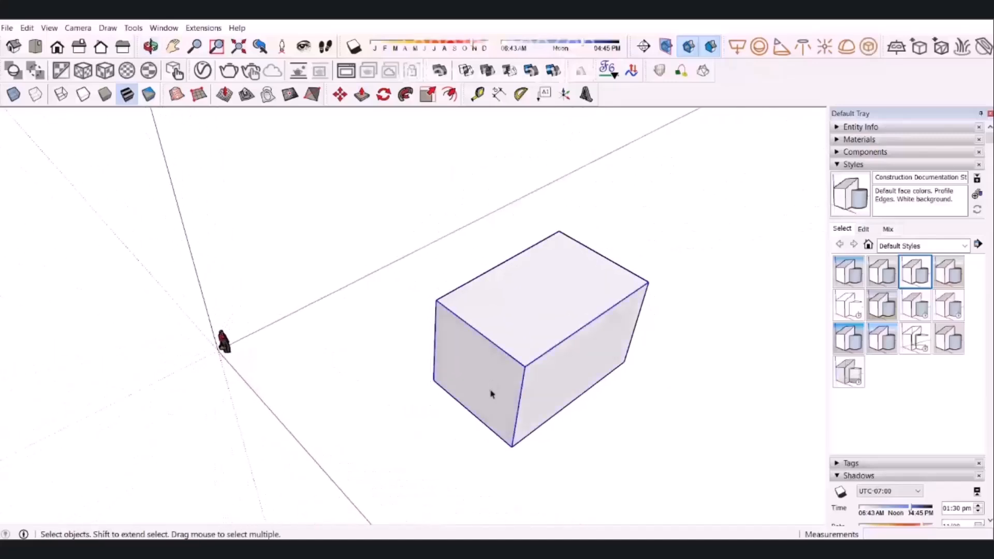
pyautogui.doubleClick(491, 394)
pyautogui.press('p')
pyautogui.moveTo(502, 395); pyautogui.dragTo(558, 363)
pyautogui.press('space')
pyautogui.press('Escape')
# Switch the camera to Parallel Projection with the box seen from an angled view.
pyautogui.moveTo(550, 375); pyautogui.dragTo(464, 382, button='middle')
pyautogui.moveTo(408, 355); pyautogui.dragTo(433, 347, button='middle')
pyautogui.moveTo(511, 318); pyautogui.dragTo(453, 392, button='middle')
pyautogui.click(50, 28)
pyautogui.moveTo(85, 30)
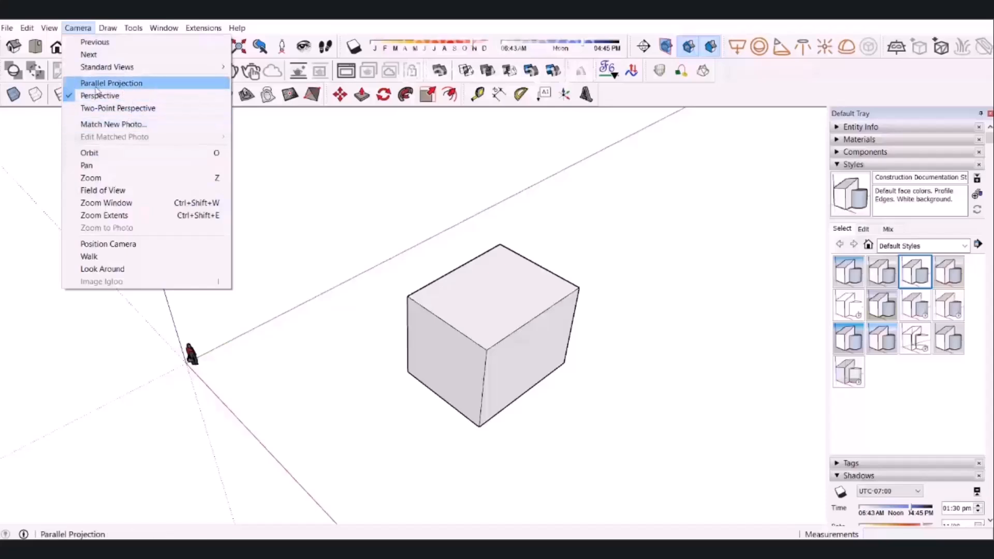
pyautogui.click(139, 88)
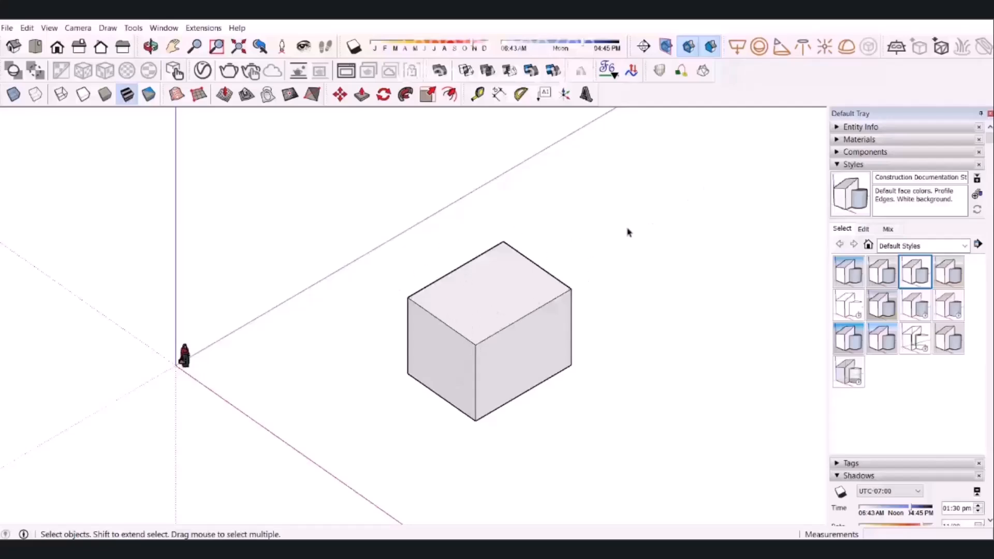
# Preview the Large Tool Set and Drawing toolbars one after the other and close each.
pyautogui.rightClick(726, 102)
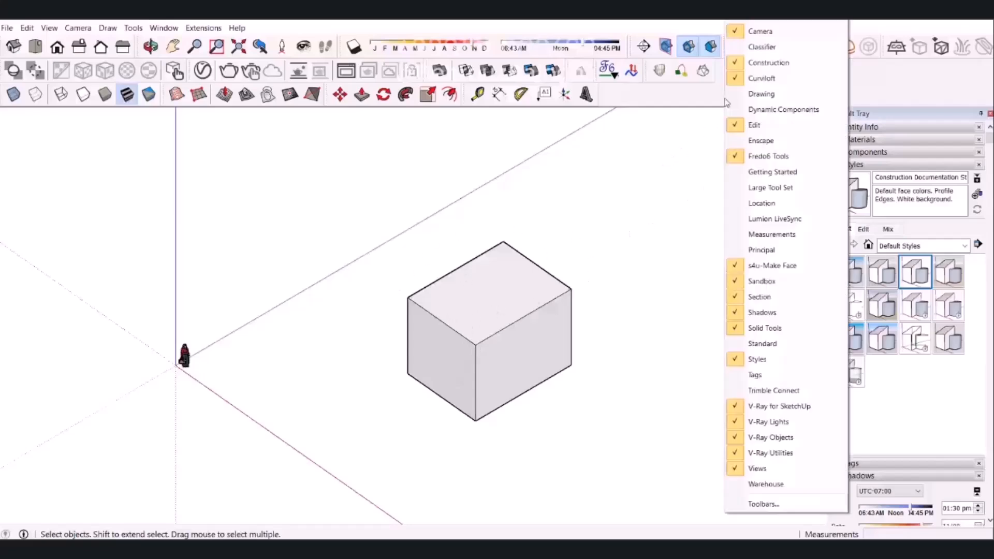
pyautogui.click(763, 188)
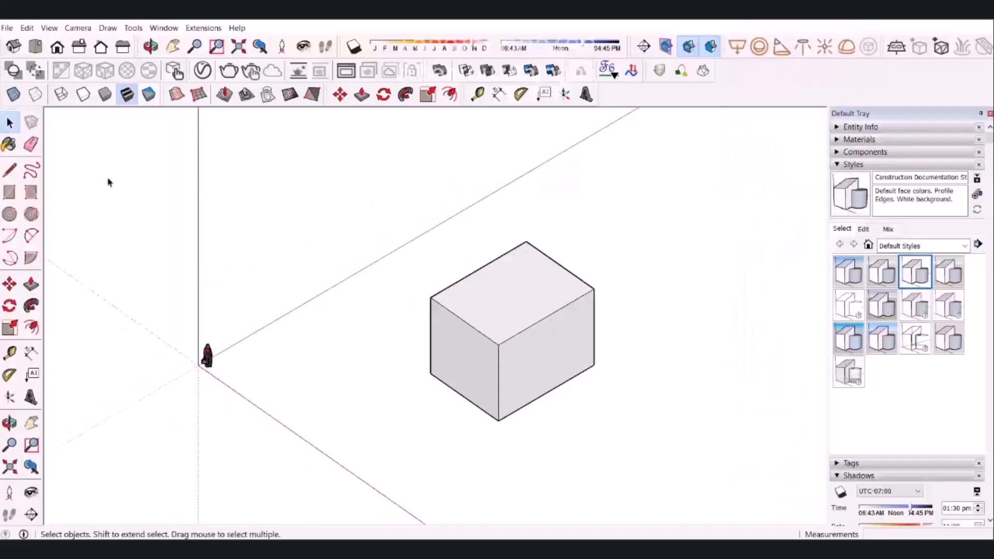
pyautogui.moveTo(37, 110); pyautogui.dragTo(46, 154)
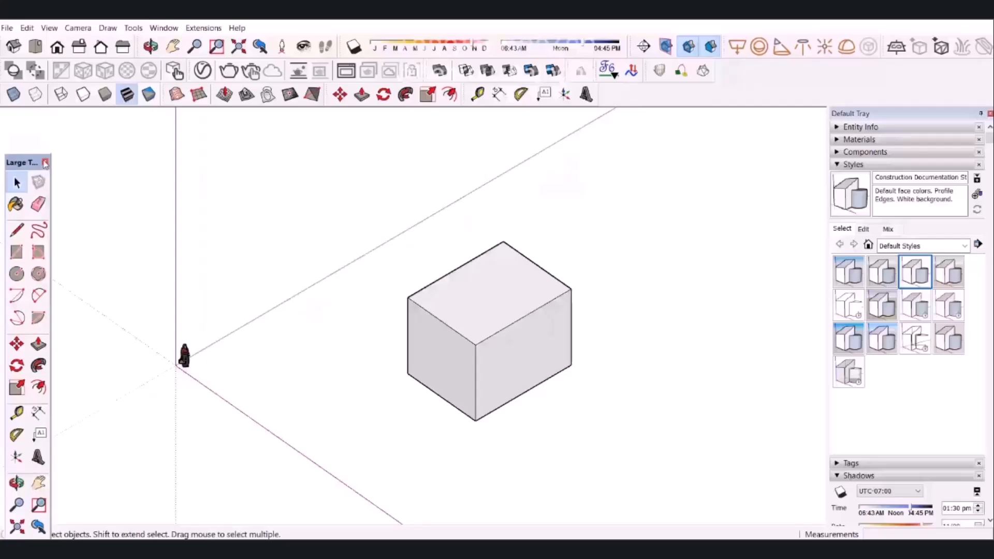
pyautogui.click(45, 163)
pyautogui.rightClick(713, 98)
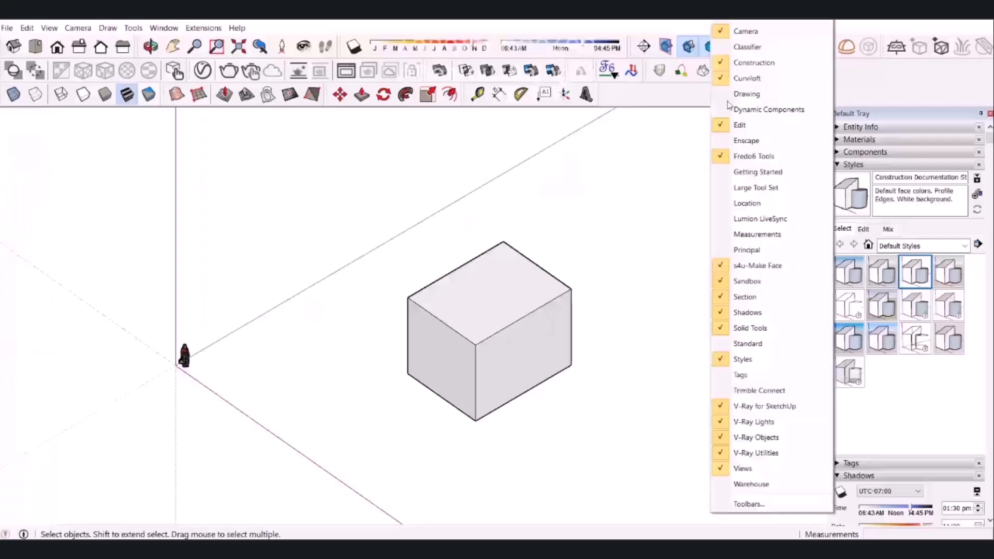
pyautogui.click(779, 96)
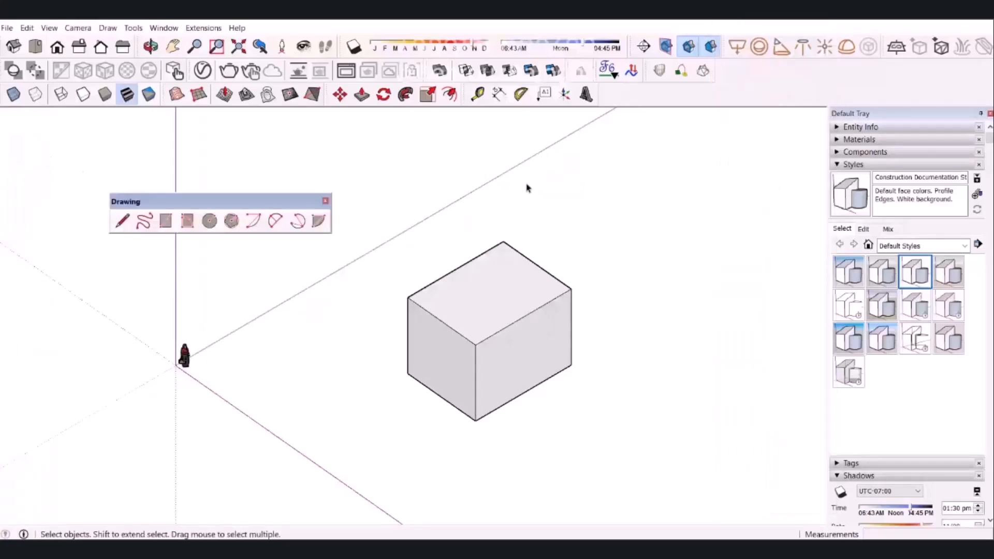
pyautogui.click(325, 202)
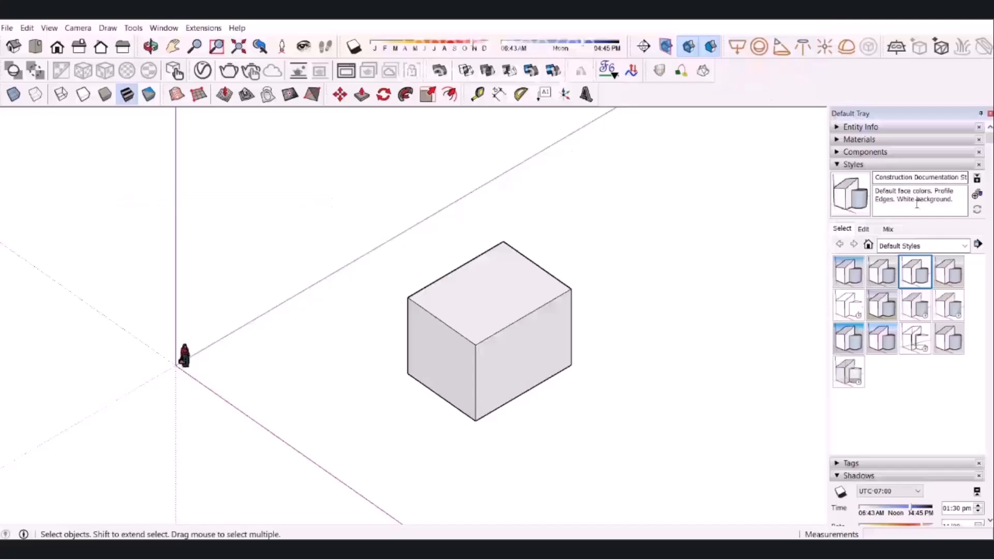
# Collapse the Styles section of the tray and briefly check the Components section.
pyautogui.click(904, 164)
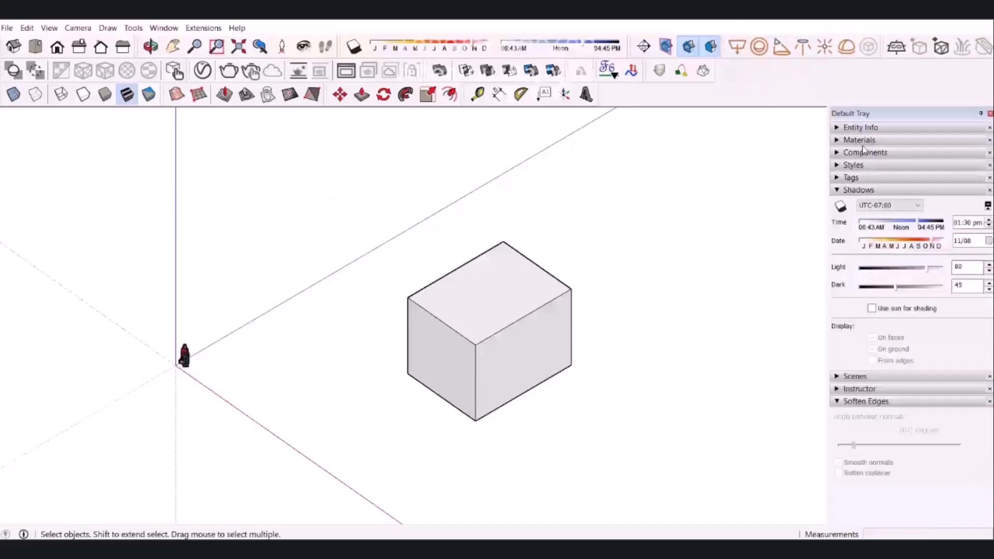
pyautogui.click(860, 153)
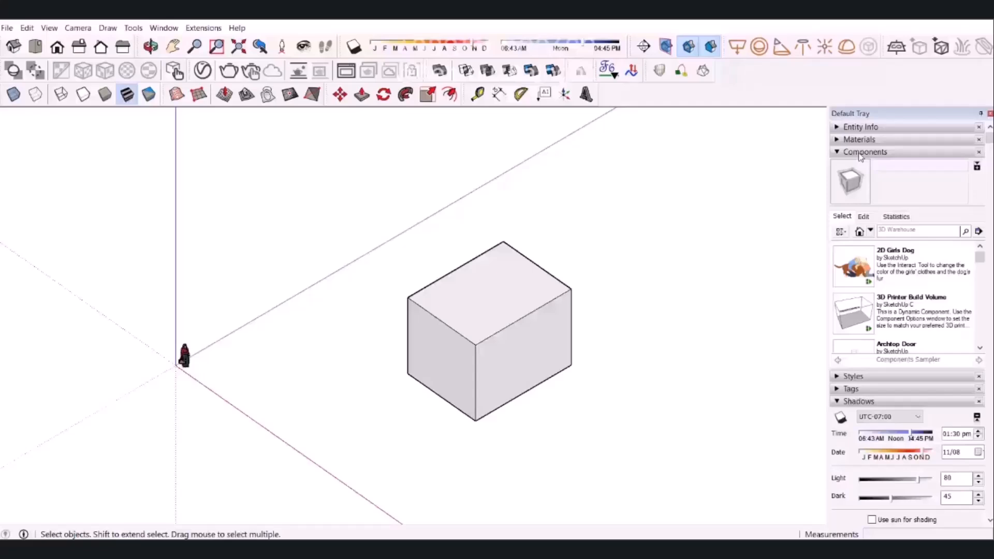
pyautogui.click(860, 153)
# Preview the Principal and Standard toolbars and close both.
pyautogui.rightClick(743, 93)
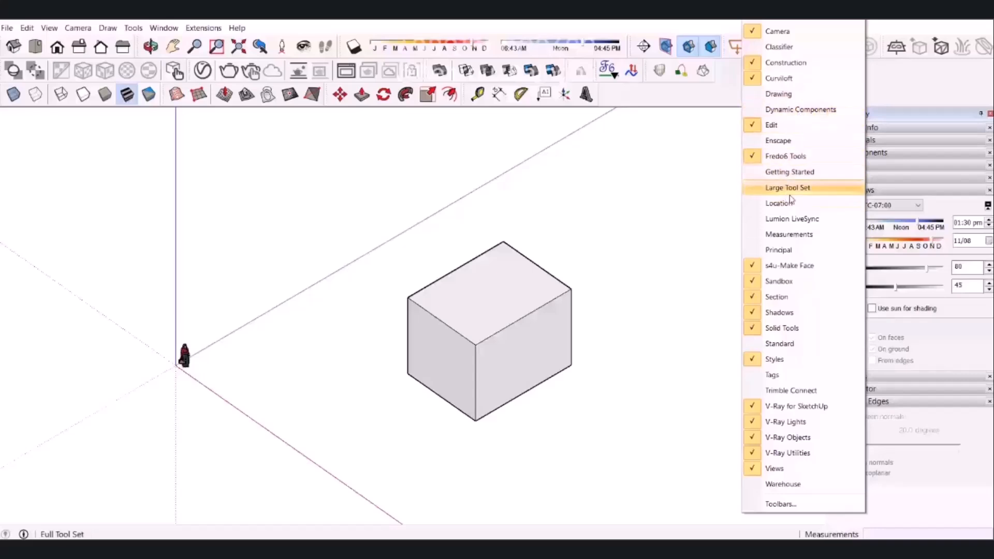
pyautogui.click(797, 251)
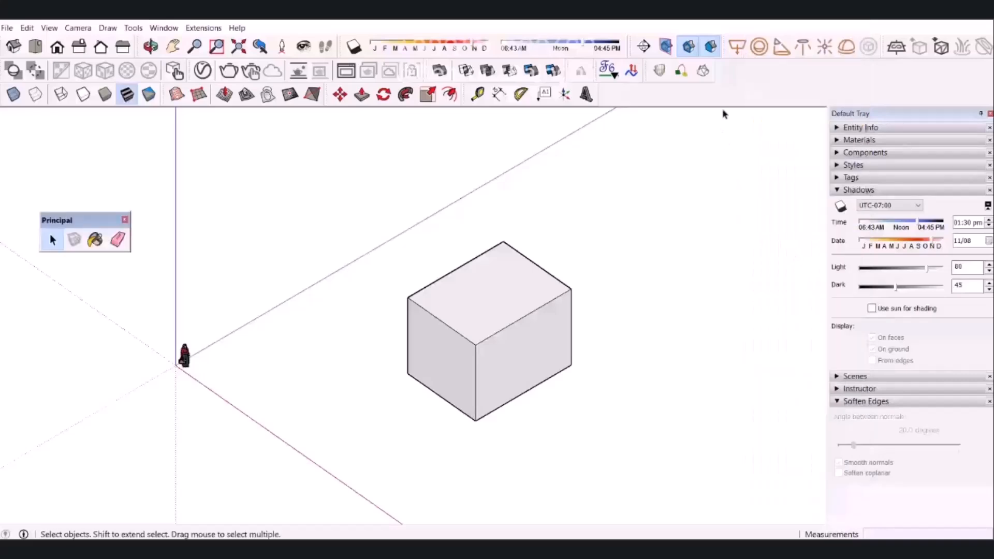
pyautogui.rightClick(731, 84)
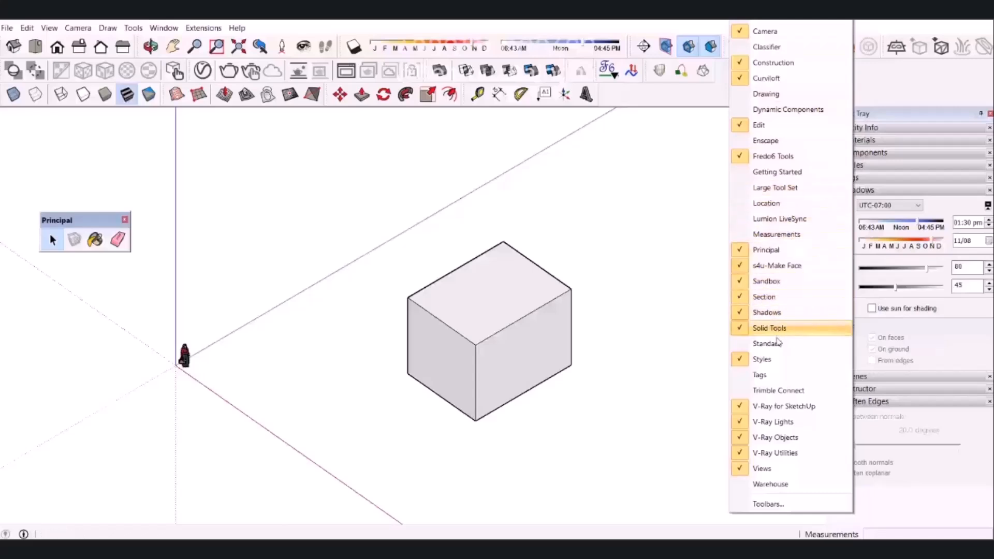
pyautogui.click(780, 346)
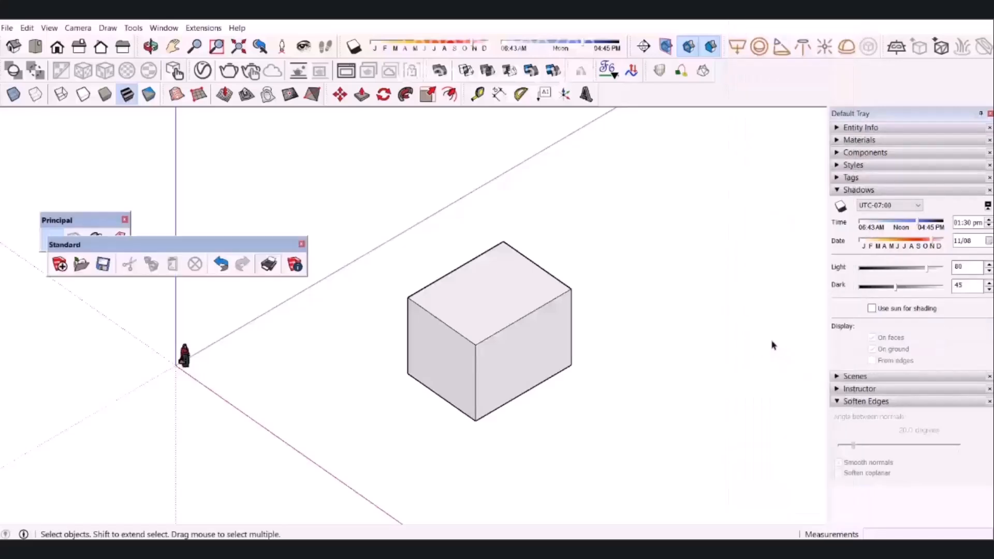
pyautogui.click(302, 244)
pyautogui.click(125, 219)
pyautogui.rightClick(722, 96)
pyautogui.press('Escape')
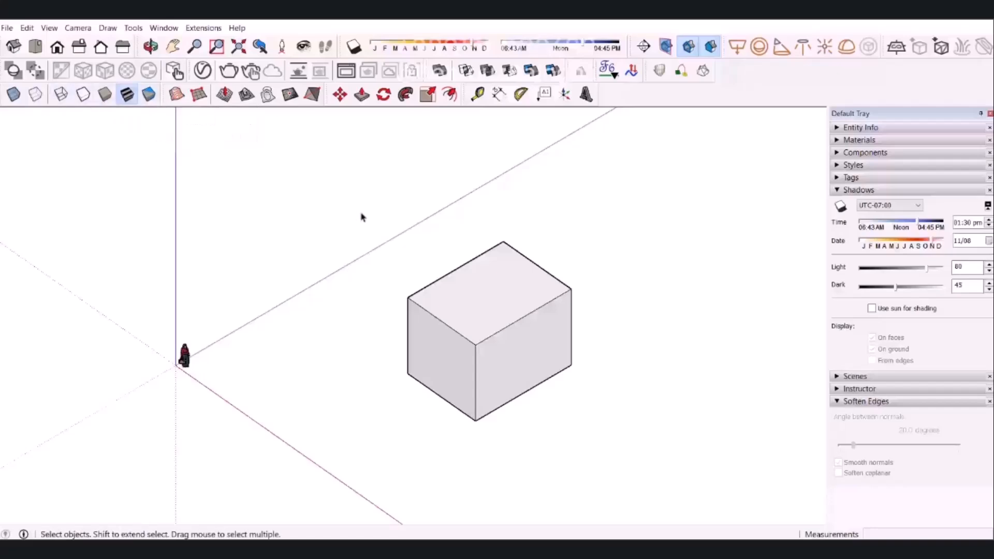
# Compare the Hidden Line and Shaded face styles and leave the model in Hidden Line.
pyautogui.click(83, 96)
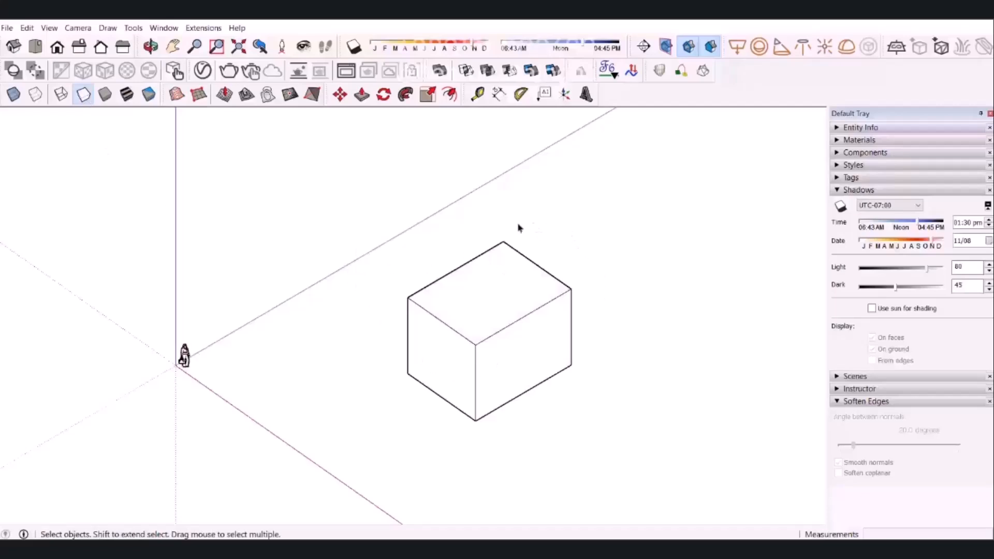
pyautogui.click(106, 96)
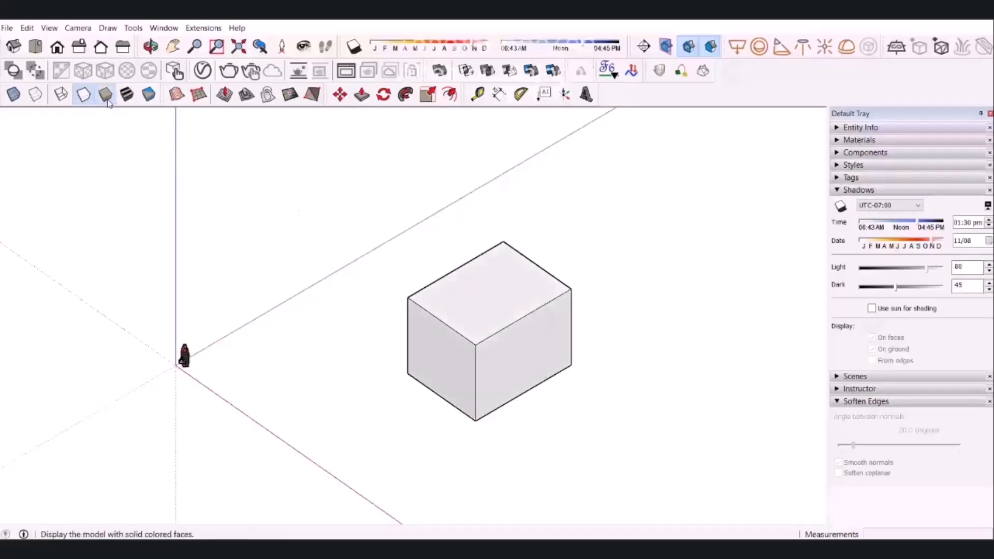
pyautogui.click(82, 97)
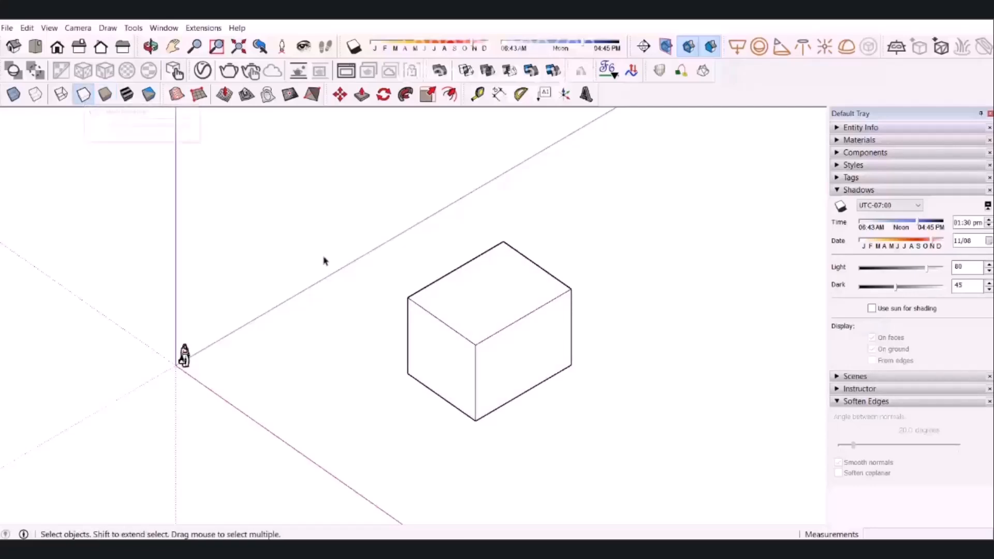
# Preview the scale figure in the Shaded With Textures face style and return the model to Hidden Line.
pyautogui.scroll(10, 185, 356)
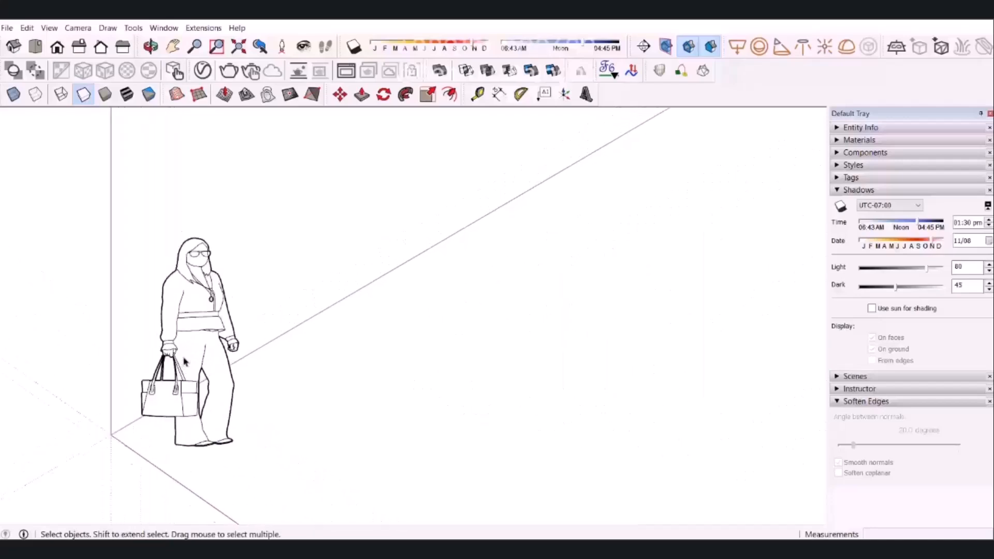
pyautogui.click(122, 97)
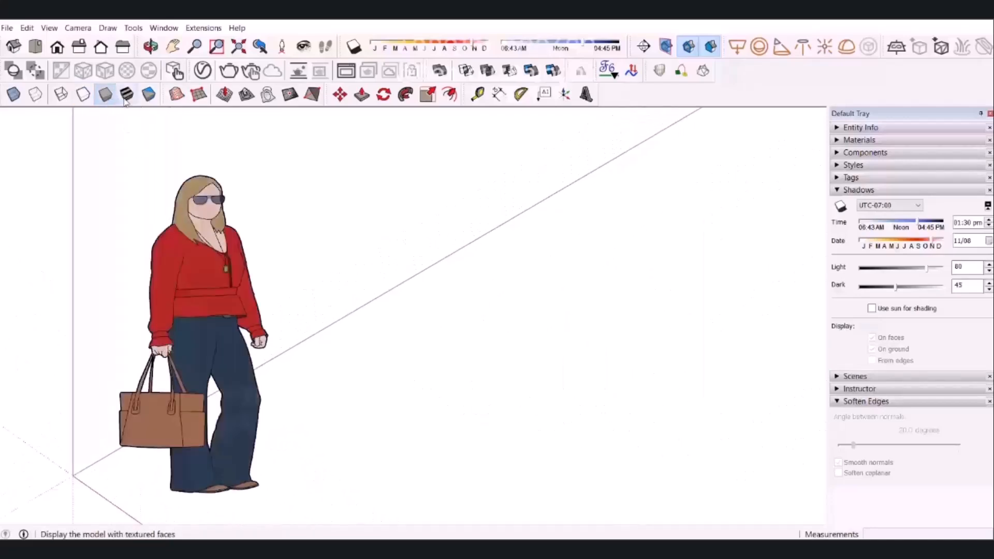
pyautogui.click(83, 94)
pyautogui.scroll(-10, 209, 285)
pyautogui.scroll(-3, 364, 271)
# Check that the camera uses Parallel Projection and delete the human scale figure near the origin.
pyautogui.click(78, 27)
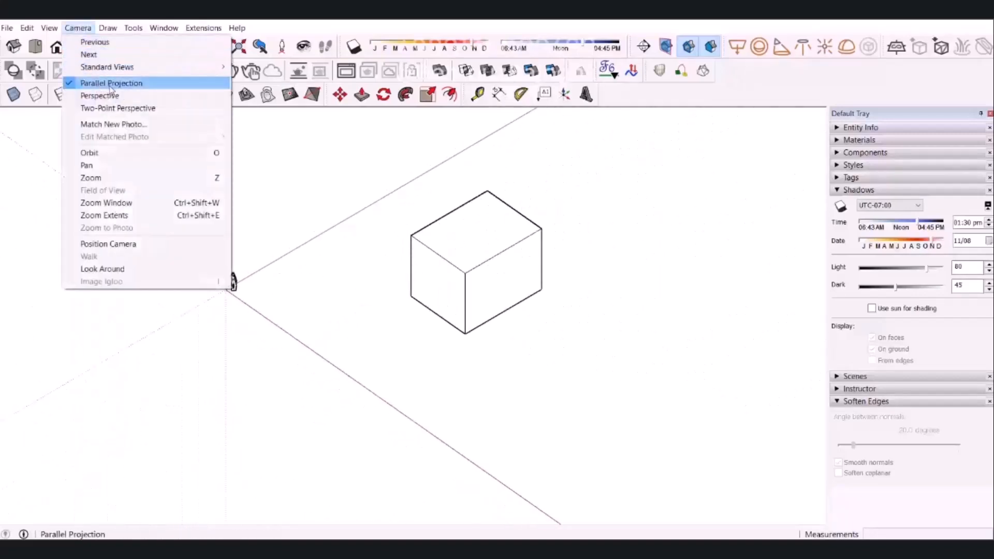
pyautogui.click(382, 155)
pyautogui.scroll(8, 558, 259)
pyautogui.scroll(-4, 431, 256)
pyautogui.moveTo(421, 266)
pyautogui.keyDown('shift'); pyautogui.mouseDown(button='middle')
pyautogui.moveTo(435, 322)
pyautogui.moveTo(463, 318)
pyautogui.moveTo(468, 304)
pyautogui.moveTo(453, 317)
pyautogui.moveTo(461, 291)
pyautogui.mouseUp(button='middle'); pyautogui.keyUp('shift')
pyautogui.keyDown('shift'); pyautogui.moveTo(461, 351); pyautogui.dragTo(456, 321, button='middle'); pyautogui.keyUp('shift')
pyautogui.click(27, 374)
pyautogui.press('Delete')
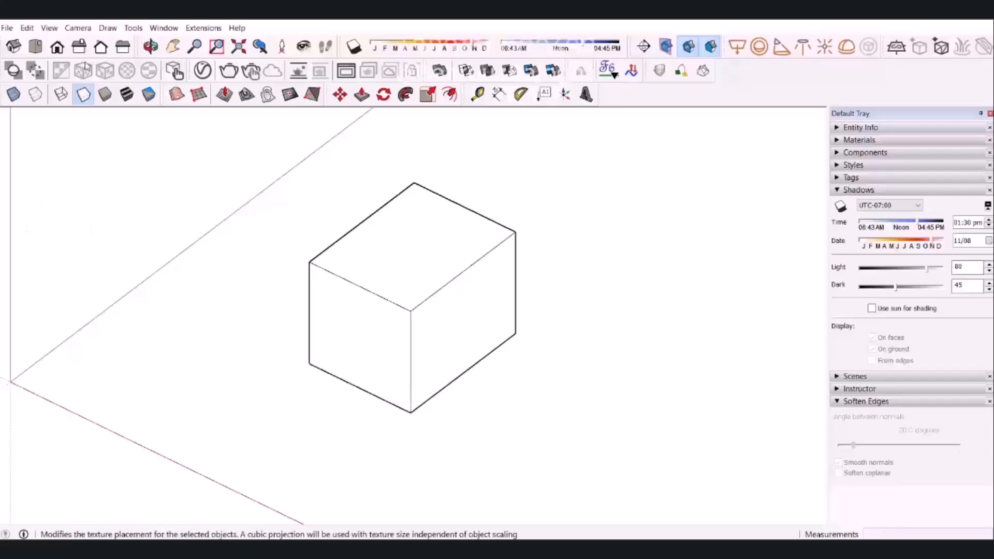
# Add a scene of the current view of the box, saving the style changes as a new style.
pyautogui.click(49, 27)
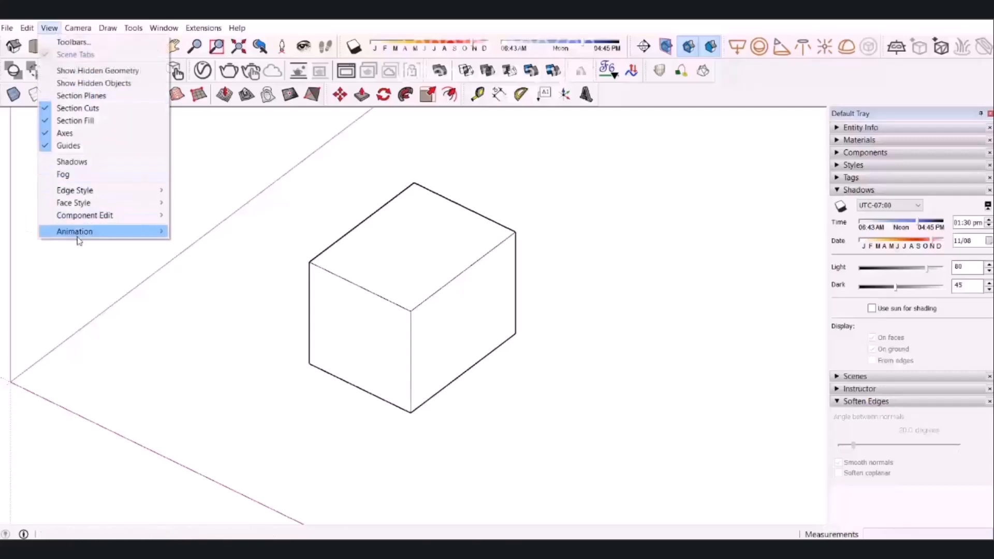
pyautogui.moveTo(80, 233)
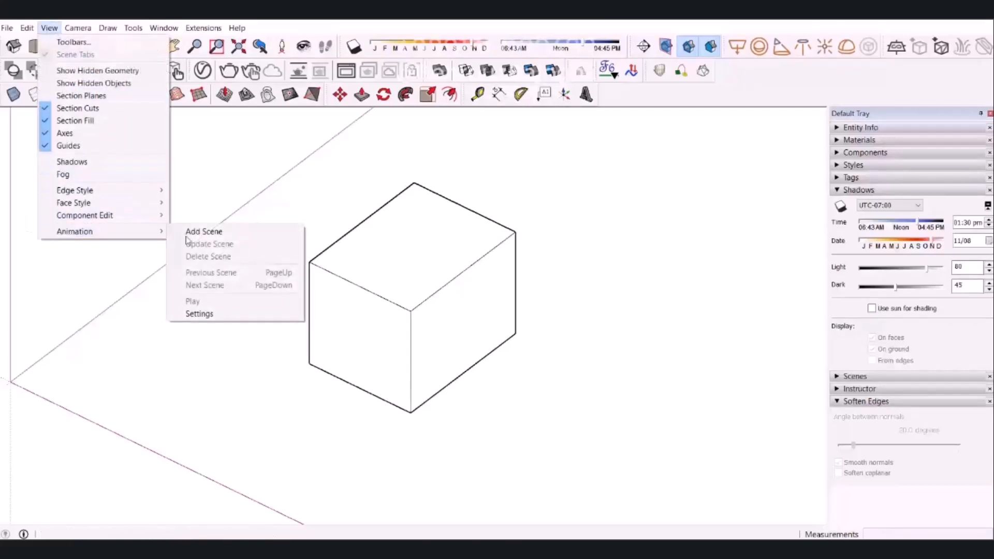
pyautogui.click(229, 239)
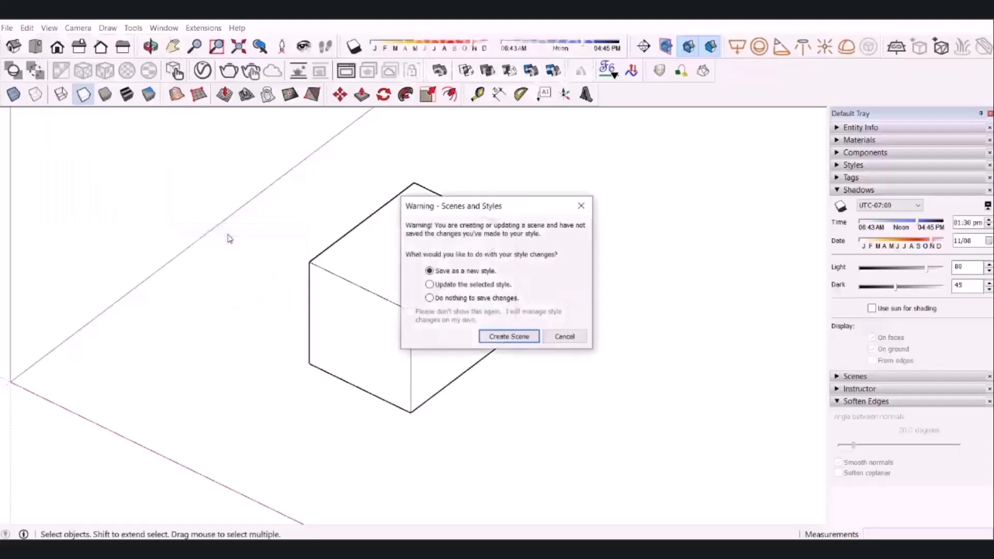
pyautogui.click(501, 340)
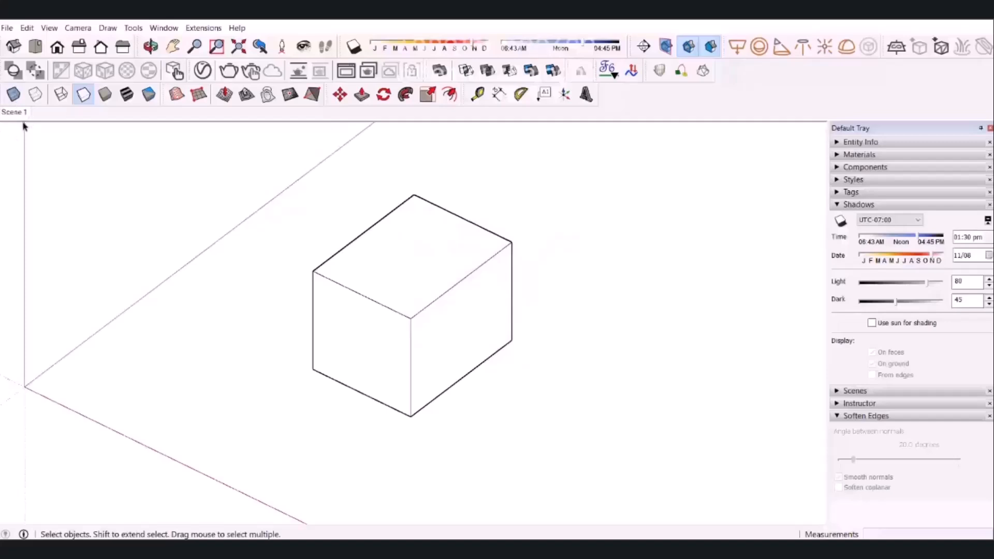
# Look at the box from several directions, including from below, and recall Scene 1 to restore the saved view.
pyautogui.moveTo(378, 362); pyautogui.dragTo(537, 315, button='middle')
pyautogui.moveTo(419, 316); pyautogui.dragTo(479, 235, button='middle')
pyautogui.scroll(5, 325, 328)
pyautogui.moveTo(429, 331); pyautogui.dragTo(497, 455, button='middle')
pyautogui.scroll(-2, 551, 302)
pyautogui.moveTo(475, 380); pyautogui.dragTo(532, 305, button='middle')
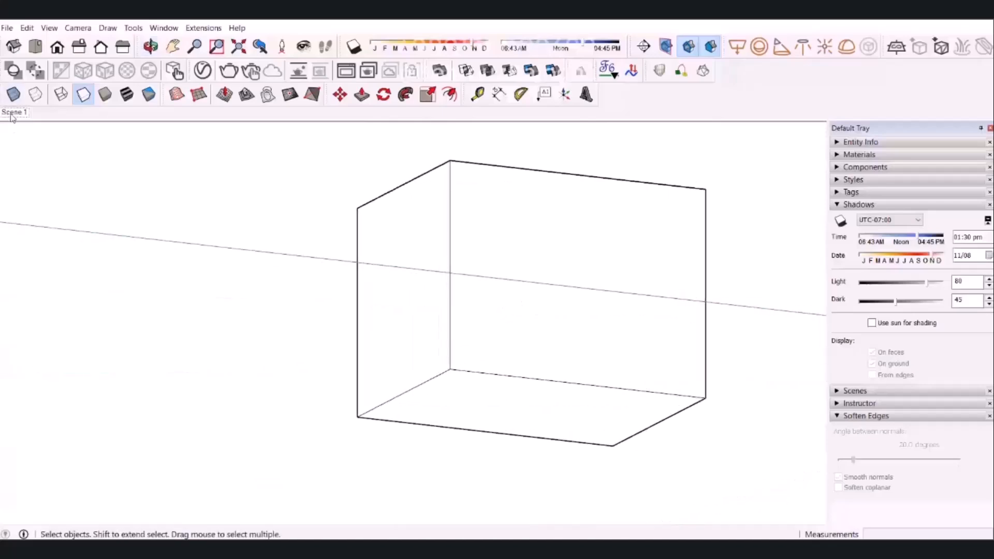
pyautogui.click(11, 115)
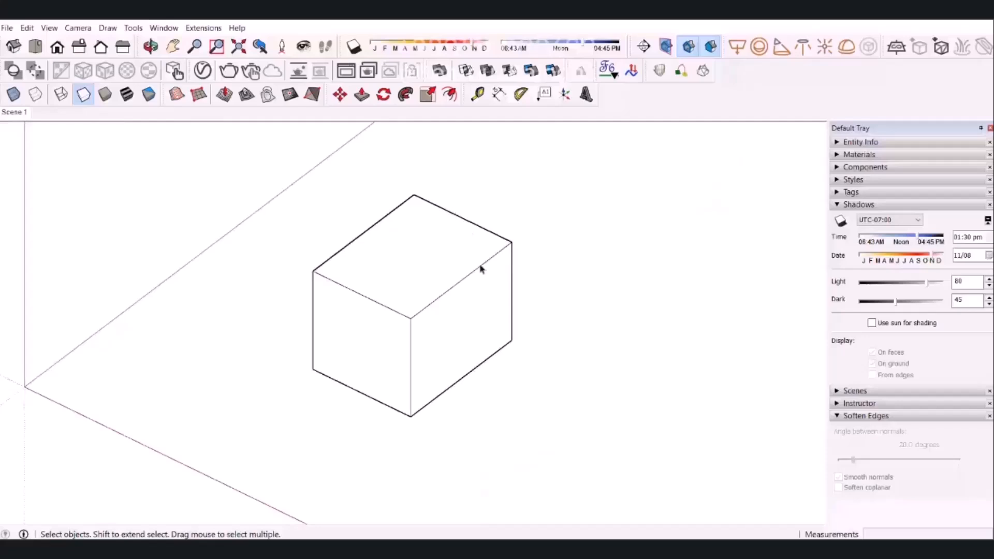
# View the box from another side, check the scene commands and return to the Scene 1 view.
pyautogui.moveTo(481, 269); pyautogui.dragTo(684, 275, button='middle')
pyautogui.click(49, 28)
pyautogui.moveTo(111, 233)
pyautogui.click(227, 233)
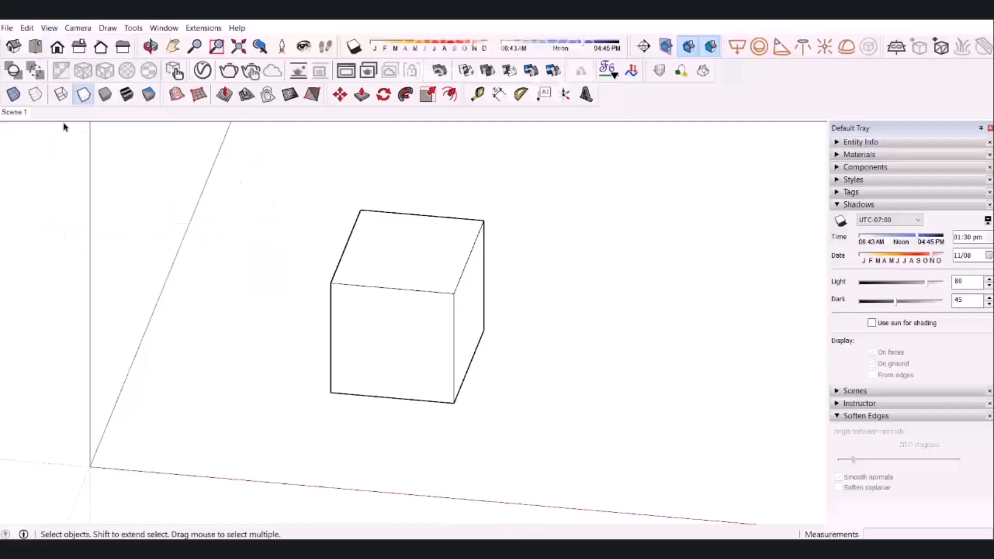
pyautogui.click(15, 112)
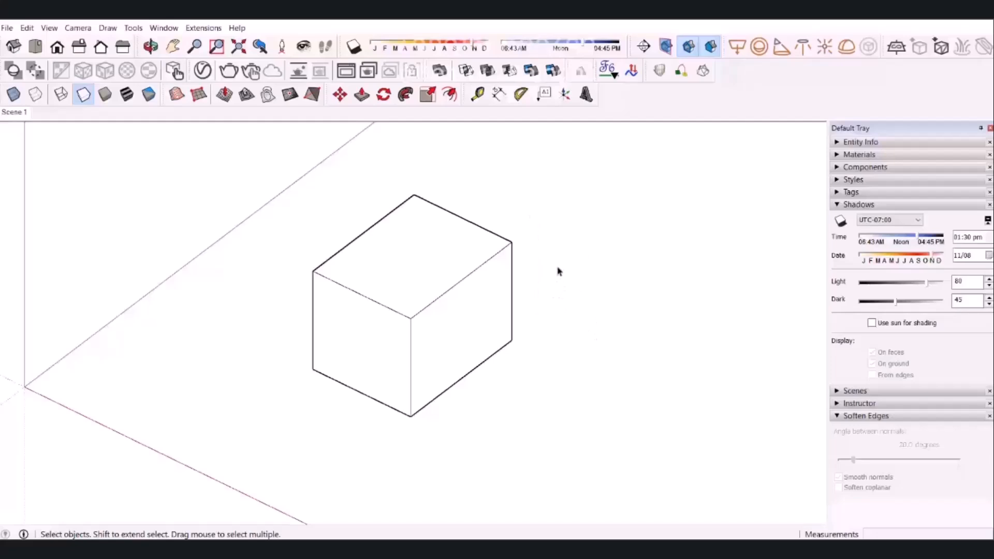
# Open the box group for editing and place a section plane on its top face.
pyautogui.click(448, 254)
pyautogui.click(538, 266)
pyautogui.click(433, 278)
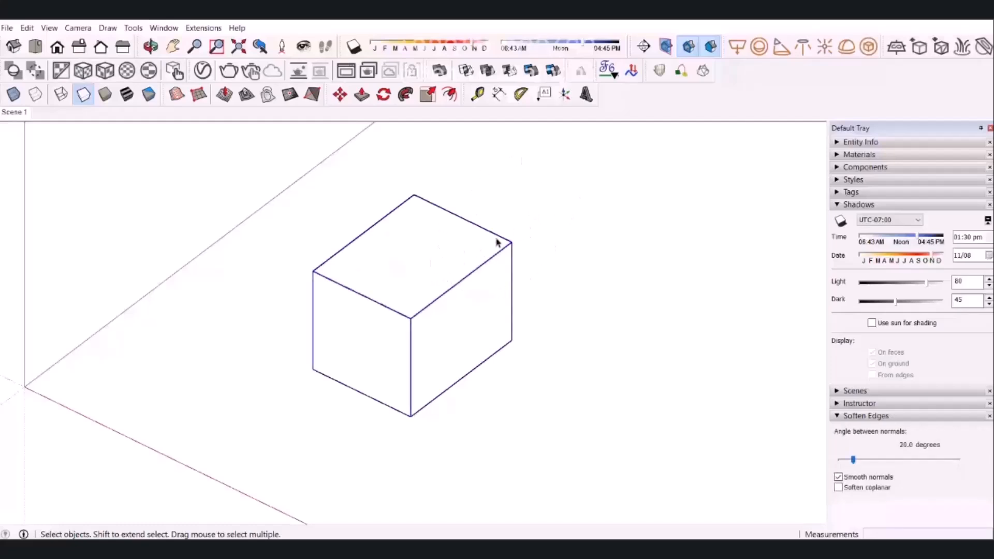
pyautogui.doubleClick(440, 255)
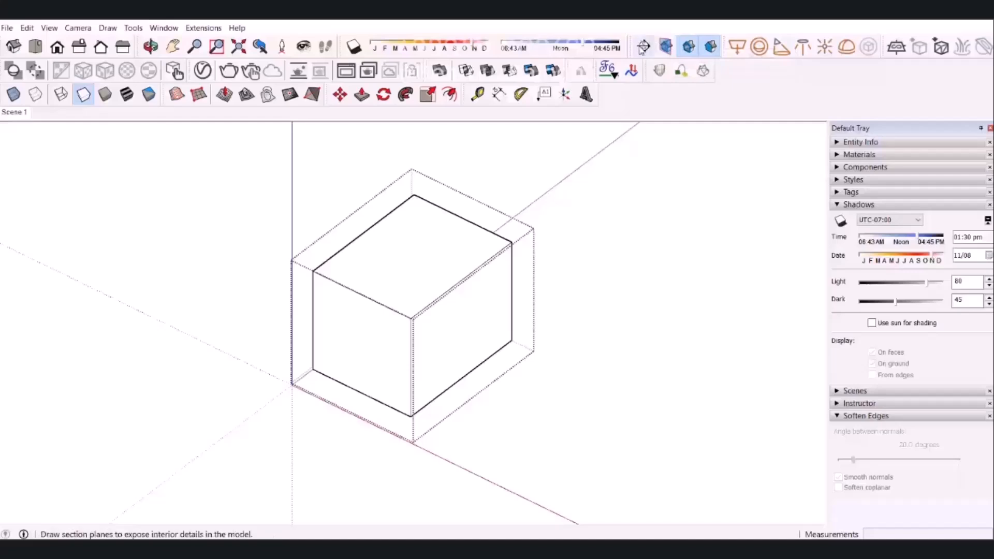
pyautogui.click(645, 53)
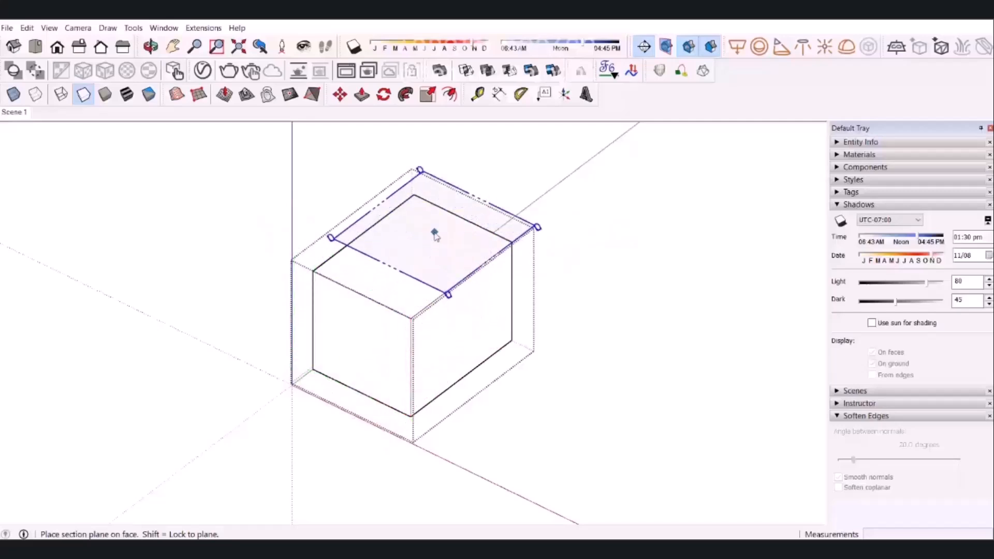
pyautogui.click(433, 233)
pyautogui.click(582, 317)
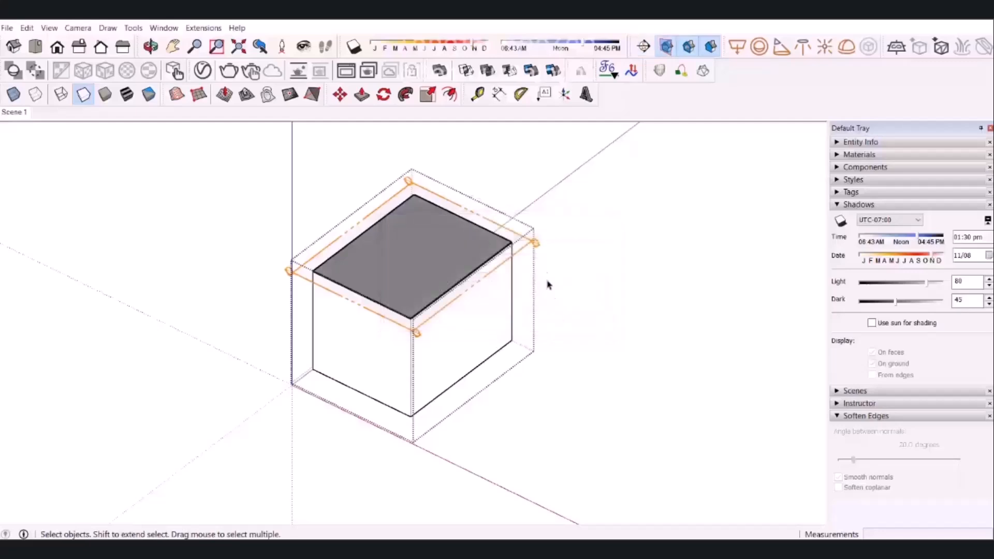
# Move the section plane 6 m down towards the base of the box.
pyautogui.click(528, 244)
pyautogui.press('m')
pyautogui.click(528, 244)
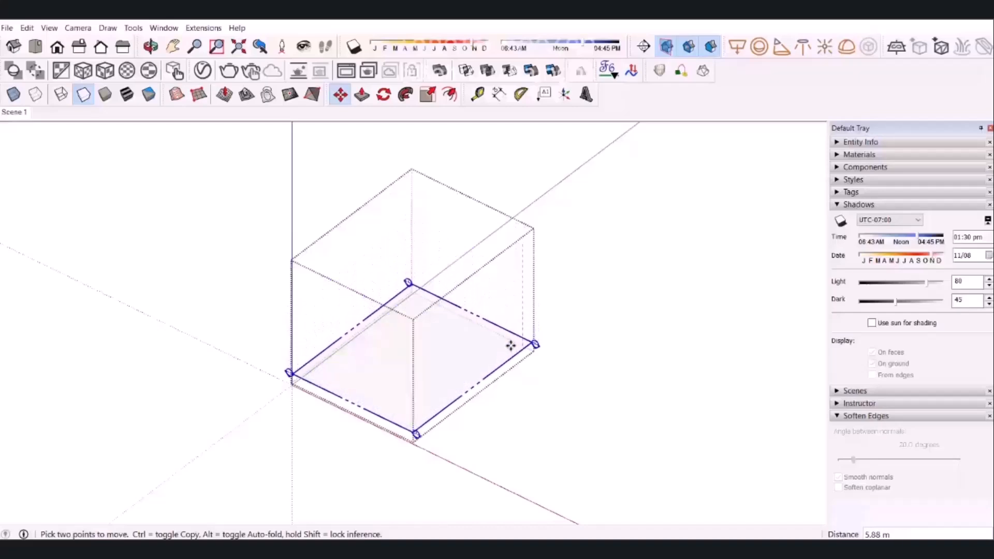
pyautogui.write('6')
pyautogui.press('Return')
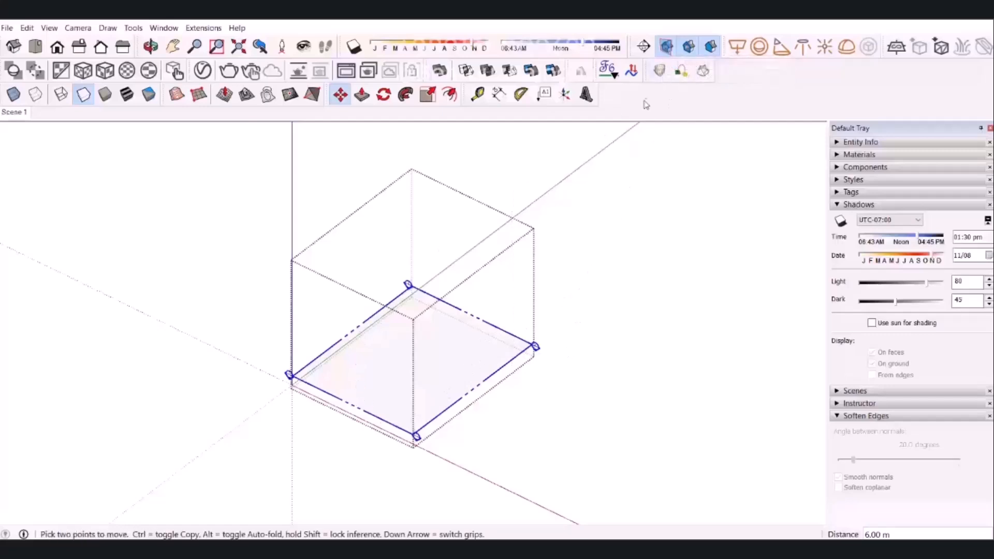
# Hide the section planes, update Scene 1 with this state and recall the scene to test it.
pyautogui.click(667, 49)
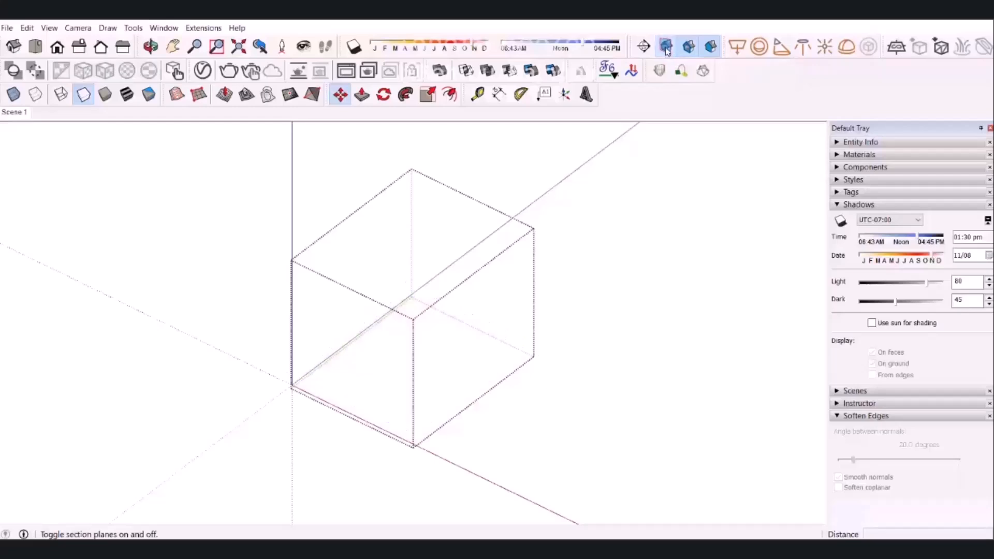
pyautogui.rightClick(14, 112)
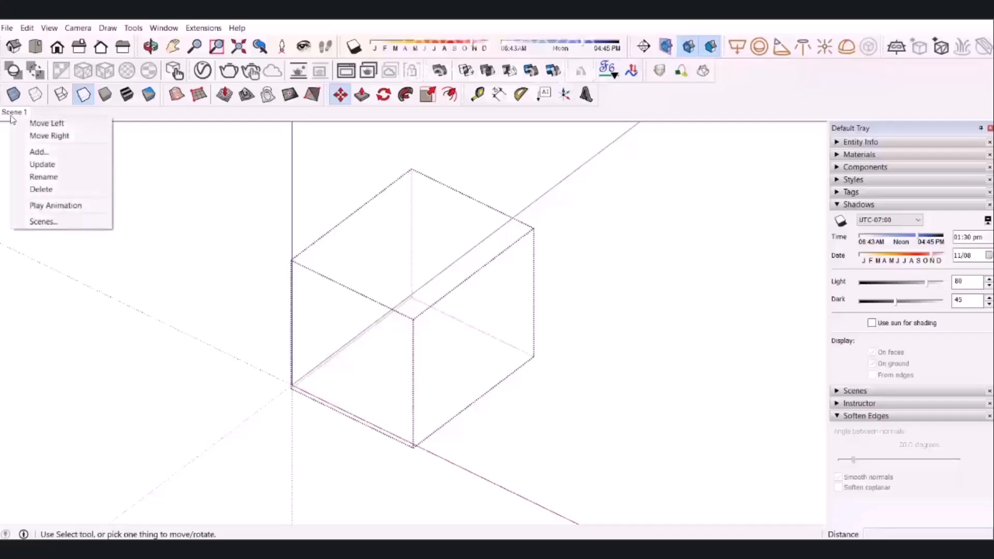
pyautogui.click(65, 165)
pyautogui.press('space')
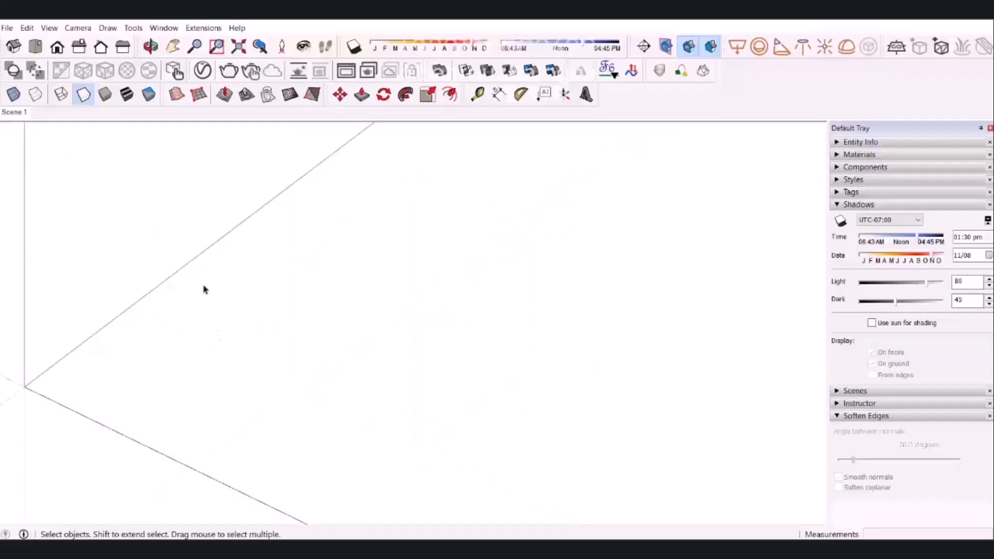
pyautogui.moveTo(74, 202); pyautogui.dragTo(373, 269, button='middle')
pyautogui.click(12, 114)
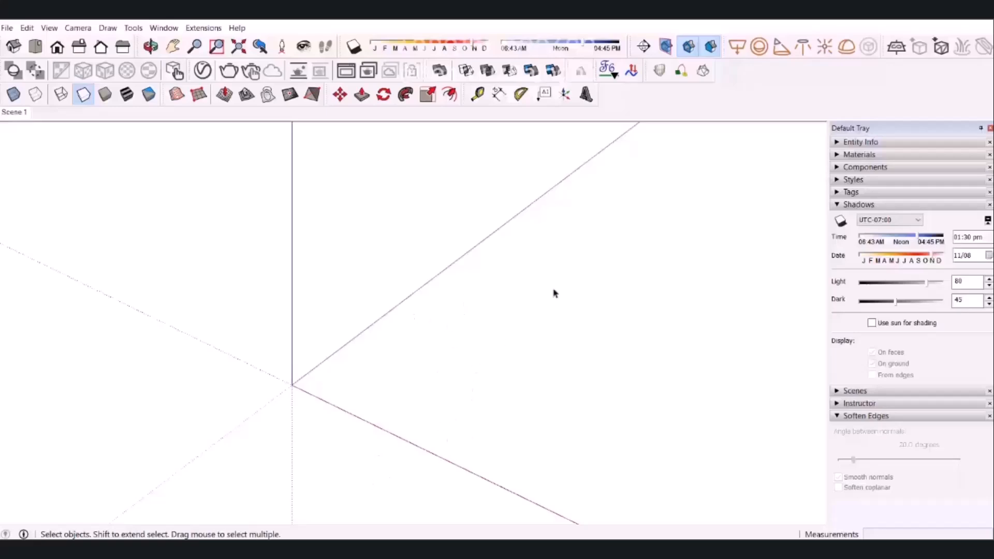
# Show the section planes again and place a second horizontal section plane over the existing one.
pyautogui.click(667, 49)
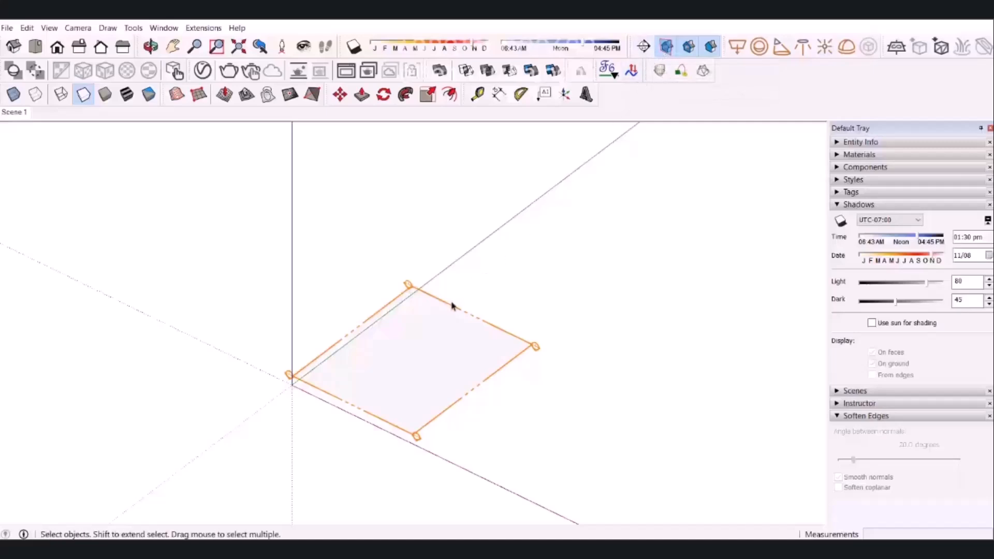
pyautogui.click(643, 48)
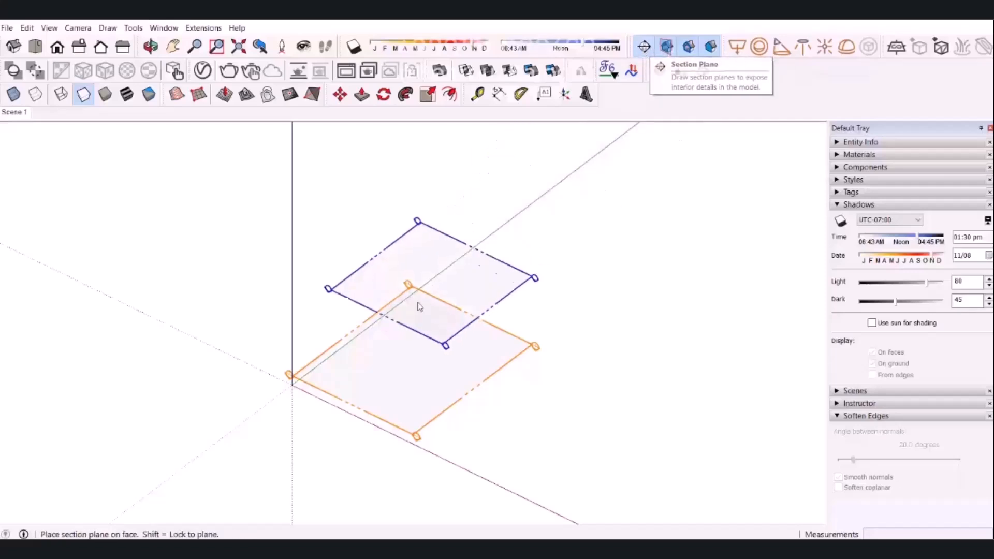
pyautogui.click(404, 334)
pyautogui.click(568, 318)
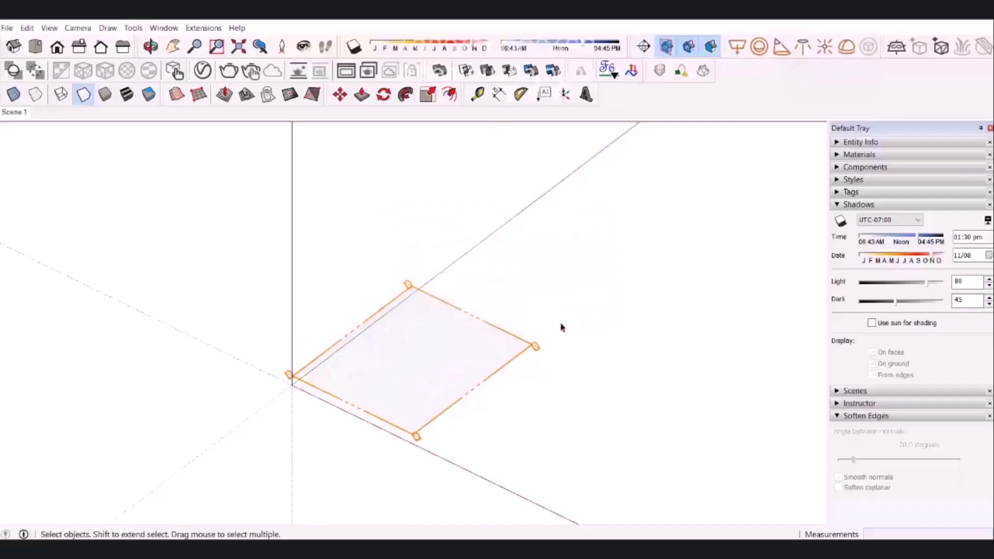
# Move one of the overlapping section planes straight up to about the height of the box's top.
pyautogui.press('m')
pyautogui.click(389, 333)
pyautogui.press('space')
pyautogui.click(299, 380)
pyautogui.press('m')
pyautogui.click(312, 375)
pyautogui.click(311, 258)
pyautogui.press('space')
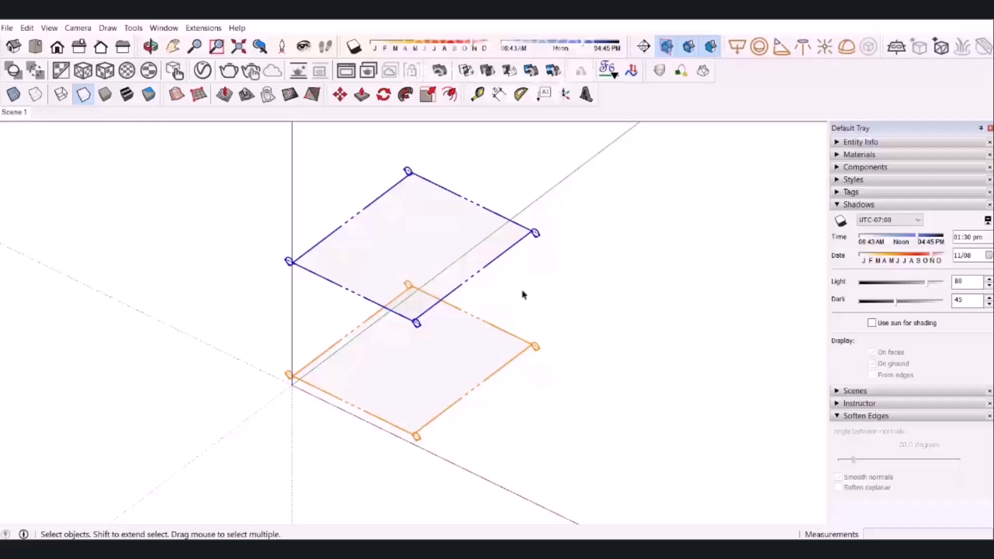
# Toggle the section plane display off and on, and delete the raised upper section plane.
pyautogui.moveTo(649, 168); pyautogui.dragTo(322, 415)
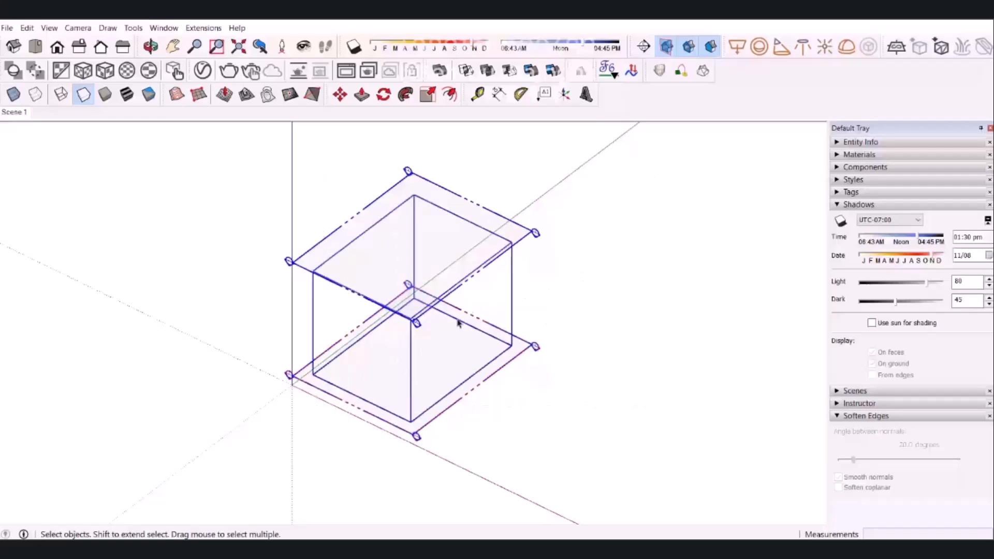
pyautogui.click(667, 48)
pyautogui.click(667, 48)
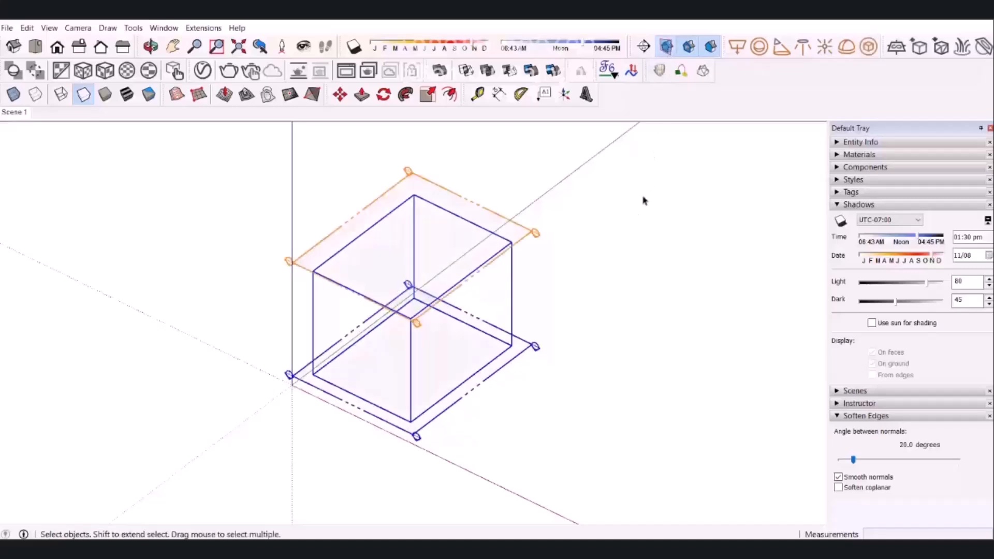
pyautogui.click(533, 234)
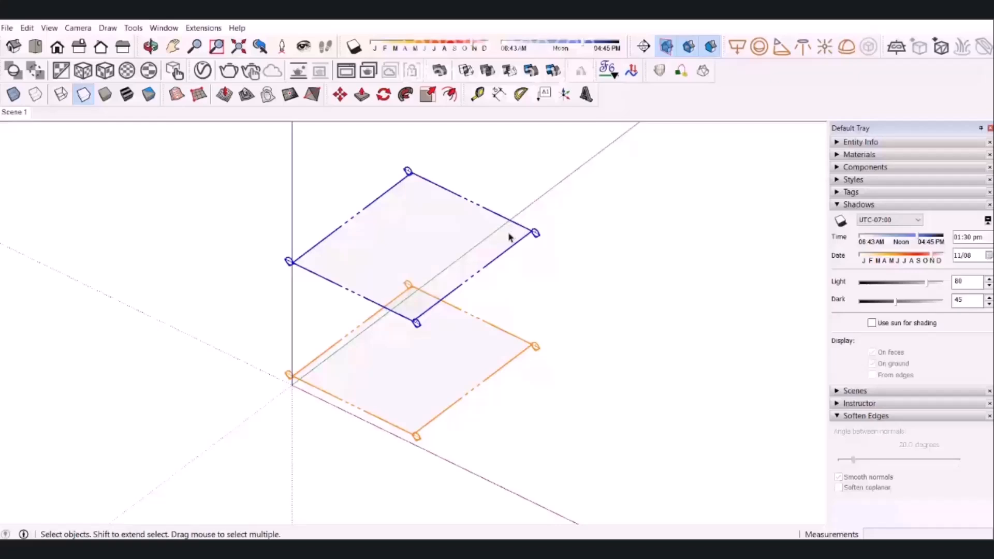
pyautogui.press('Delete')
# Turn off the section cuts, keep section planes displayed, and delete the remaining section plane at the box's base.
pyautogui.hotkey('ctrl', 'a')
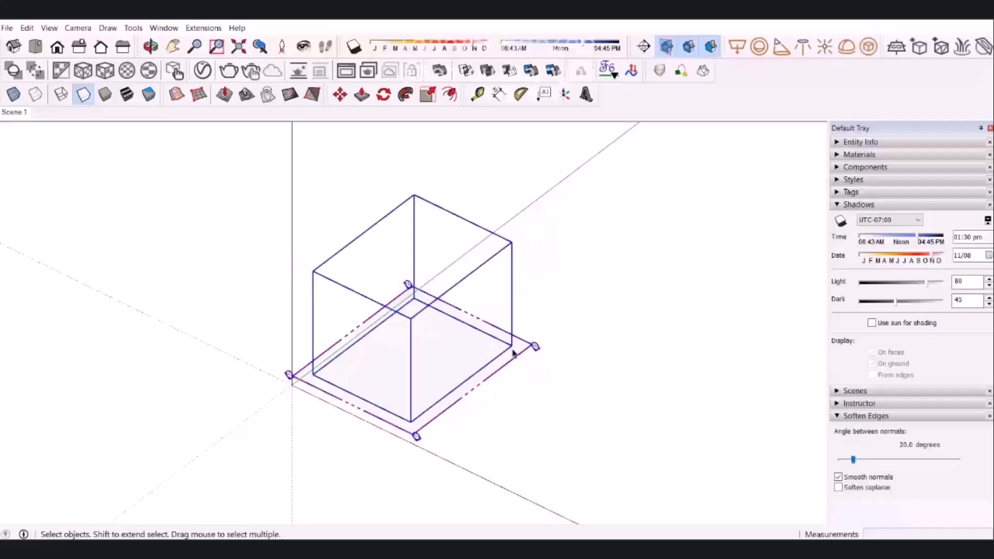
pyautogui.click(690, 46)
pyautogui.click(667, 46)
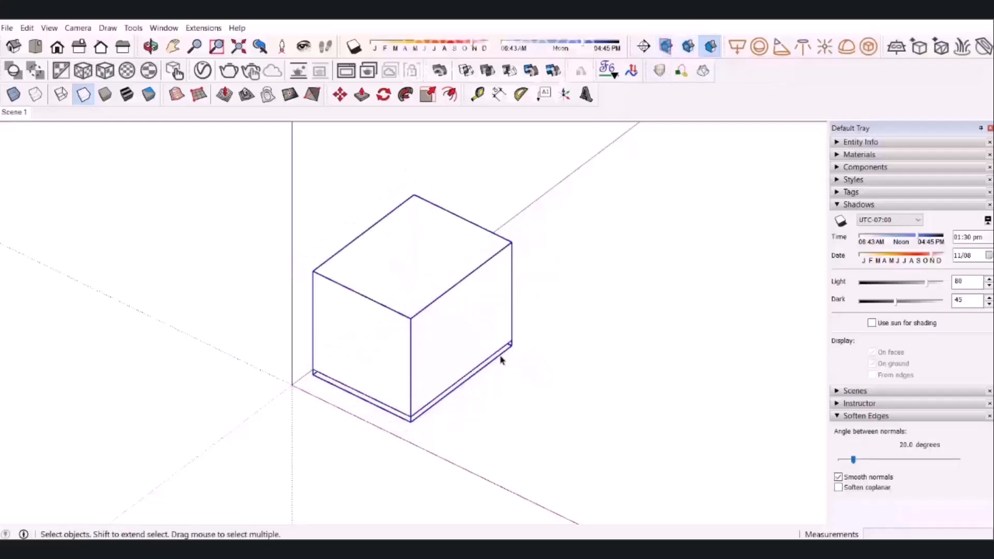
pyautogui.click(666, 48)
pyautogui.doubleClick(519, 350)
pyautogui.click(525, 351)
pyautogui.press('Delete')
pyautogui.click(572, 333)
pyautogui.click(453, 275)
pyautogui.click(594, 224)
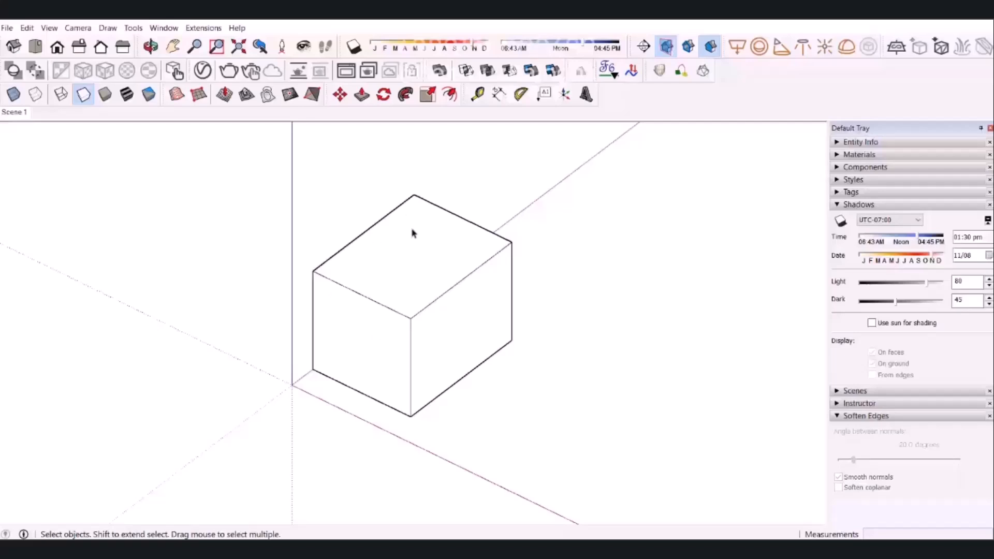
# Delete Scene 1 and confirm its removal.
pyautogui.rightClick(31, 115)
pyautogui.click(62, 189)
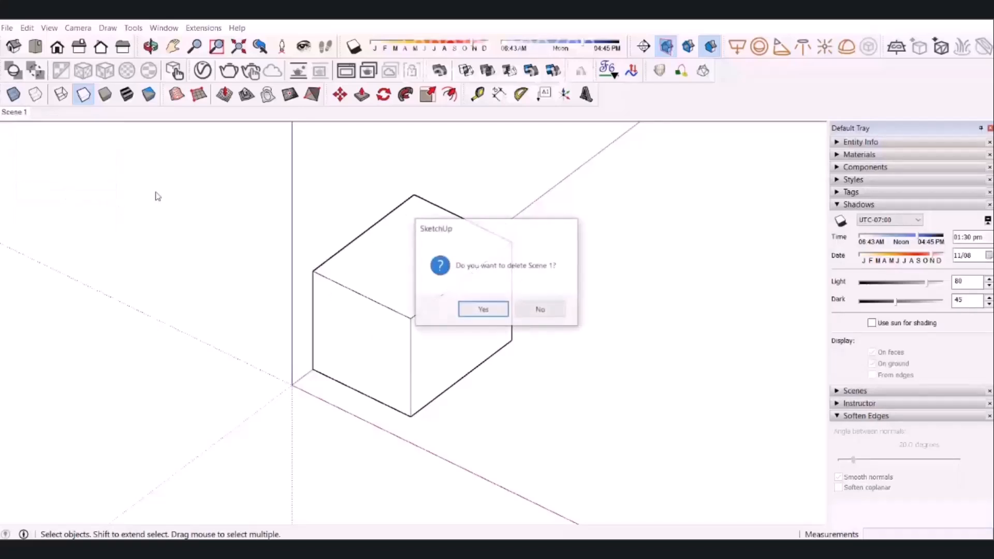
pyautogui.click(481, 309)
# Add a new scene from the current view of the box.
pyautogui.moveTo(337, 296); pyautogui.dragTo(305, 241, button='middle')
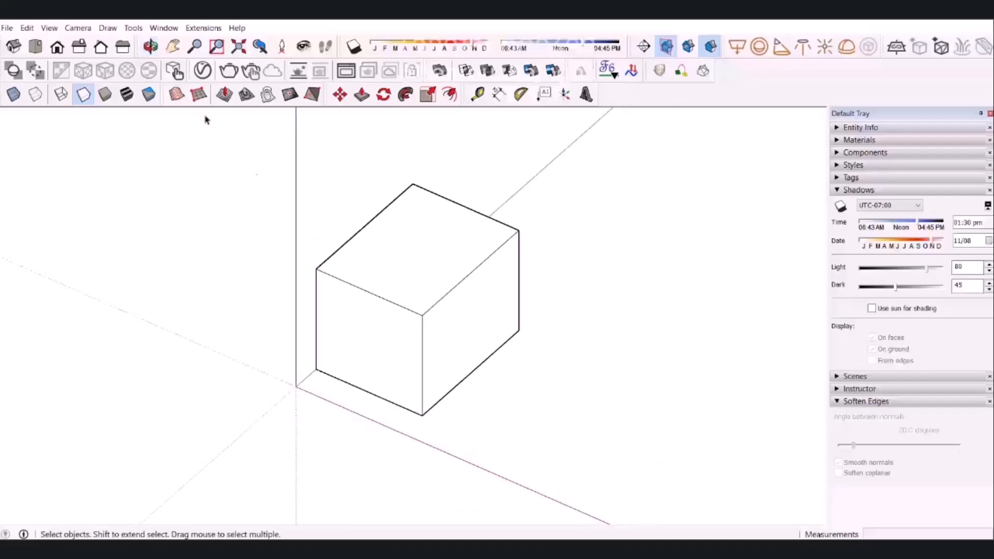
pyautogui.click(49, 27)
pyautogui.moveTo(77, 231)
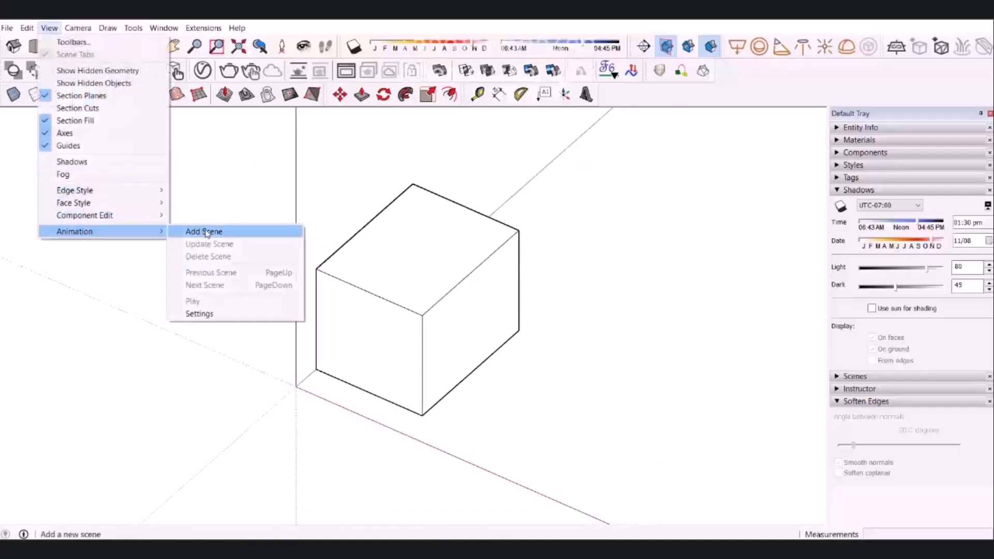
pyautogui.click(205, 231)
pyautogui.click(510, 338)
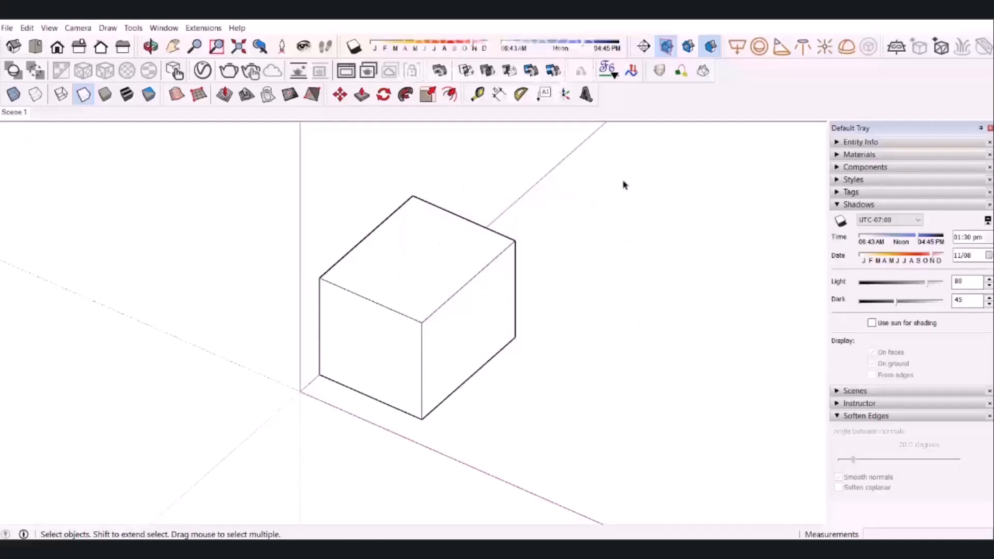
# Open the box group and place a section plane on its top face, keeping the default name and symbol.
pyautogui.click(473, 295)
pyautogui.doubleClick(466, 266)
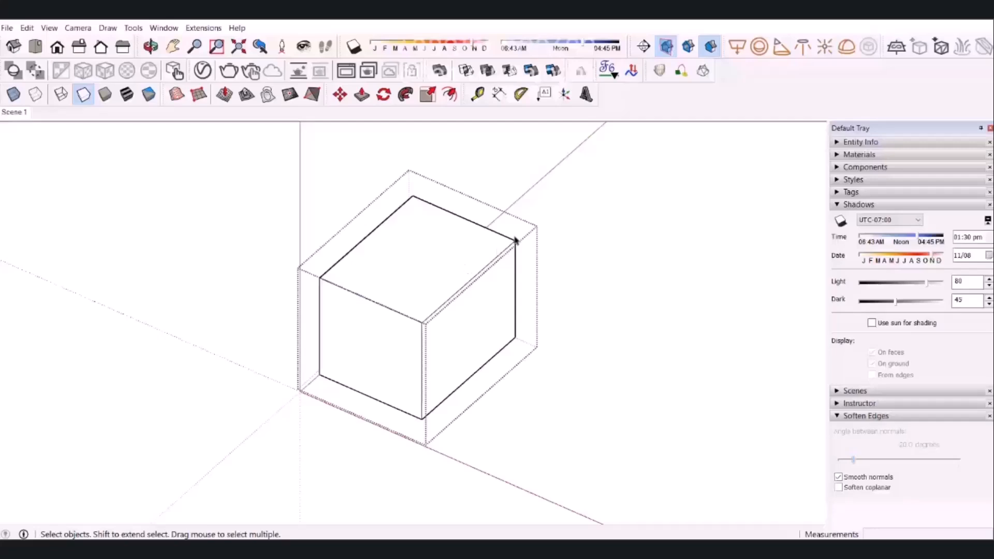
pyautogui.click(644, 47)
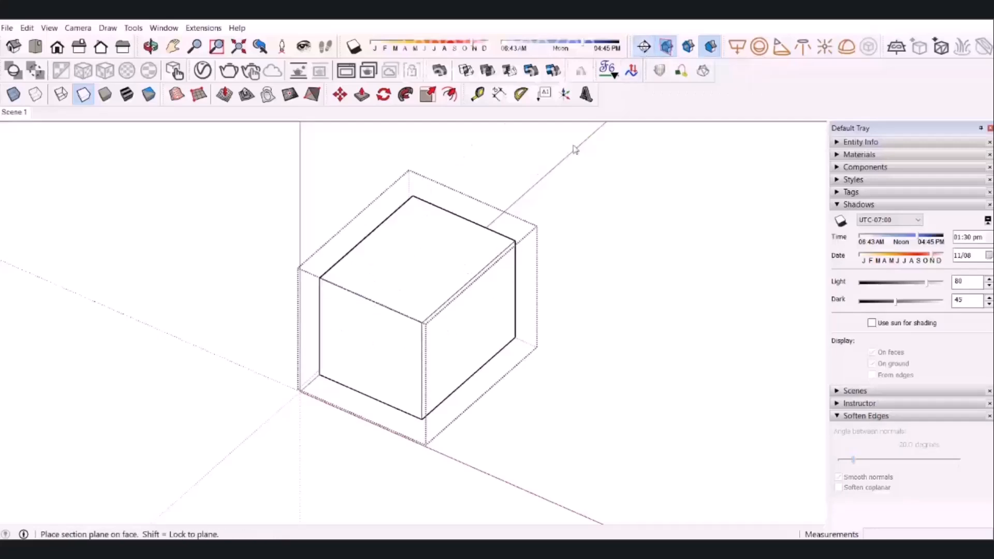
pyautogui.click(421, 259)
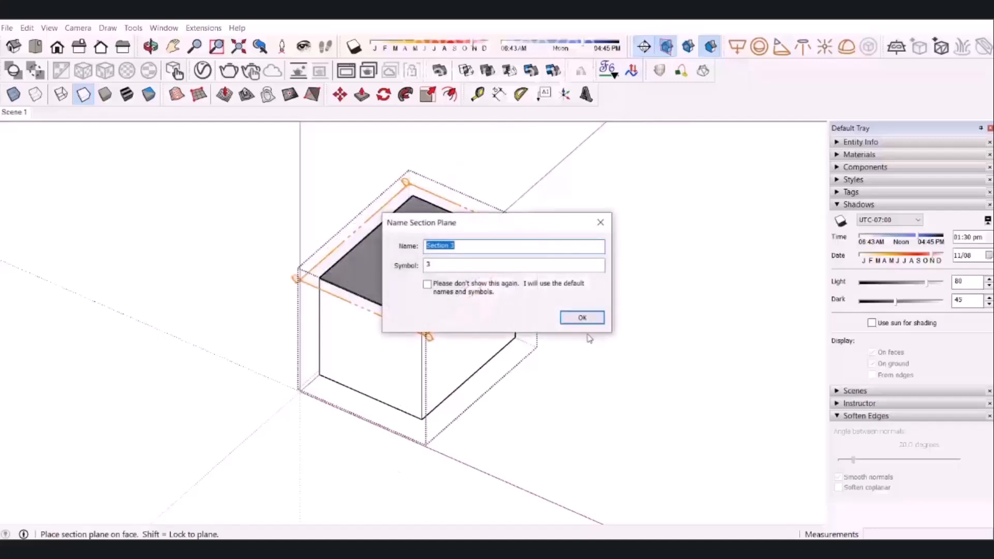
pyautogui.click(582, 317)
# Move the section plane straight up about 2.48 m above the box's top and close the group.
pyautogui.click(535, 242)
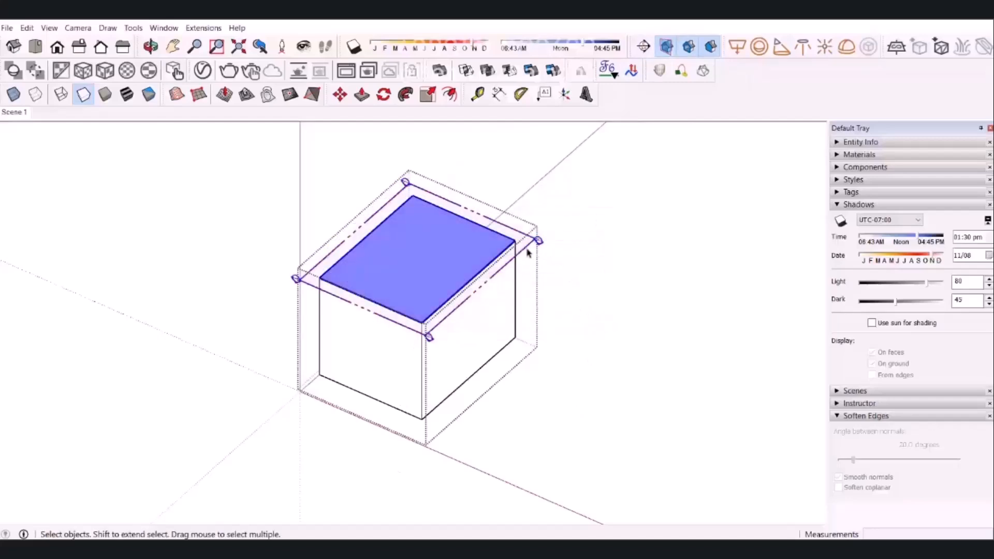
pyautogui.press('m')
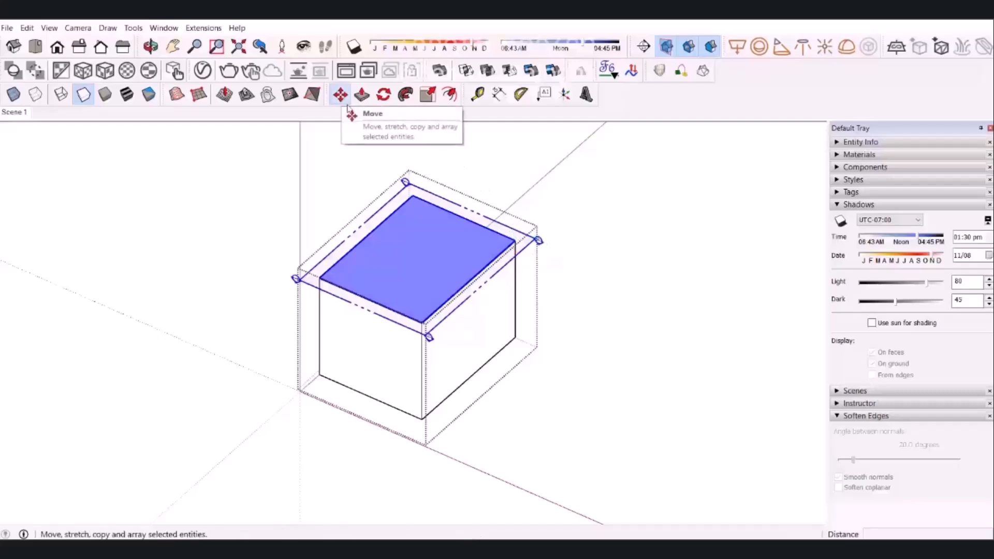
pyautogui.click(515, 241)
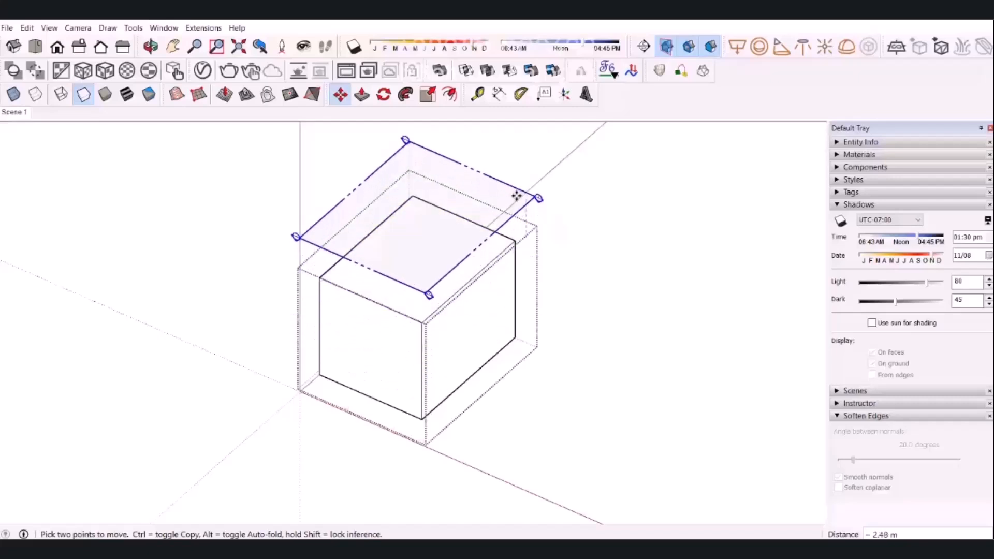
pyautogui.click(434, 131)
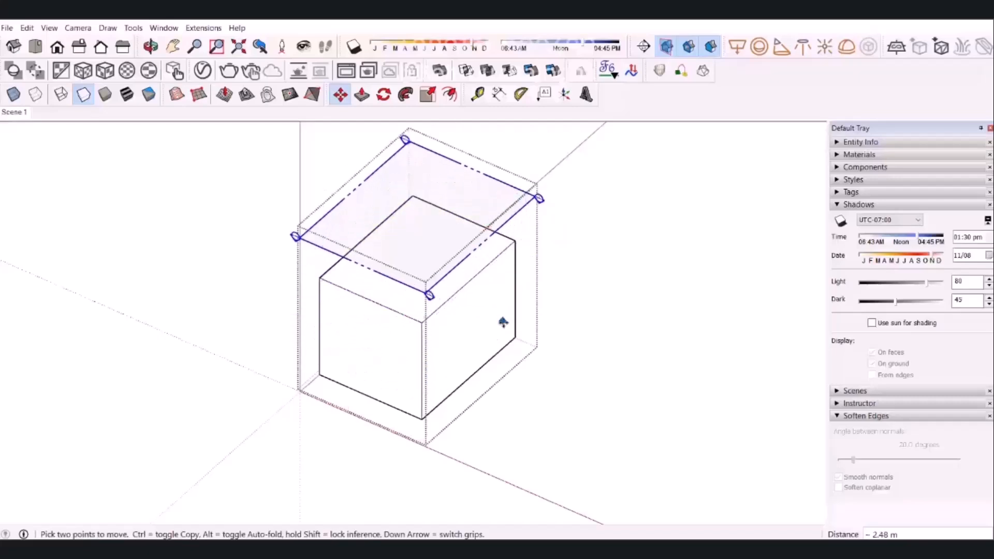
pyautogui.press('space')
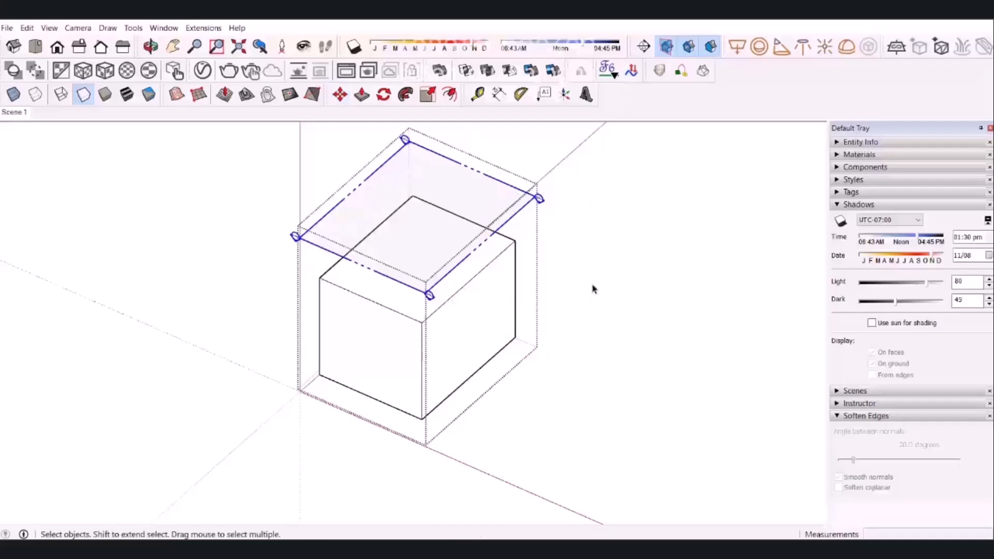
pyautogui.click(596, 289)
# Update Scene 1 with the raised section plane, saving the style changes as a new style.
pyautogui.rightClick(11, 111)
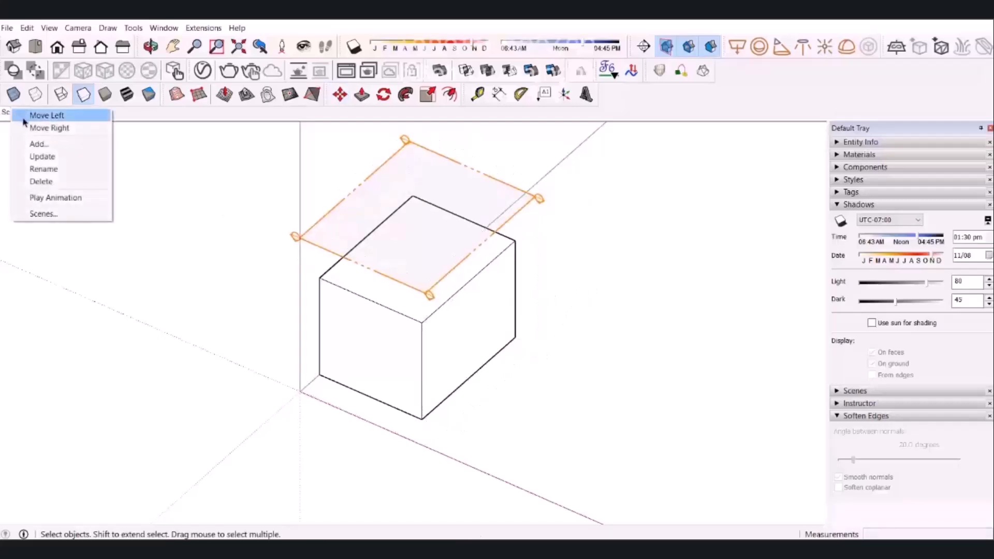
pyautogui.click(51, 156)
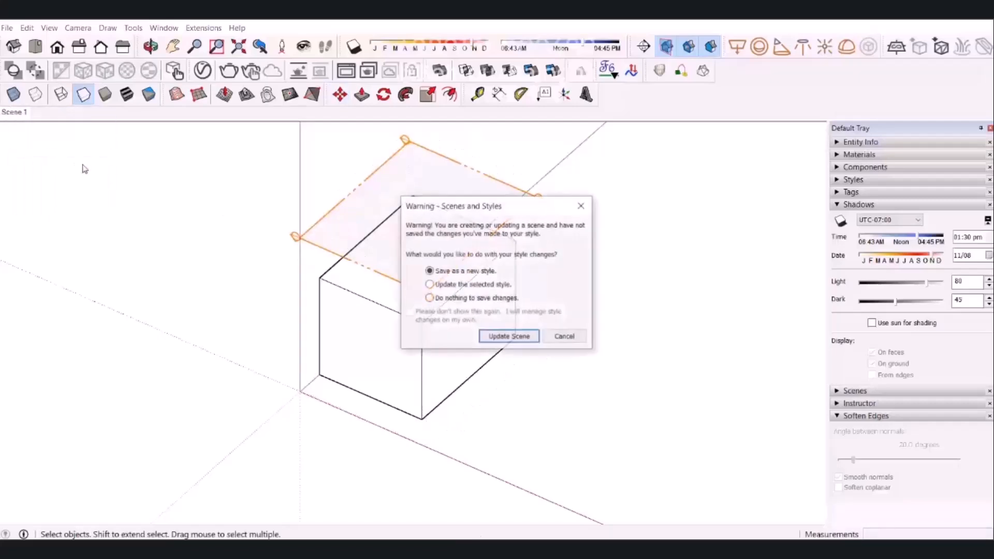
pyautogui.click(536, 339)
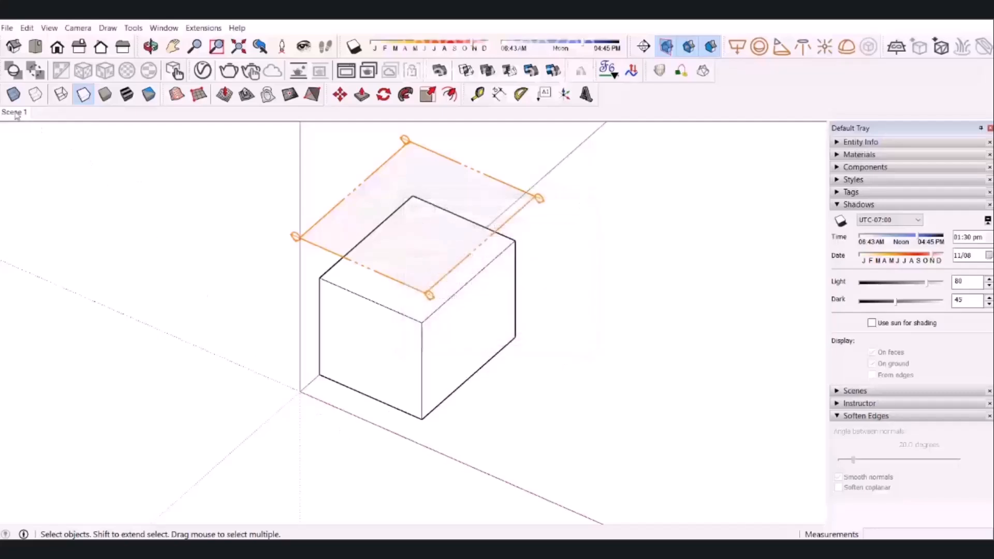
# Reopen the box group and place a second section plane on its top face, keeping the default name and symbol.
pyautogui.moveTo(126, 403); pyautogui.dragTo(342, 341, button='middle')
pyautogui.click(445, 335)
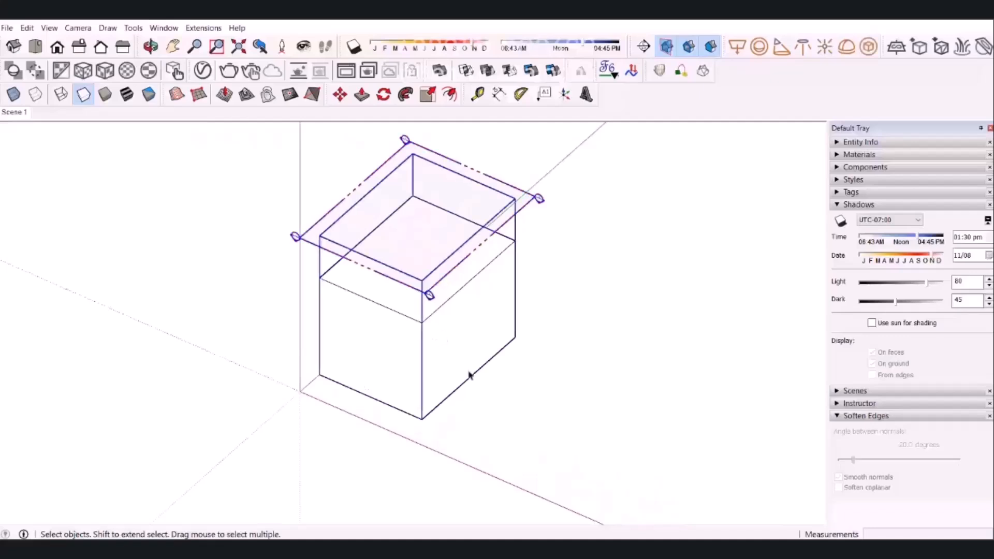
pyautogui.doubleClick(445, 343)
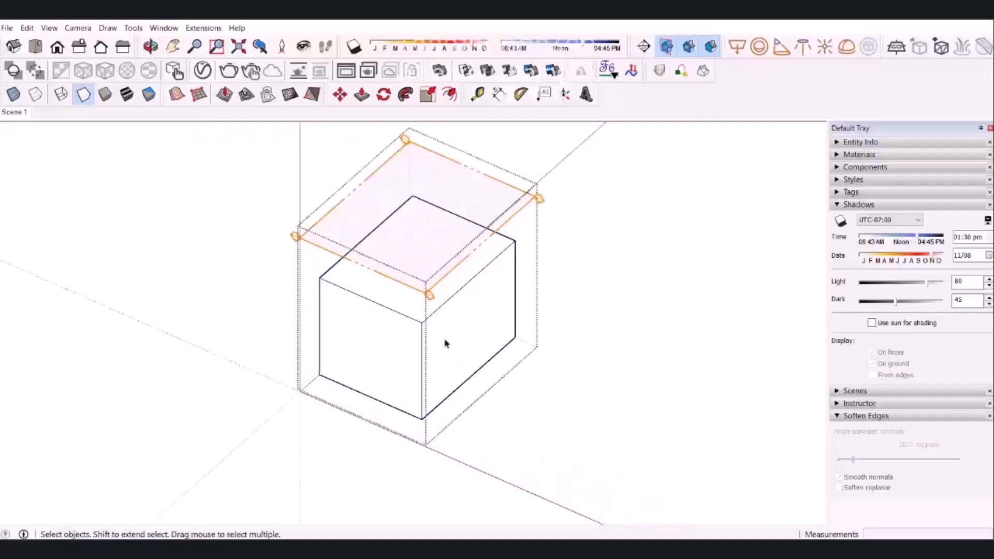
pyautogui.click(644, 47)
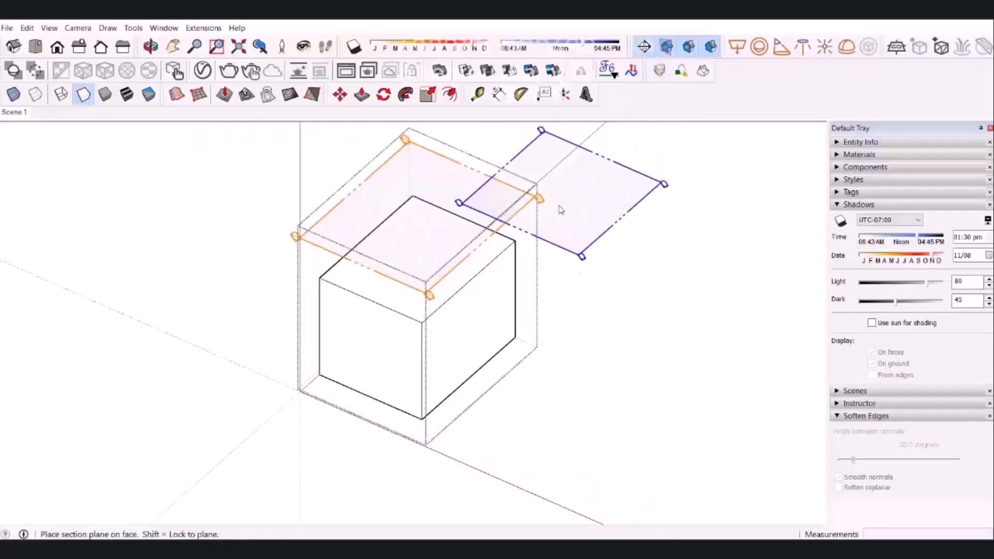
pyautogui.click(427, 332)
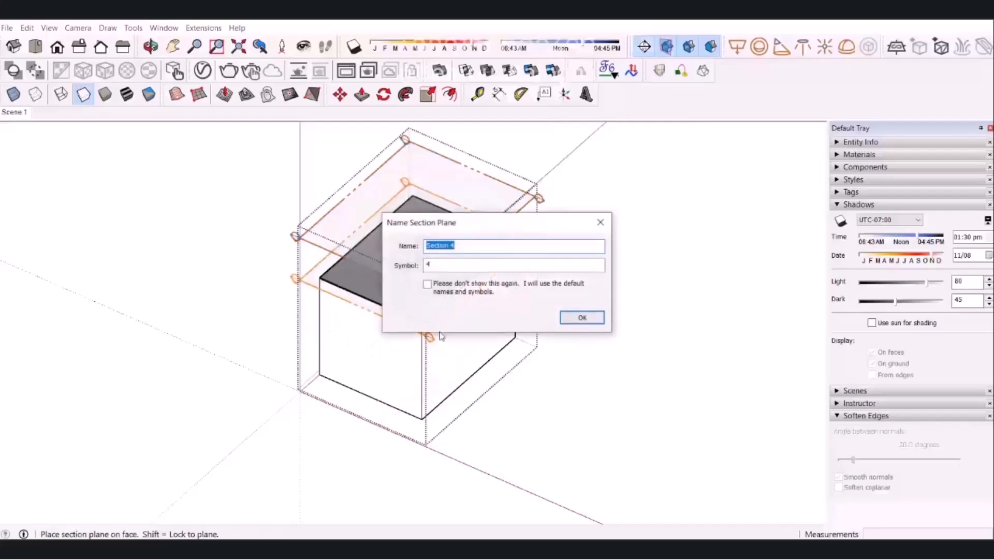
pyautogui.click(580, 318)
# Move the second section plane straight down to the box's base so it cuts away the whole box.
pyautogui.click(312, 285)
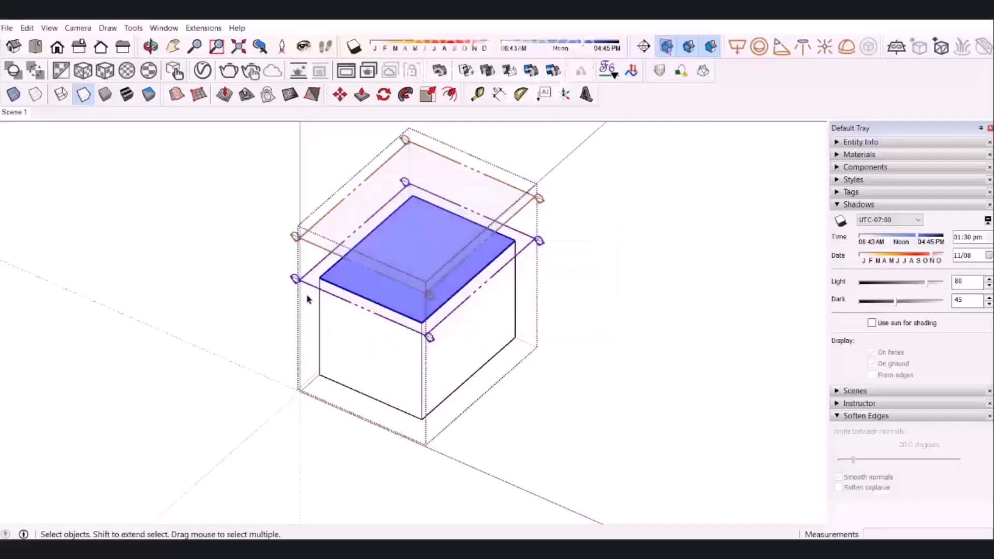
pyautogui.press('m')
pyautogui.click(295, 279)
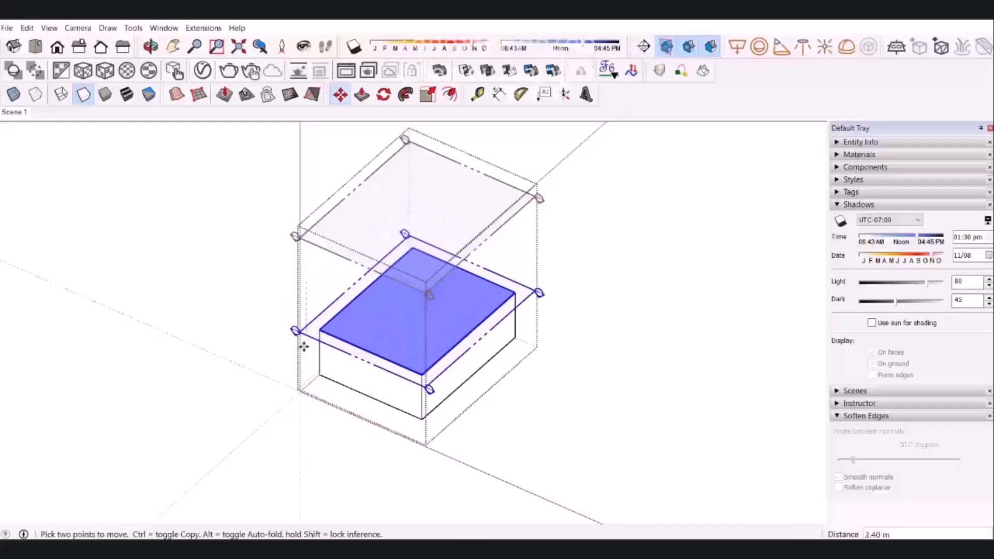
pyautogui.click(296, 383)
pyautogui.press('space')
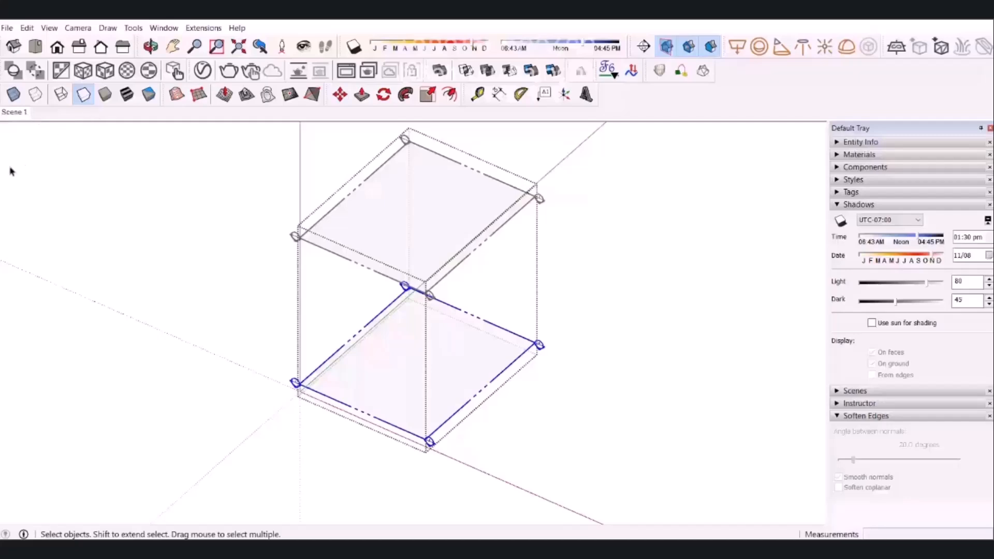
# Add a second scene with the section plane at the base, and switch between Scene 1 and Scene 2 to compare them.
pyautogui.rightClick(19, 115)
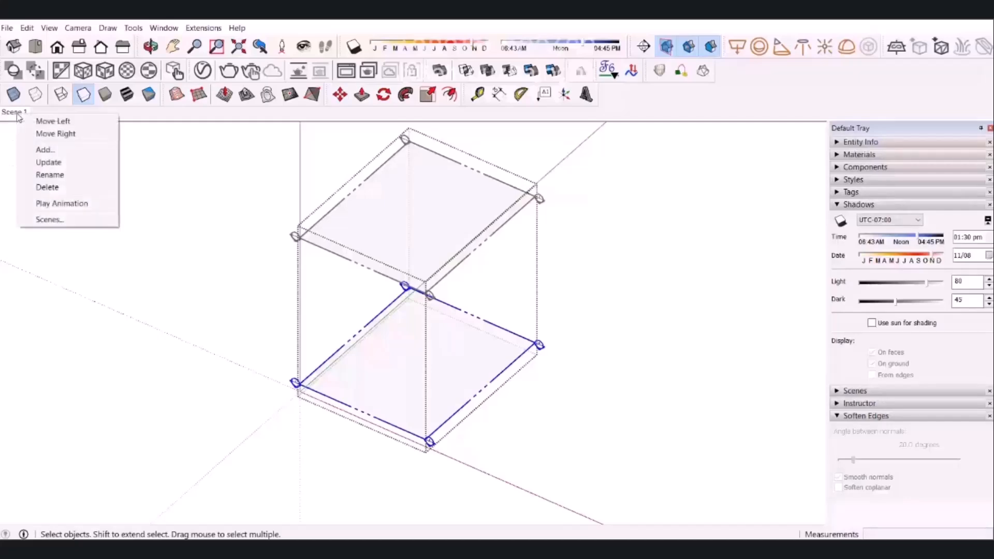
pyautogui.click(42, 151)
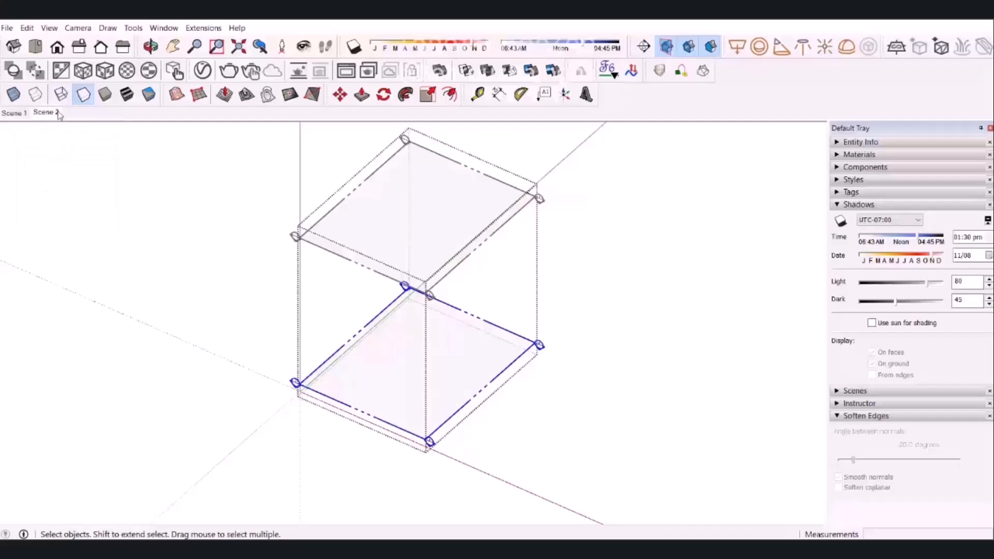
pyautogui.click(13, 113)
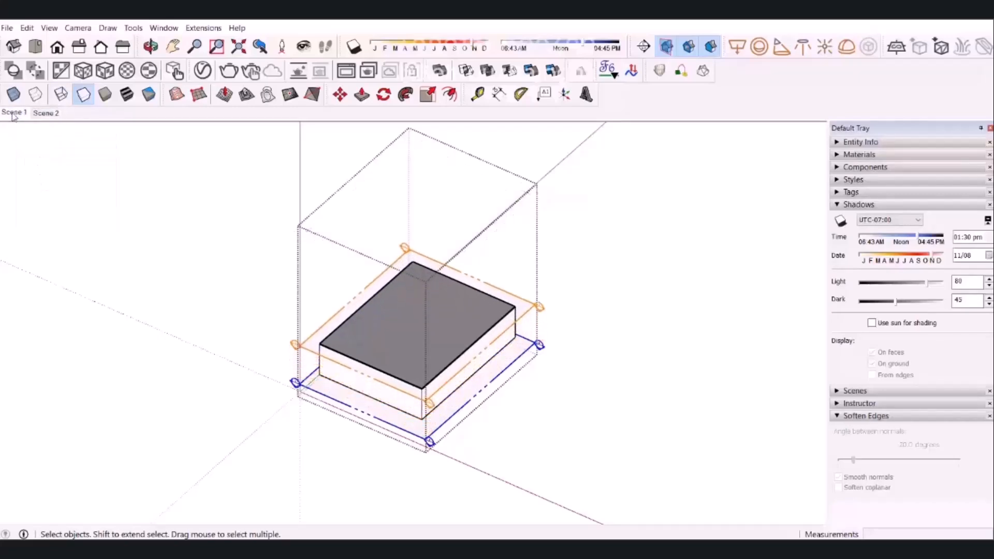
pyautogui.click(49, 113)
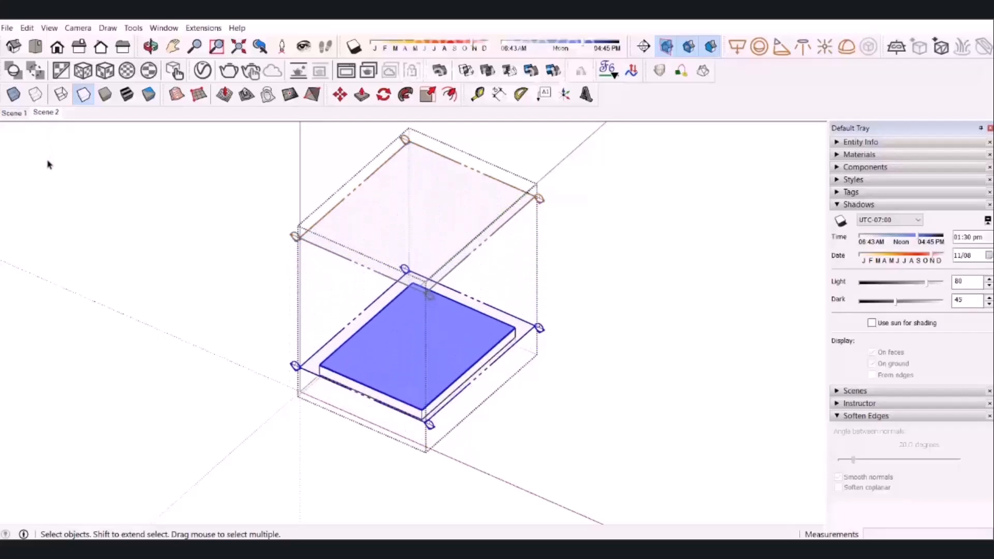
pyautogui.click(26, 116)
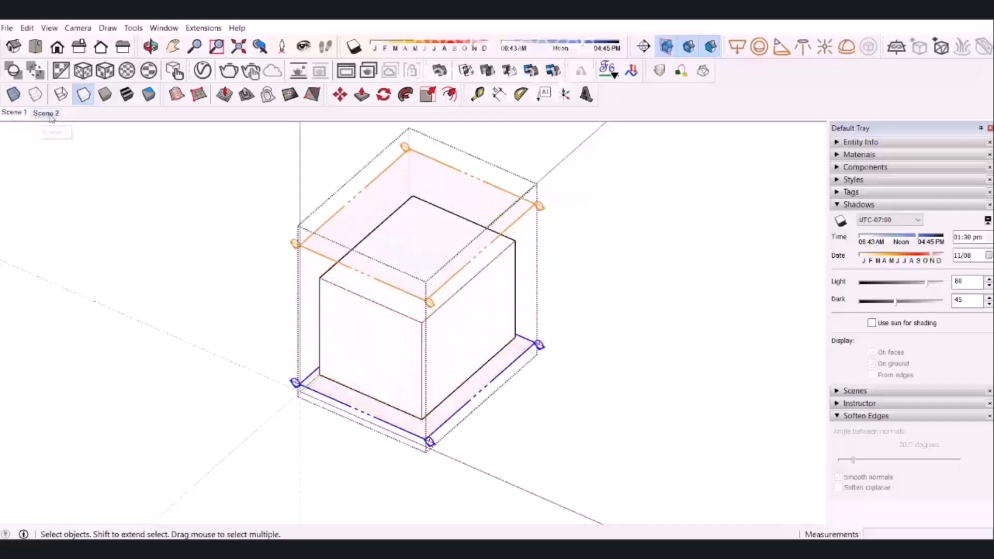
pyautogui.click(52, 115)
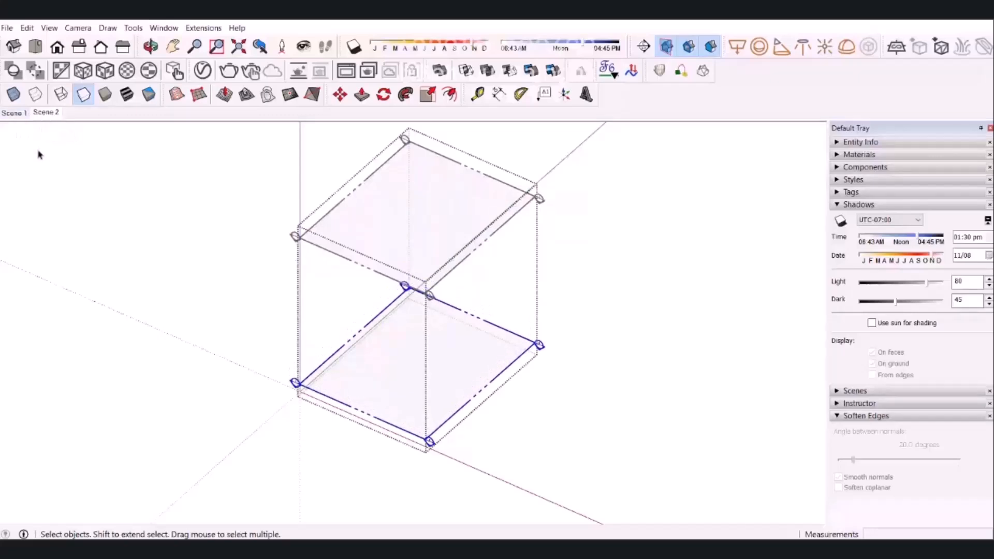
# Reorder the scenes so Scene 2 comes before Scene 1, and switch between them to check the transition.
pyautogui.rightClick(44, 115)
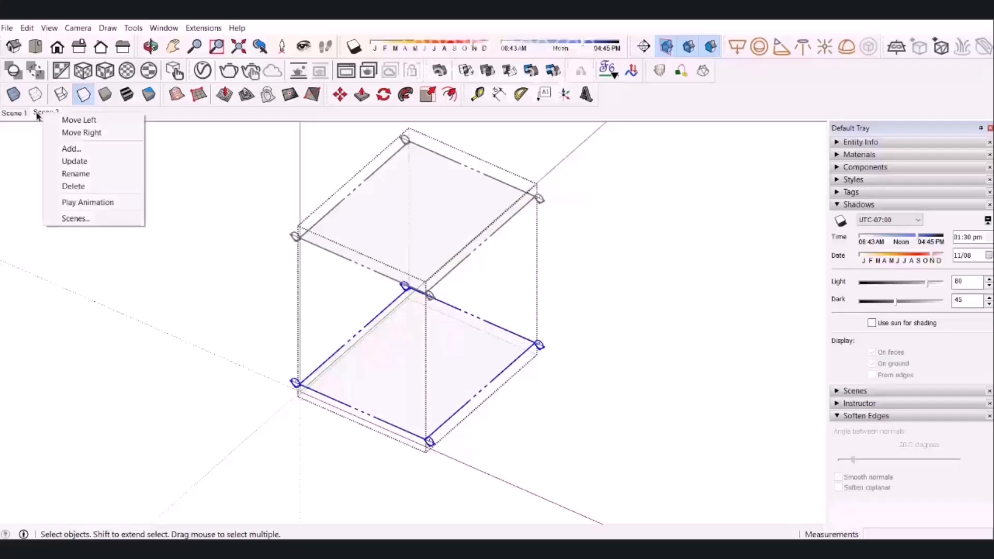
pyautogui.click(84, 121)
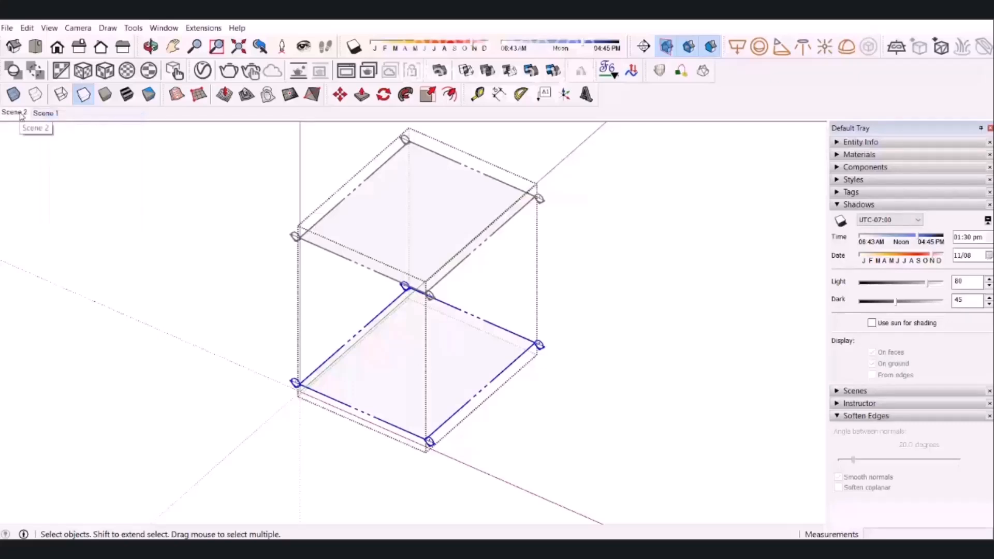
pyautogui.click(47, 114)
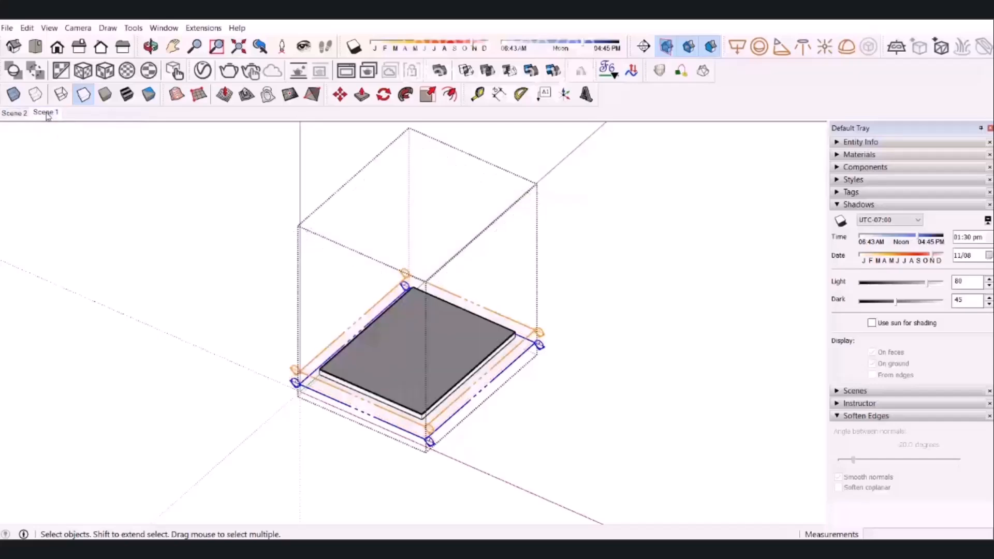
pyautogui.click(14, 114)
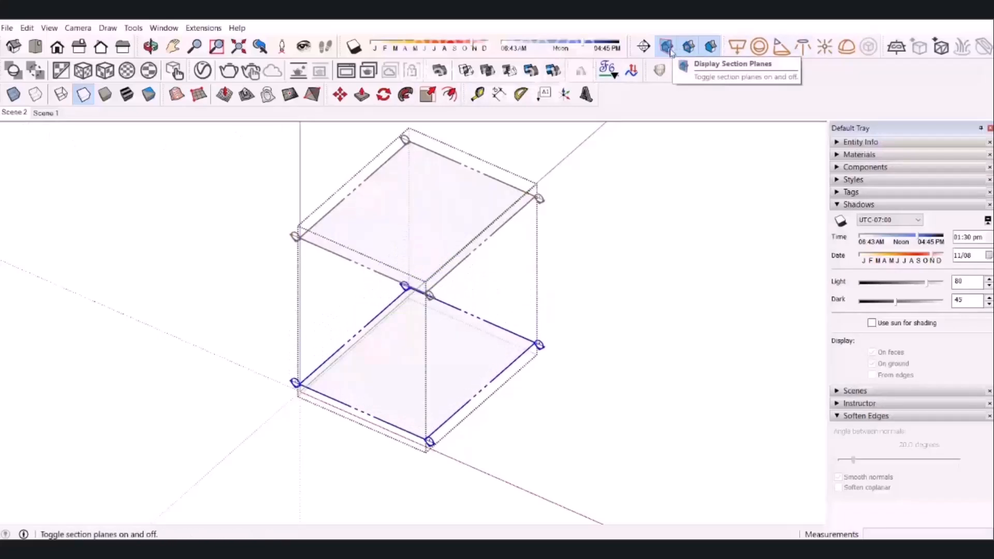
# Hide the section planes in Scene 2 and update the scene, saving the style changes as a new style.
pyautogui.click(668, 48)
pyautogui.click(600, 231)
pyautogui.rightClick(19, 117)
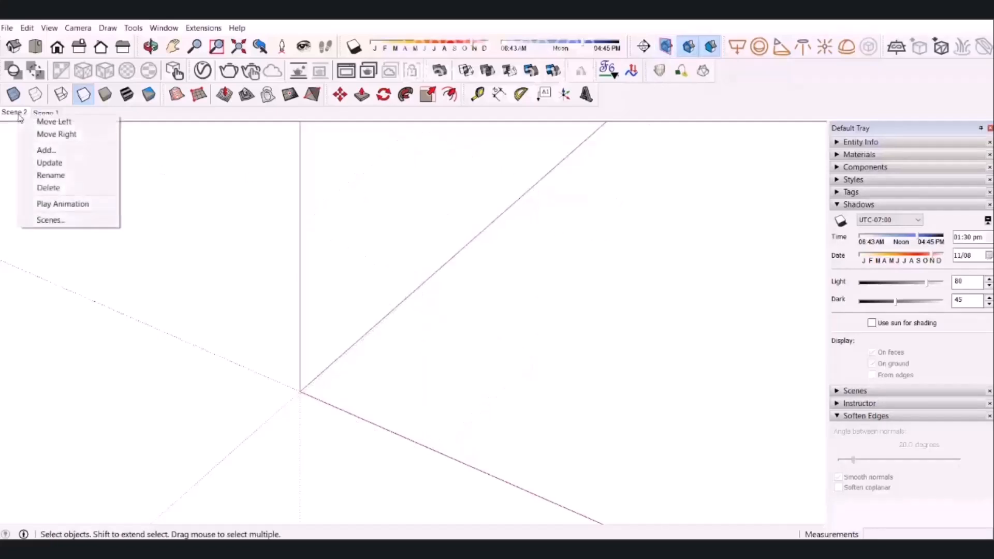
pyautogui.click(54, 164)
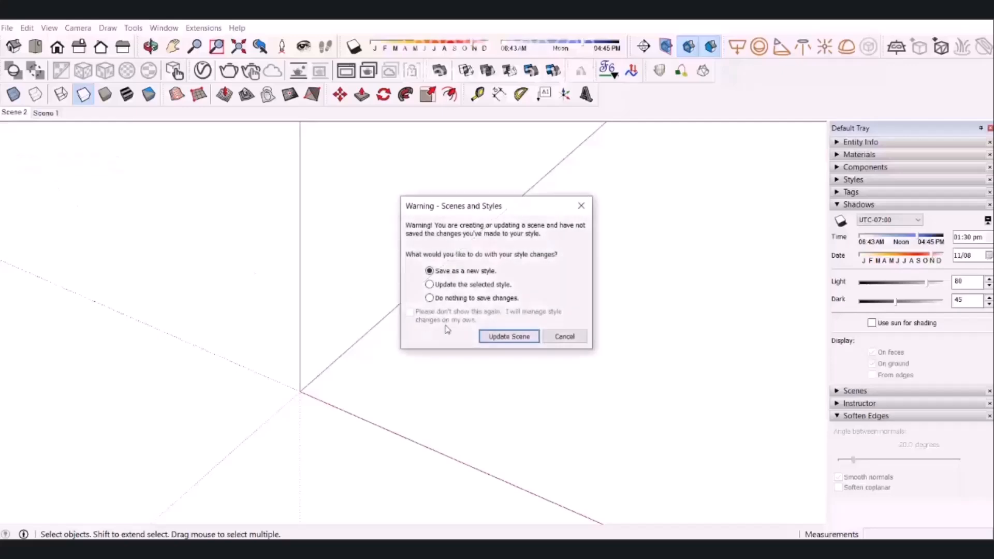
pyautogui.click(508, 337)
# Hide the section planes in Scene 1 and update the scene, resolving the style warning.
pyautogui.click(48, 114)
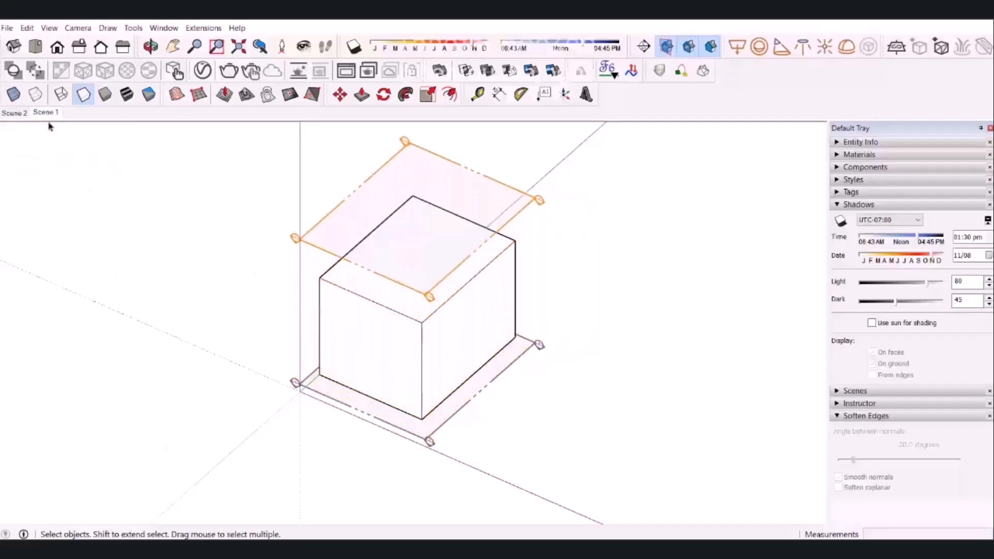
pyautogui.click(667, 47)
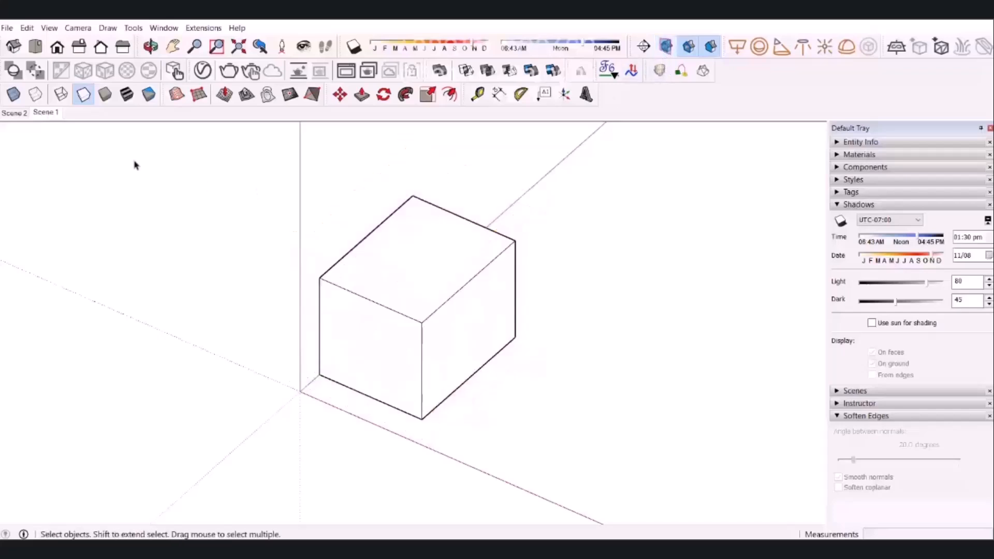
pyautogui.rightClick(47, 115)
pyautogui.click(77, 160)
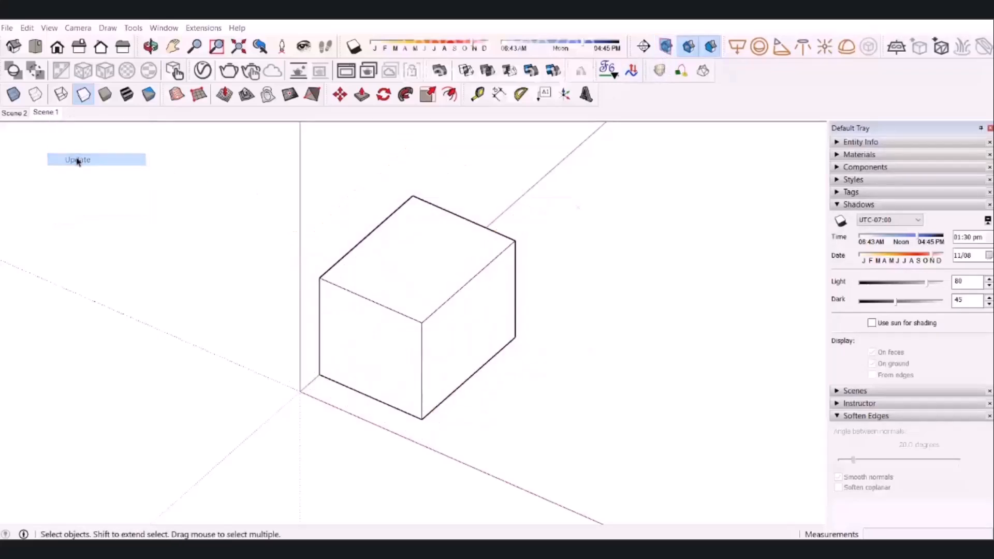
pyautogui.click(523, 340)
# Switch repeatedly between Scene 2 and Scene 1 to check that the box rises without visible section planes.
pyautogui.click(20, 115)
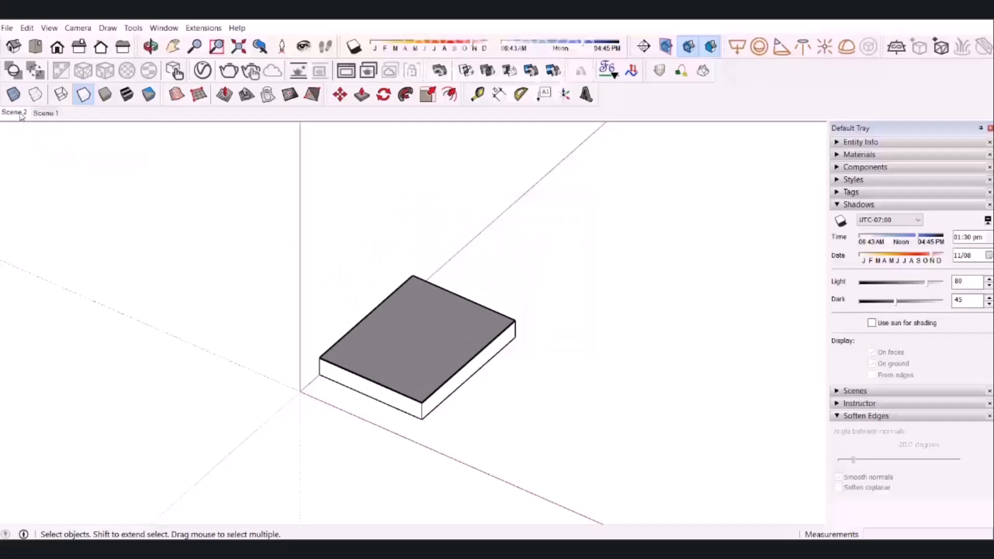
pyautogui.click(44, 113)
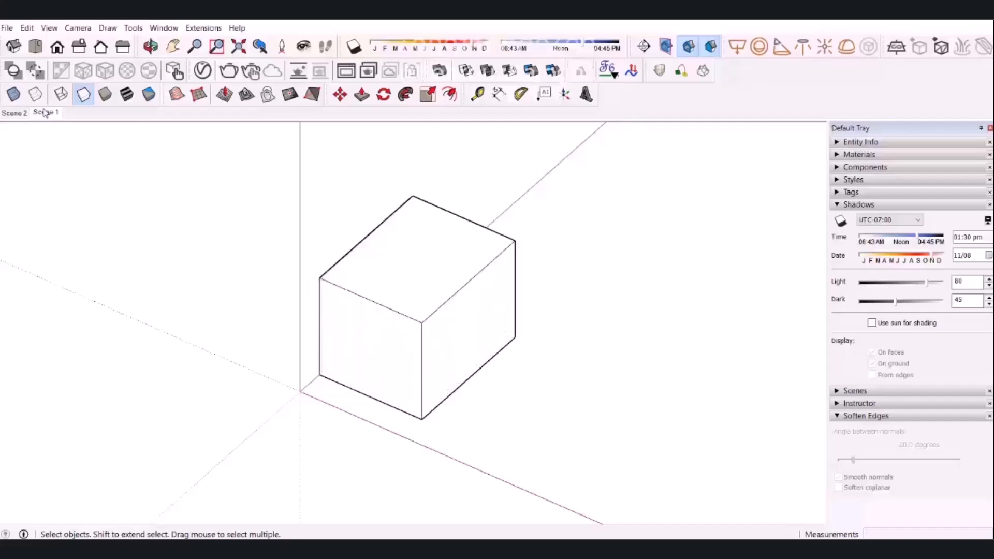
pyautogui.click(16, 113)
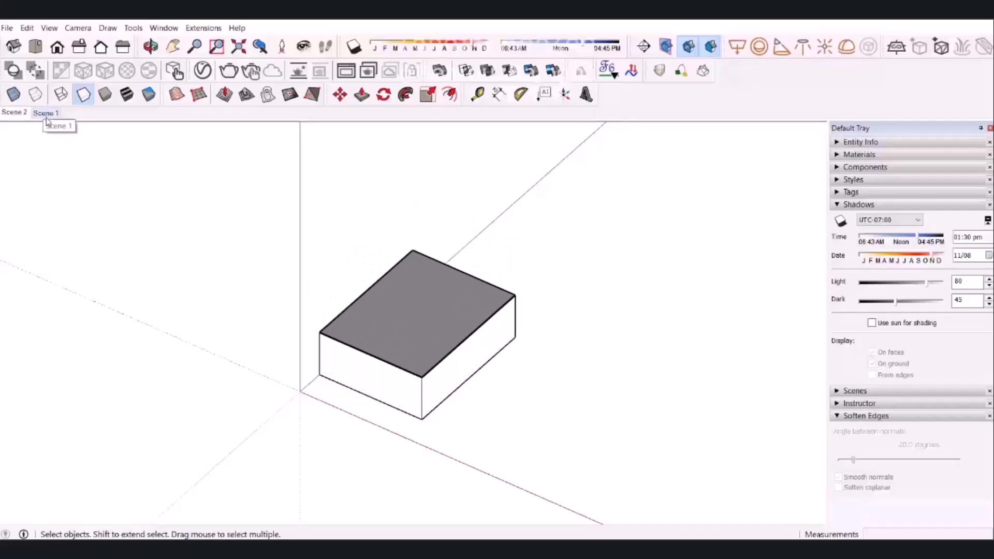
pyautogui.click(47, 114)
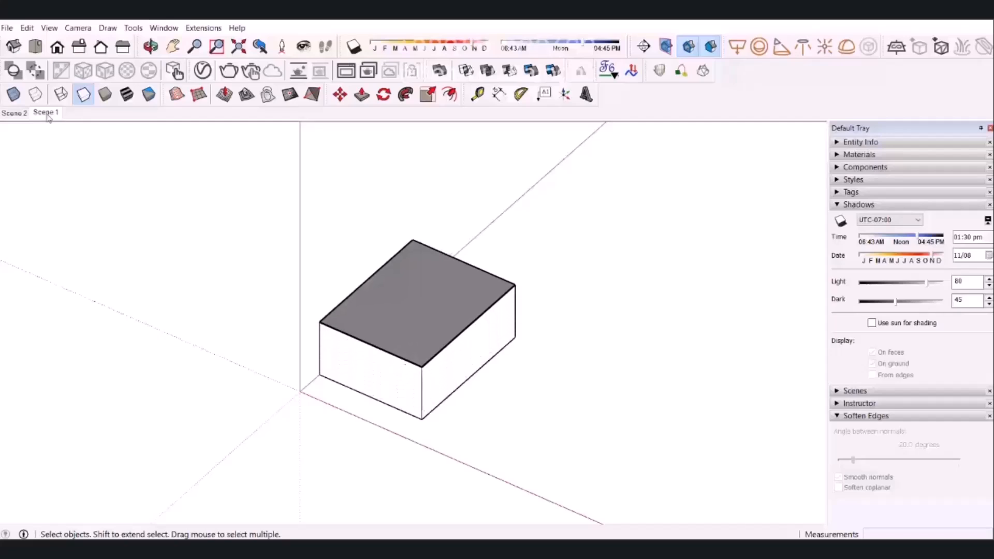
pyautogui.click(9, 118)
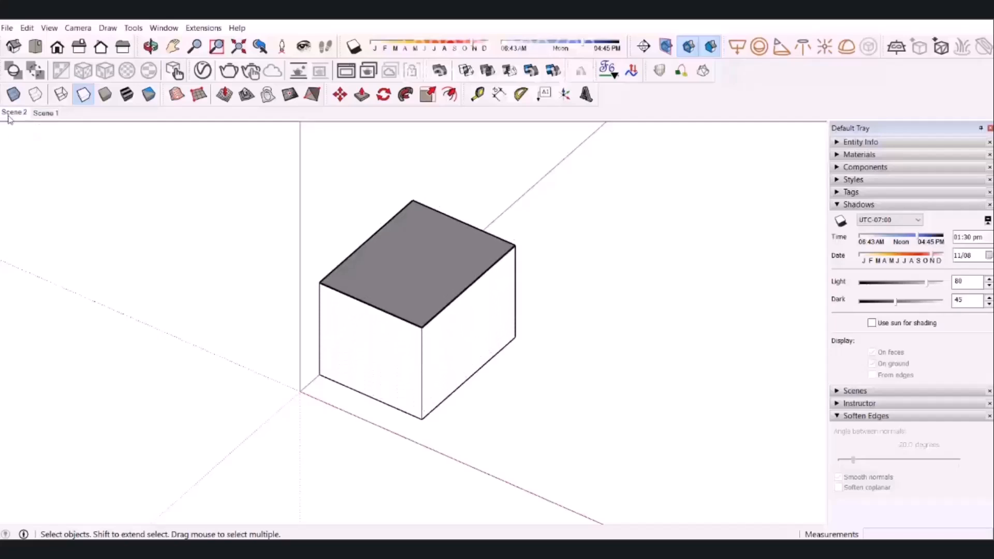
pyautogui.click(52, 113)
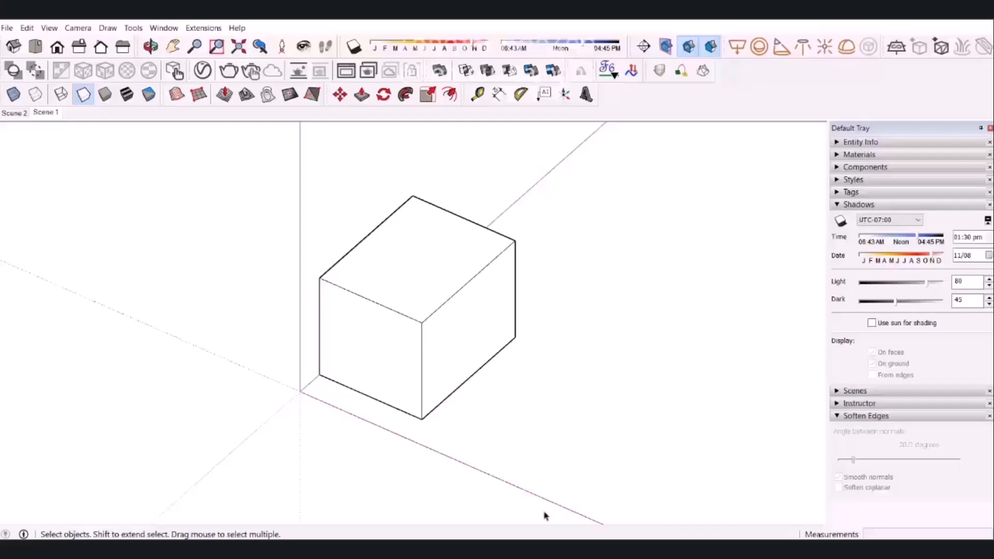
pyautogui.click(11, 115)
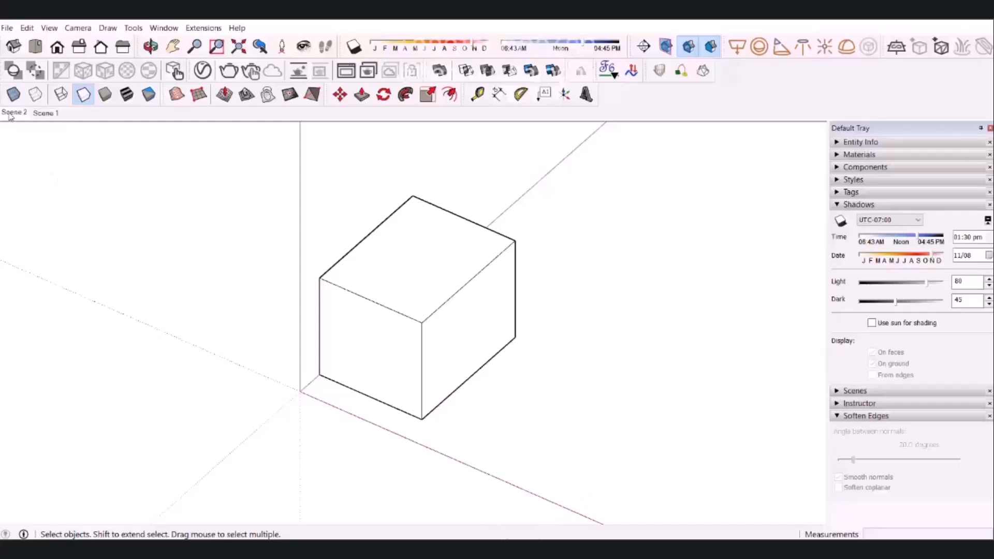
pyautogui.click(47, 114)
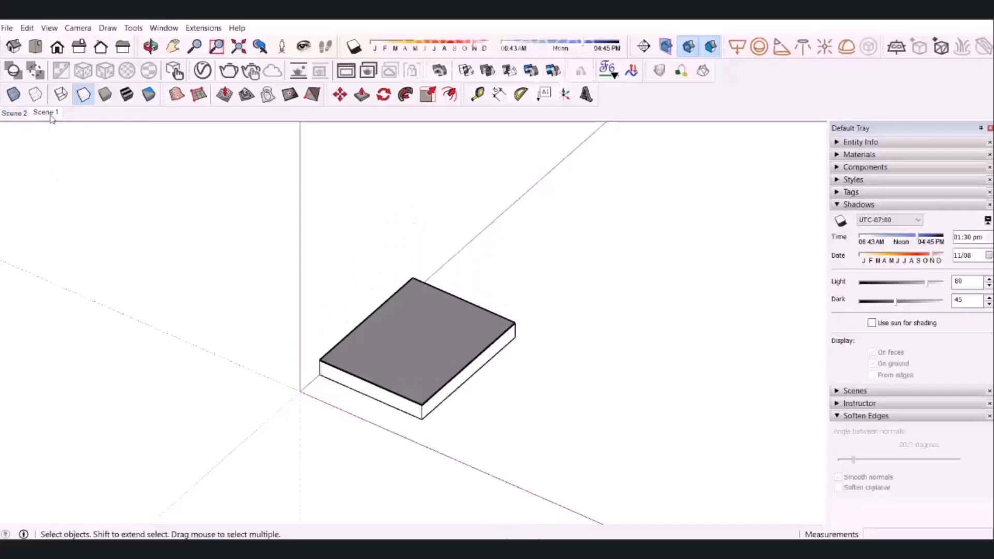
# Export the scene animation to the Desktop as an MP4 H.264 video named "بالا آمدن حجم".
pyautogui.click(8, 28)
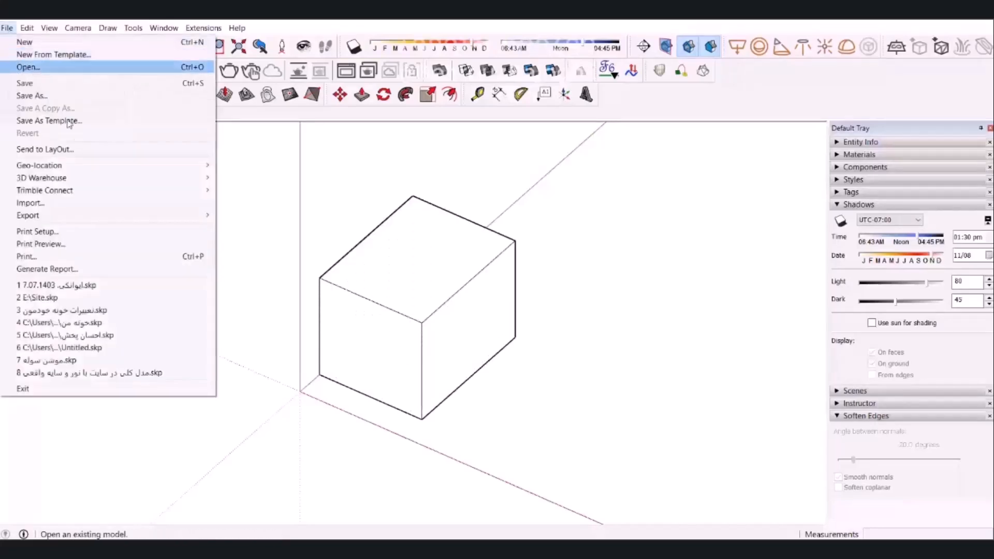
pyautogui.moveTo(96, 219)
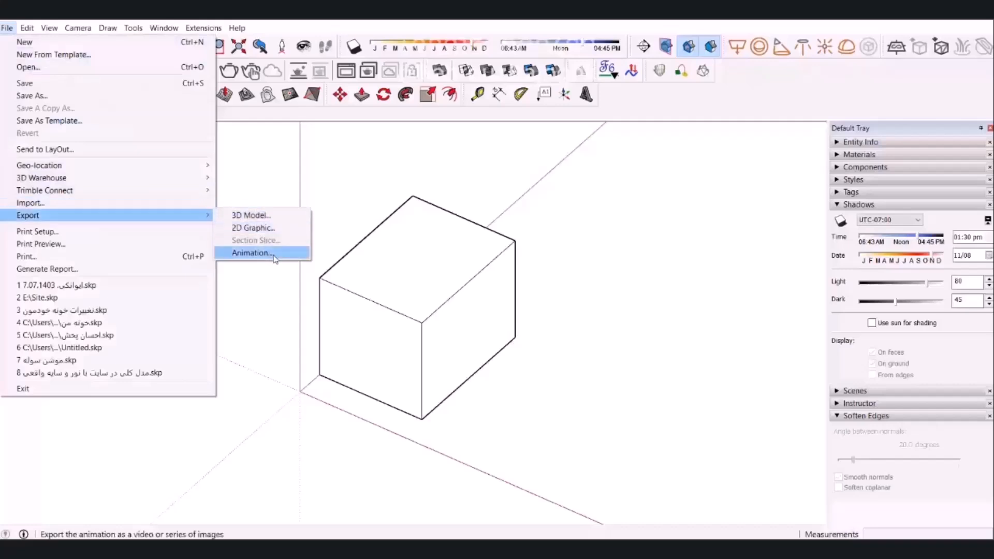
pyautogui.click(253, 253)
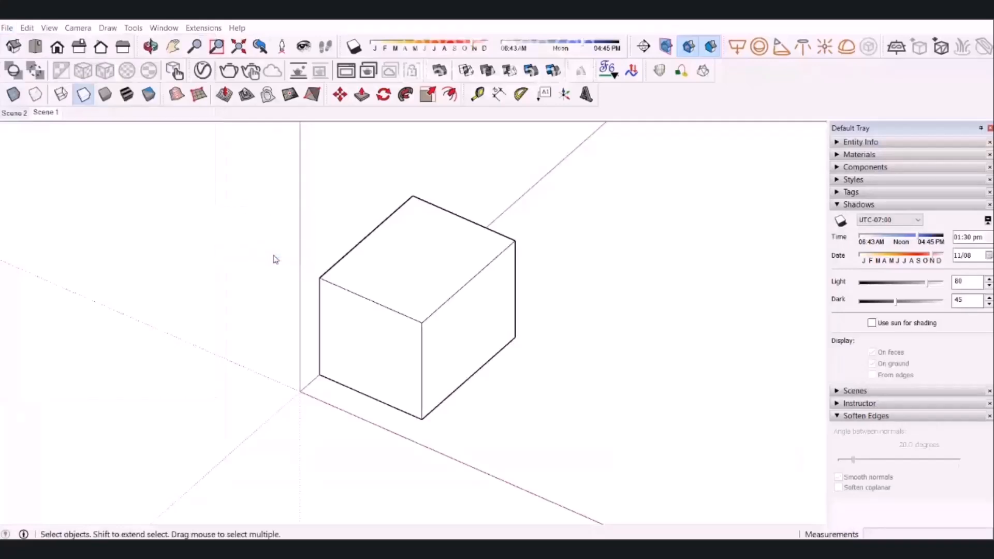
pyautogui.click(279, 250)
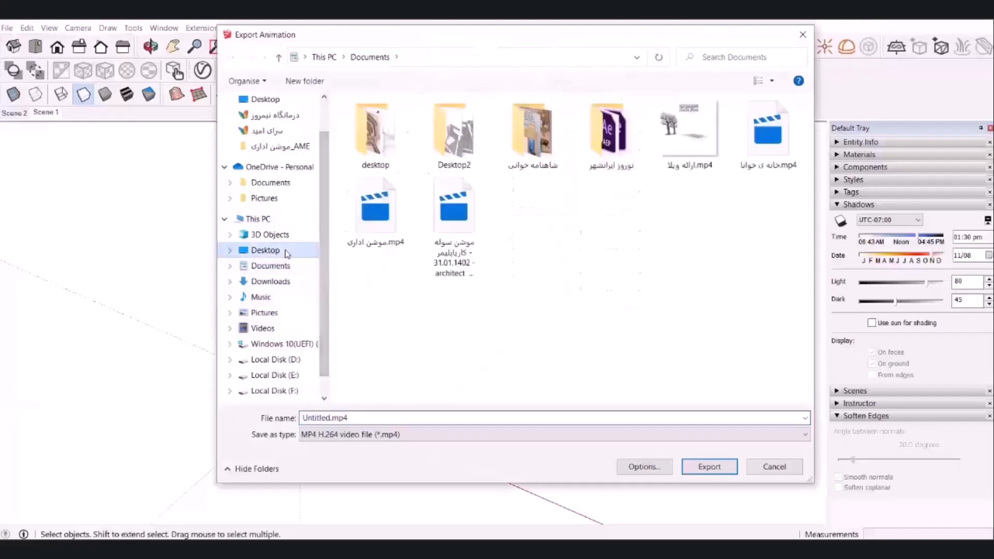
pyautogui.write('f')
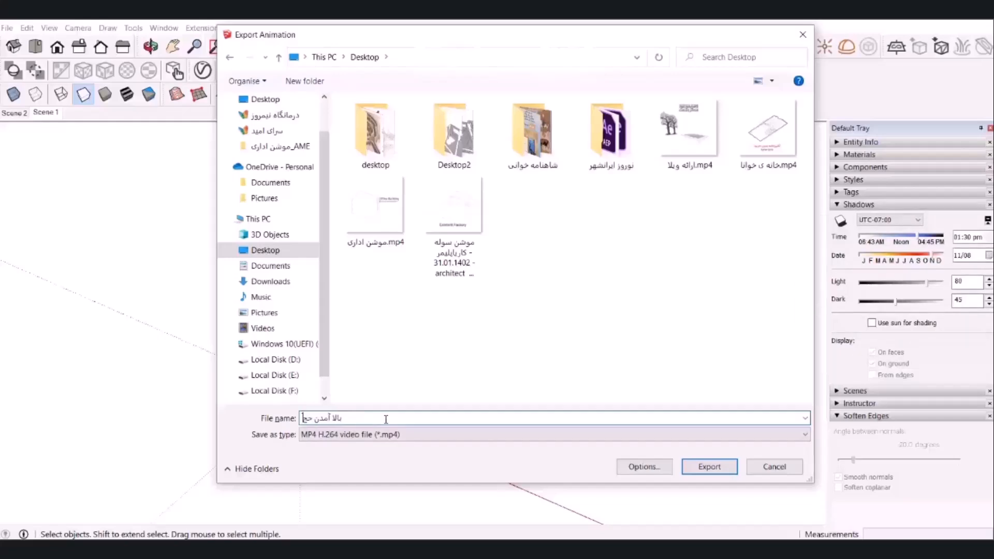
pyautogui.click(708, 467)
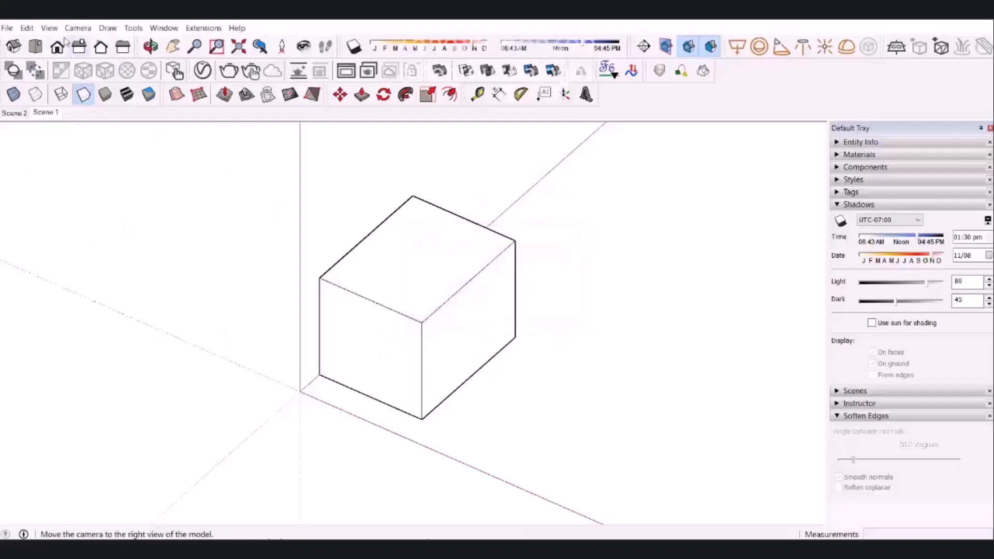
# Play the exported "بالا آمدن حجم" video from the desktop to check it, and close the player.
pyautogui.press('super+d')
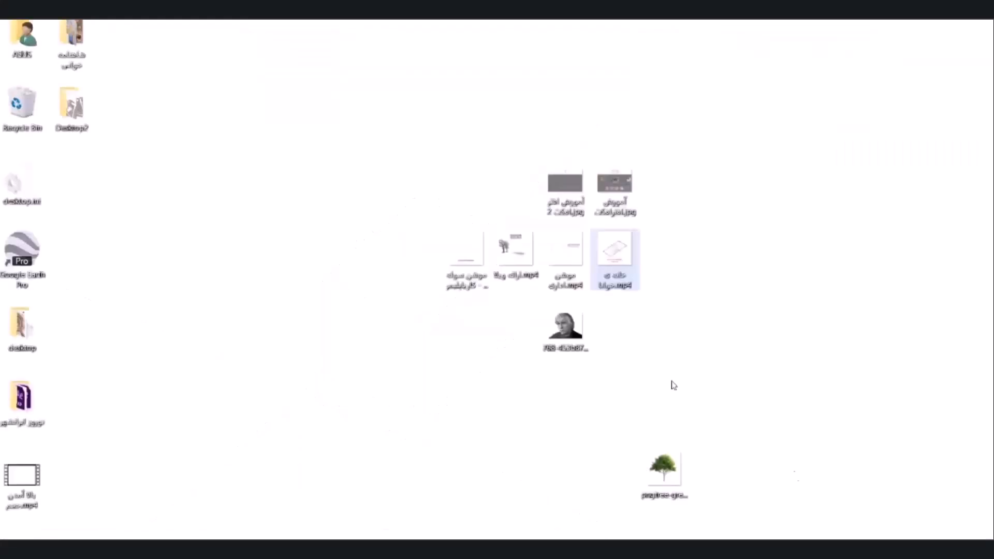
pyautogui.doubleClick(21, 475)
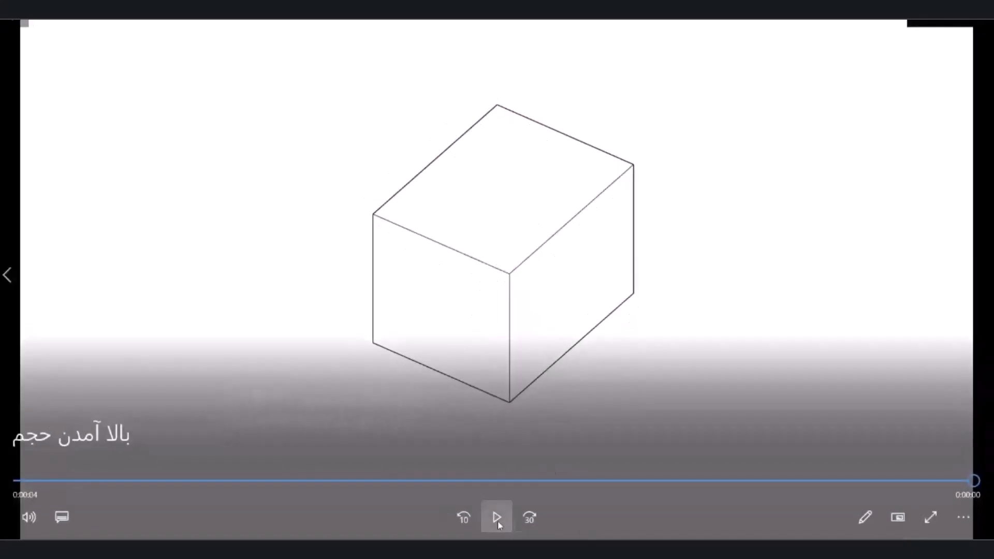
pyautogui.click(499, 525)
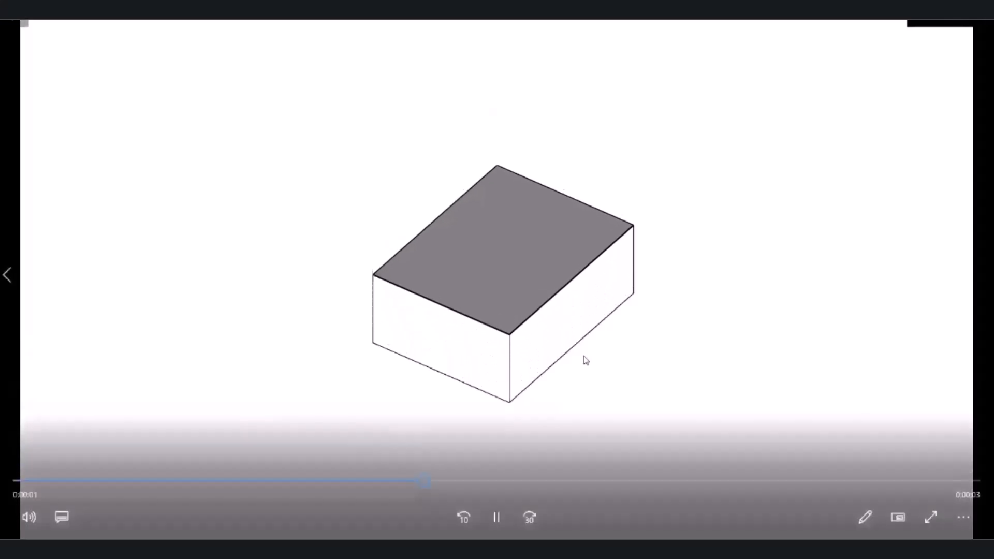
pyautogui.click(966, 35)
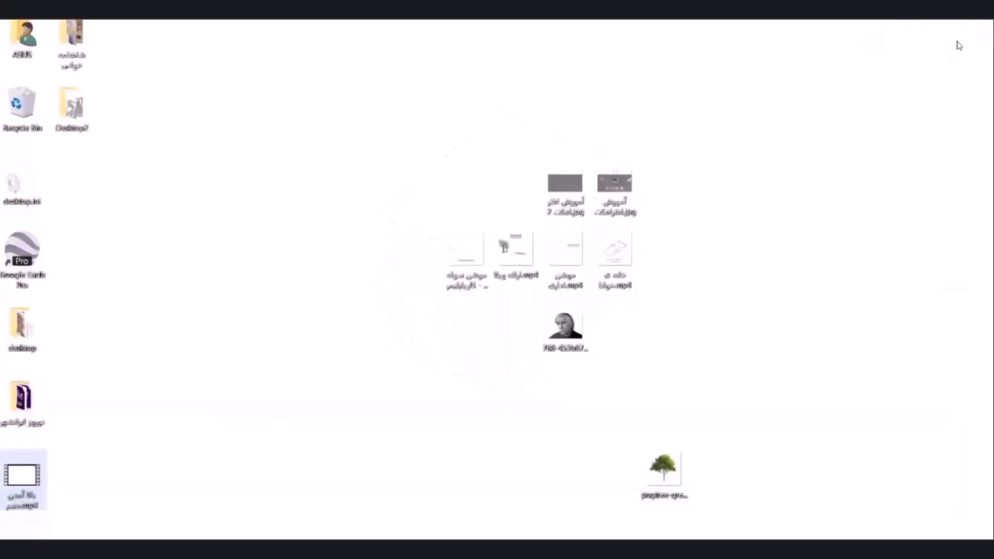
# Add the exported MP4 from the desktop to Comp 1 in After Effects and delete all other layers from the composition.
pyautogui.moveTo(23, 479); pyautogui.dragTo(450, 226)
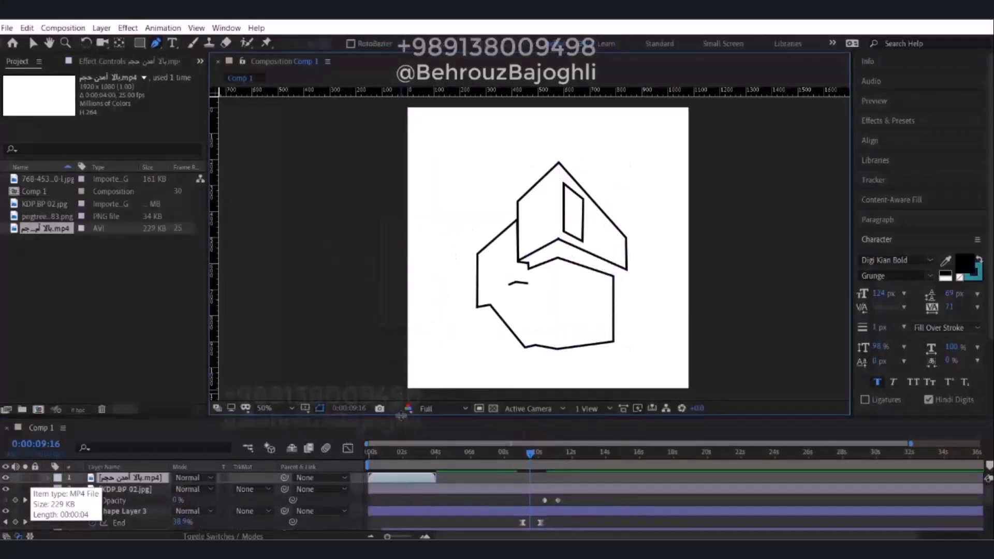
pyautogui.moveTo(400, 417); pyautogui.dragTo(399, 297)
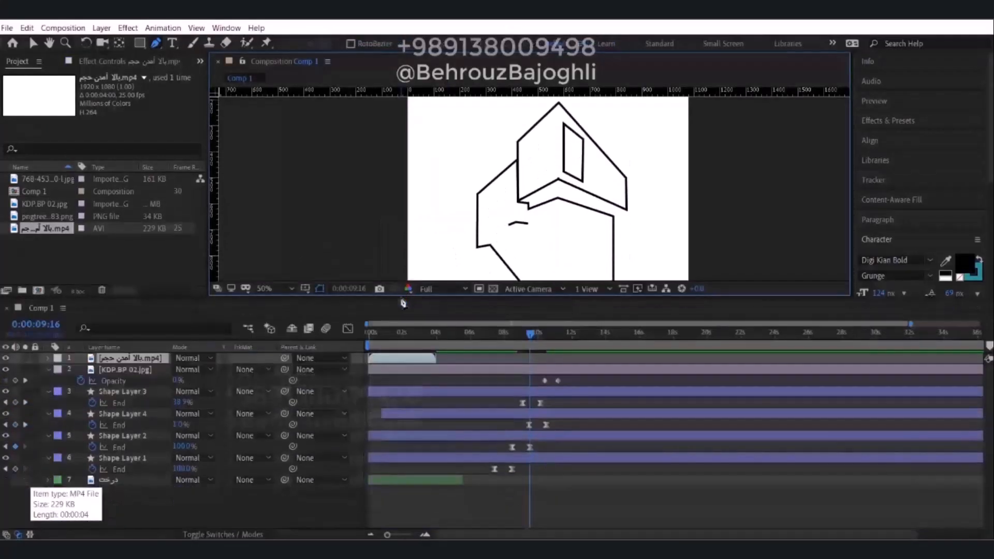
pyautogui.click(464, 371)
pyautogui.keyDown('shift'); pyautogui.click(443, 482); pyautogui.keyUp('shift')
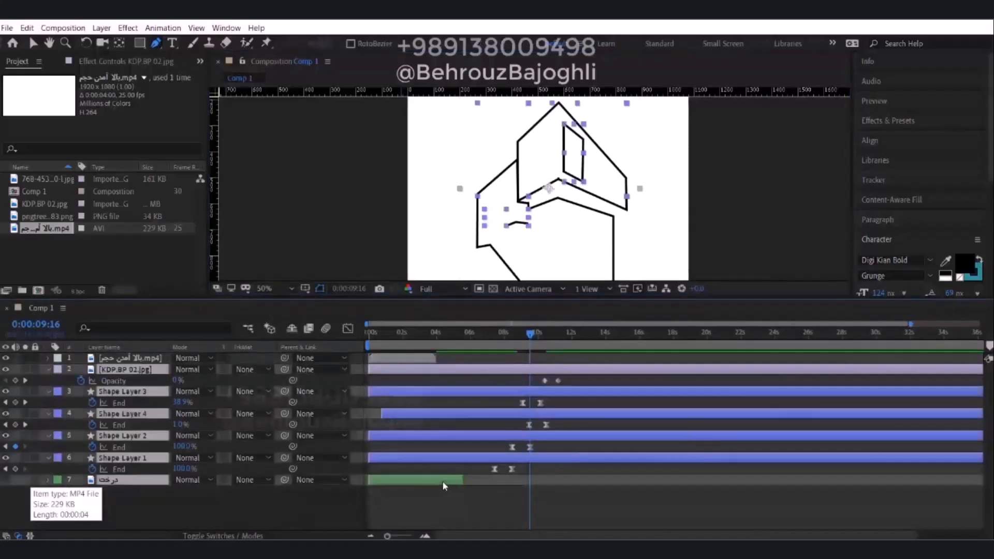
pyautogui.press('Delete')
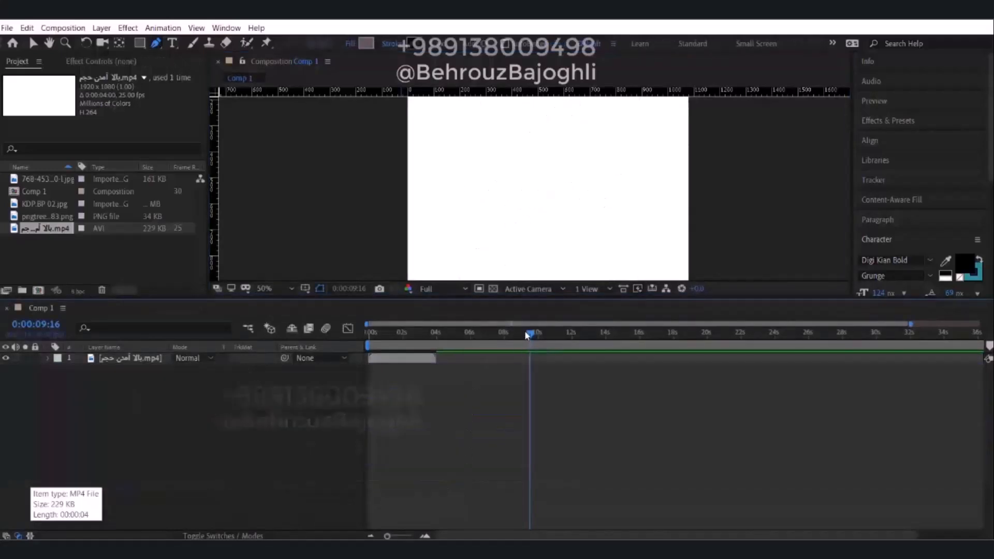
pyautogui.moveTo(529, 297); pyautogui.dragTo(530, 395)
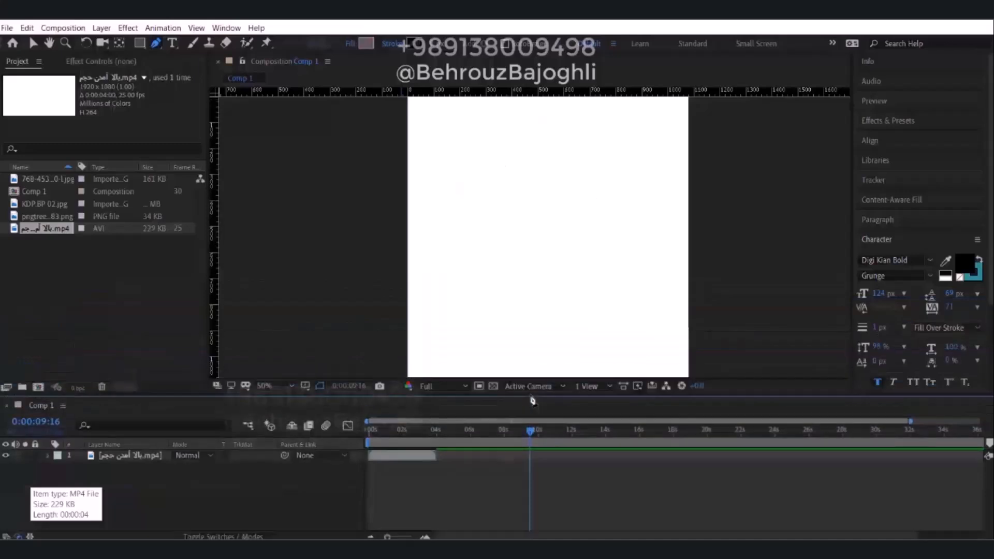
# Scrub through the four-second clip in the timeline to examine the box animation.
pyautogui.moveTo(441, 432)
pyautogui.mouseDown()
pyautogui.moveTo(377, 437)
pyautogui.moveTo(413, 438)
pyautogui.mouseUp()
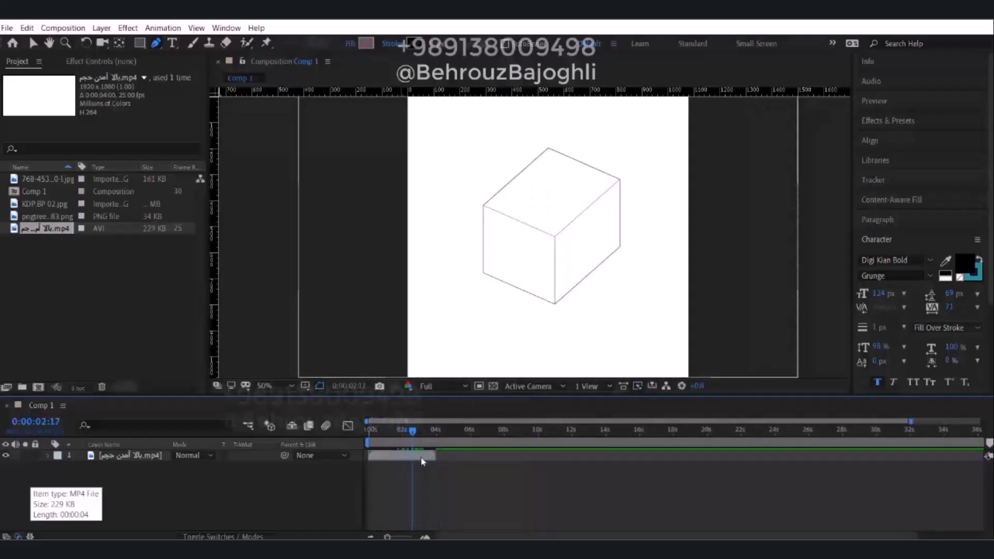
pyautogui.keyDown('alt'); pyautogui.scroll(1, 417, 456); pyautogui.keyUp('alt')
pyautogui.moveTo(443, 436); pyautogui.dragTo(502, 452)
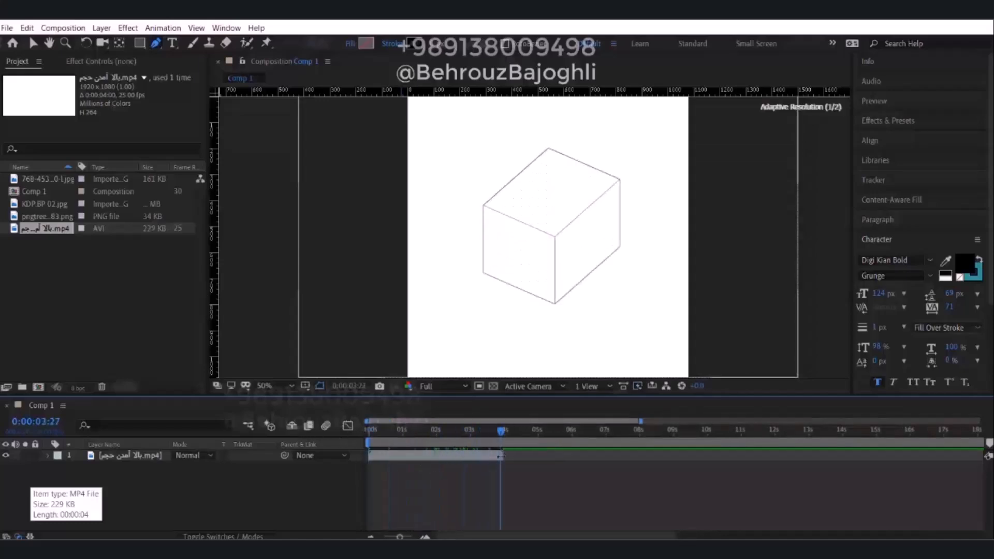
pyautogui.hotkey('shift', 'pageup')
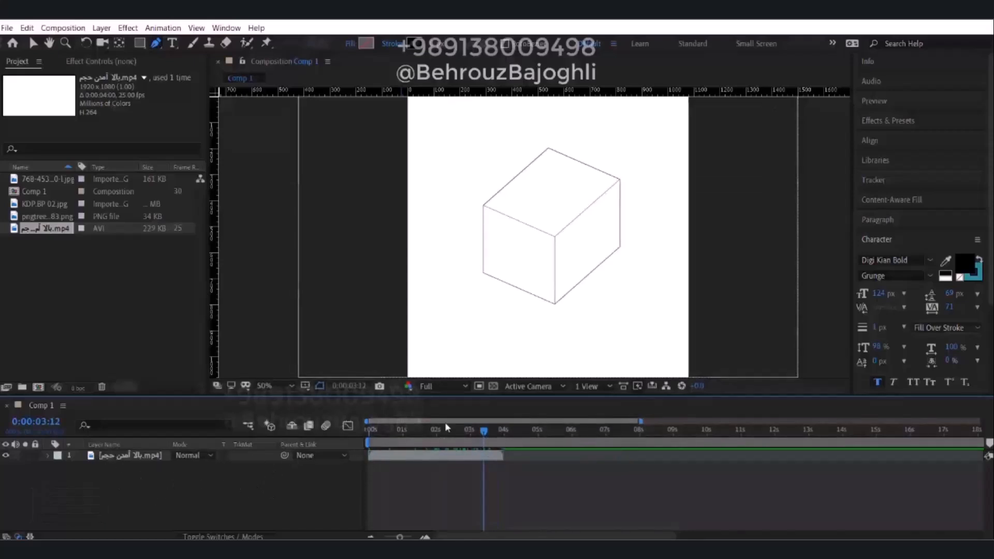
# Look over the video layer's Transform properties and collapse them again.
pyautogui.click(48, 455)
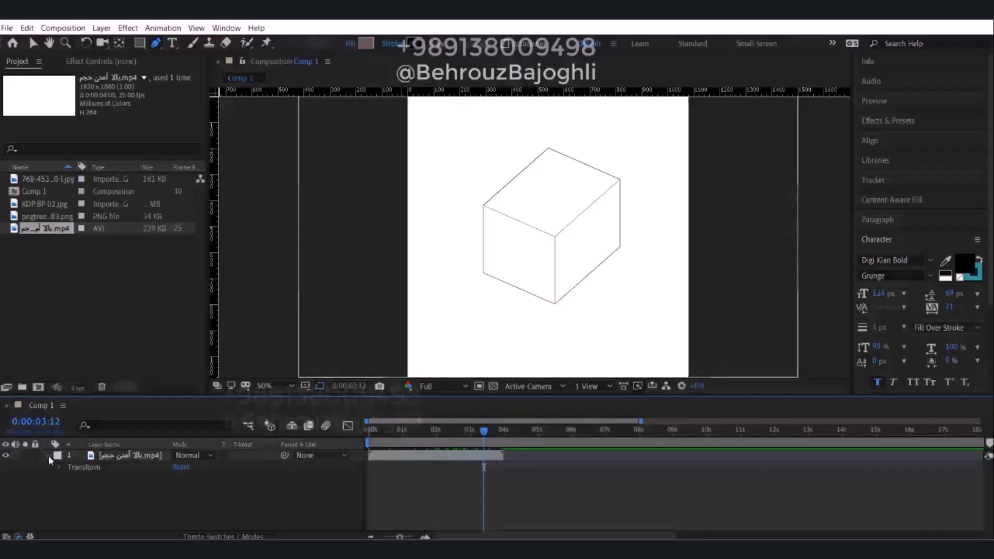
pyautogui.click(60, 465)
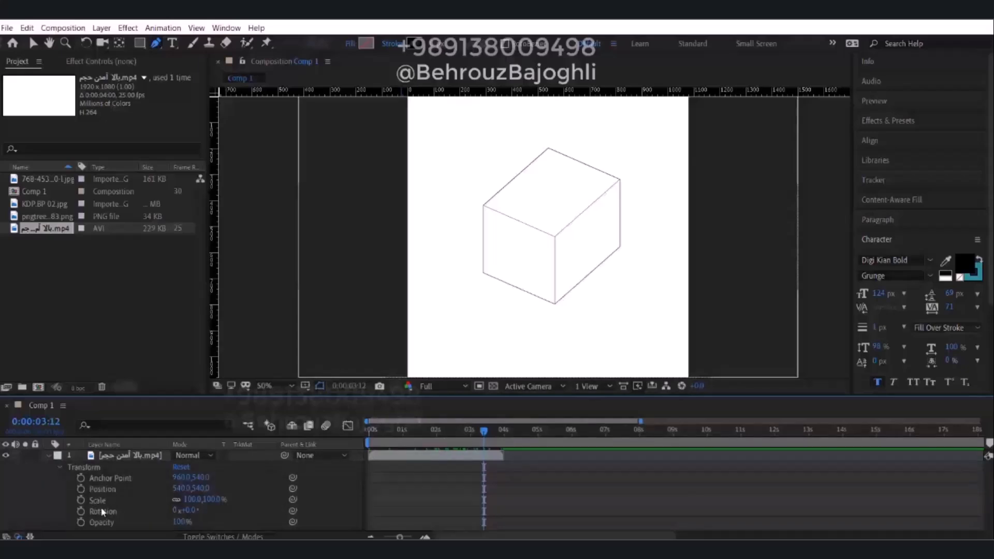
pyautogui.click(60, 467)
pyautogui.click(47, 456)
# Scale the video layer down proportionally about its centre so the box appears smaller in the composition.
pyautogui.press('v')
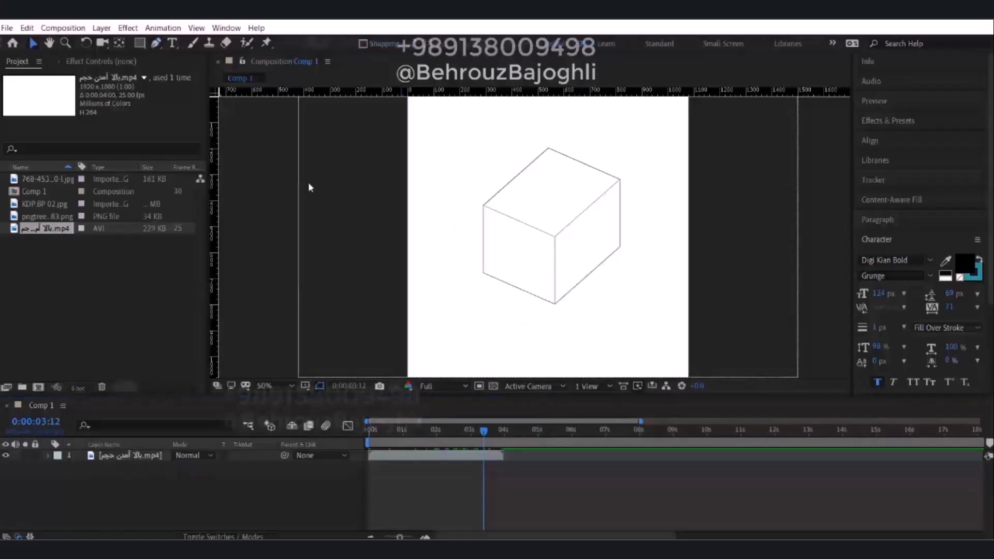
pyautogui.click(564, 211)
pyautogui.press(',')
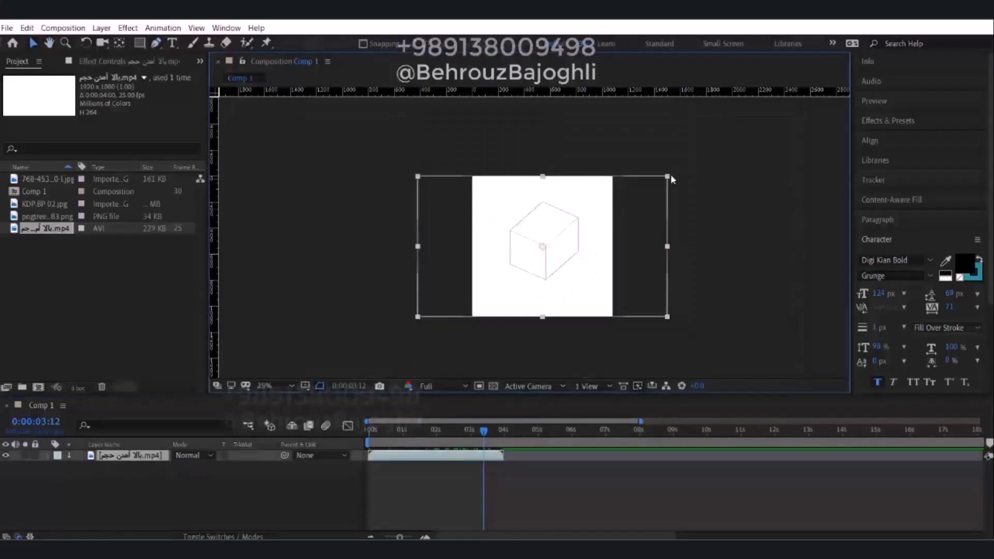
pyautogui.keyDown('shift'); pyautogui.moveTo(668, 180); pyautogui.dragTo(649, 196); pyautogui.keyUp('shift')
pyautogui.click(610, 183)
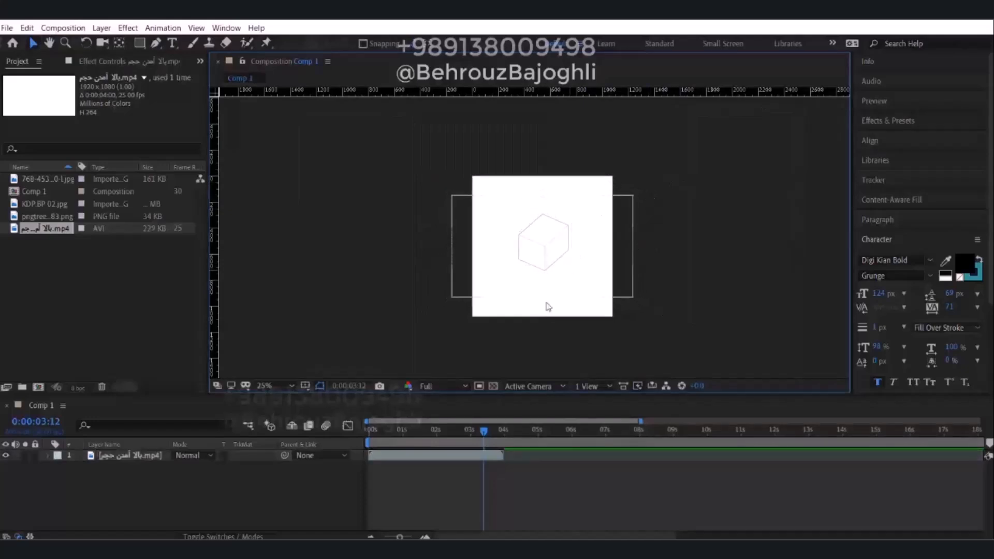
# Set the current time to 0:00:01:03, where the box is just a thin slab at its base.
pyautogui.moveTo(487, 438); pyautogui.dragTo(410, 441)
pyautogui.scroll(4, 549, 253)
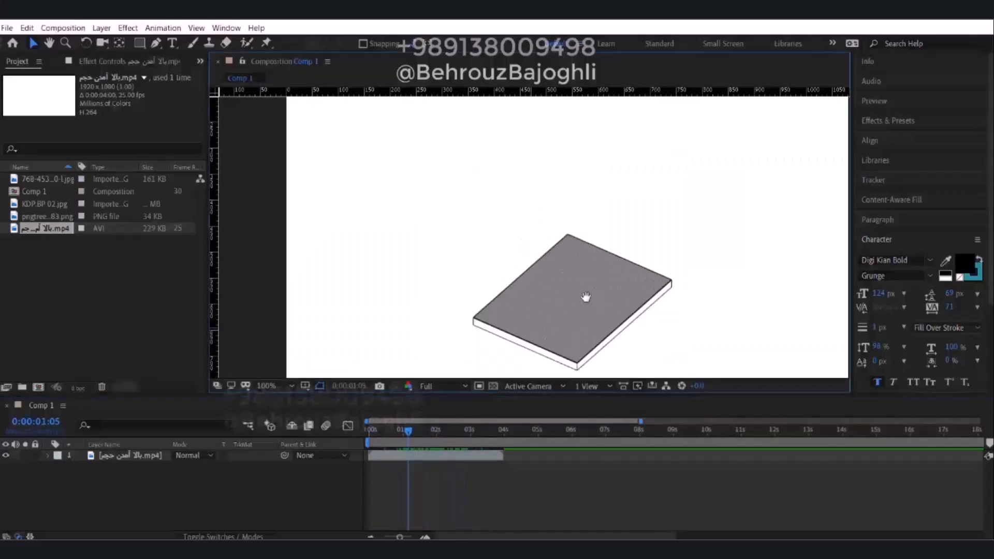
pyautogui.press('v')
pyautogui.moveTo(411, 432); pyautogui.dragTo(409, 434)
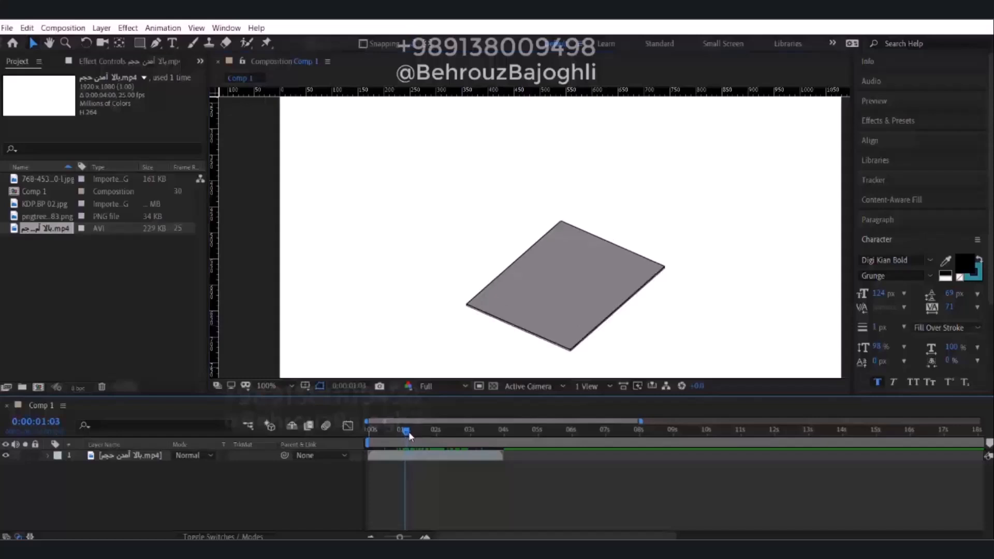
# Draw a closed four-corner outline around the slab's top face with the Pen tool, on a new shape layer.
pyautogui.moveTo(500, 332); pyautogui.dragTo(506, 324)
pyautogui.moveTo(406, 431); pyautogui.dragTo(408, 433)
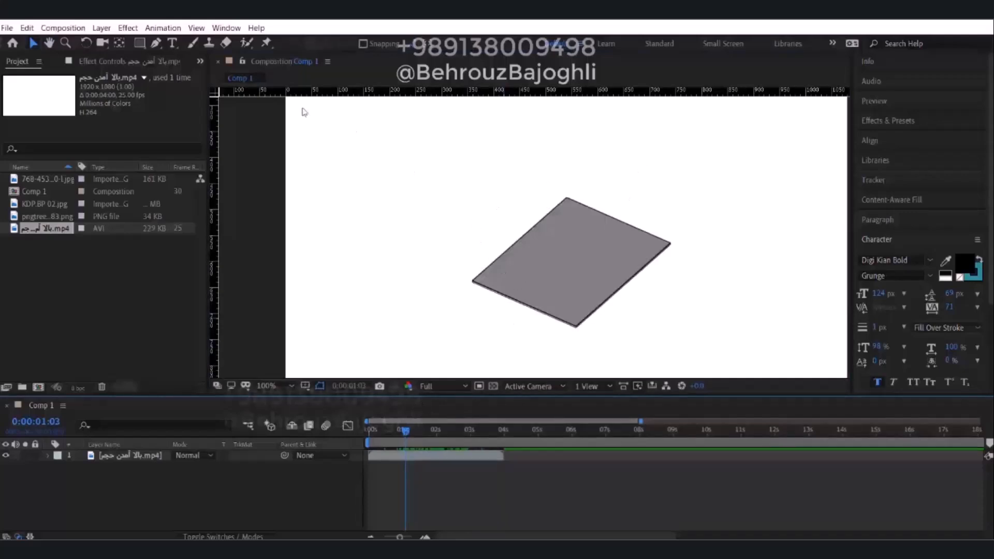
pyautogui.click(485, 458)
pyautogui.click(486, 490)
pyautogui.click(157, 45)
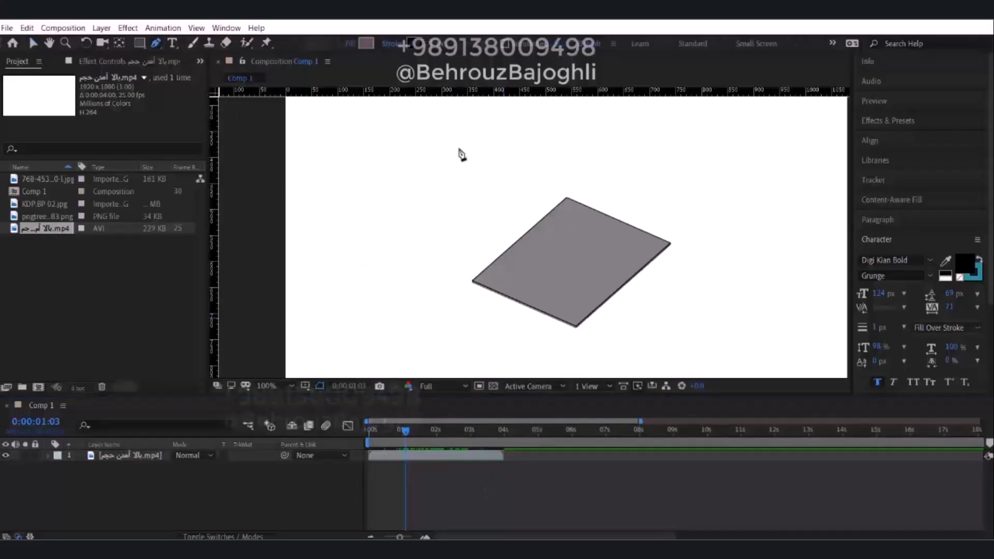
pyautogui.click(567, 198)
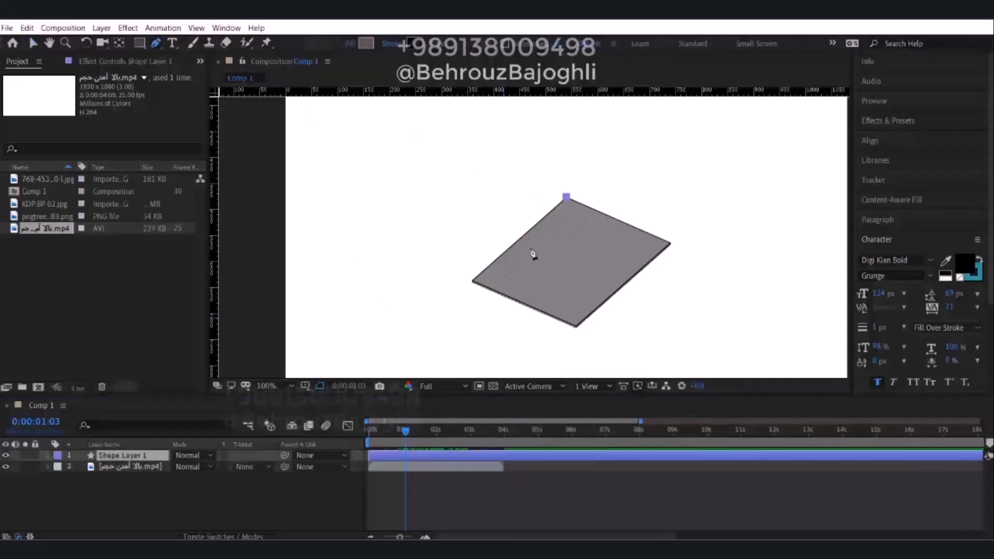
pyautogui.click(472, 281)
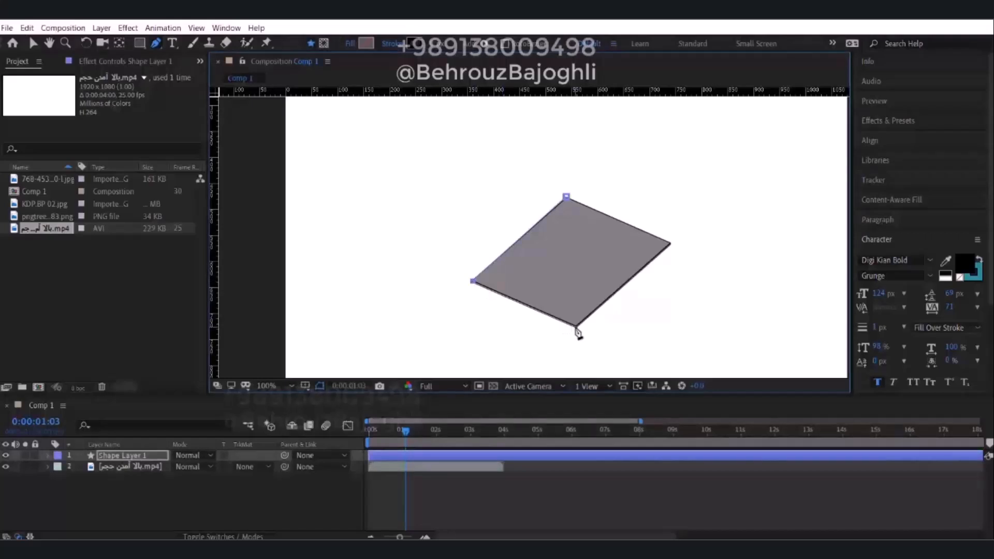
pyautogui.click(577, 326)
pyautogui.click(670, 243)
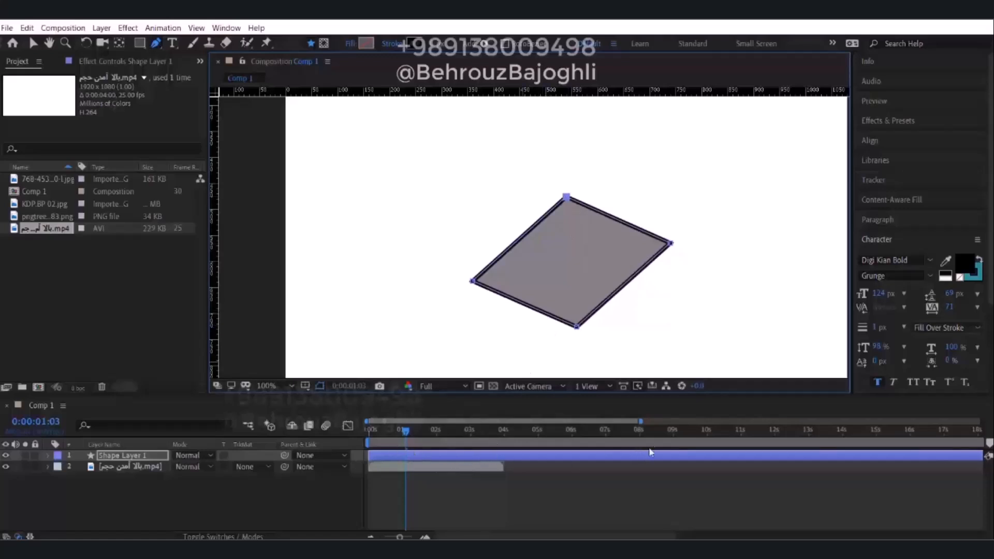
# Add Trim Paths to the outline shape and keyframe its End at 100% at 0:00:01:03.
pyautogui.click(48, 456)
pyautogui.click(268, 468)
pyautogui.click(257, 391)
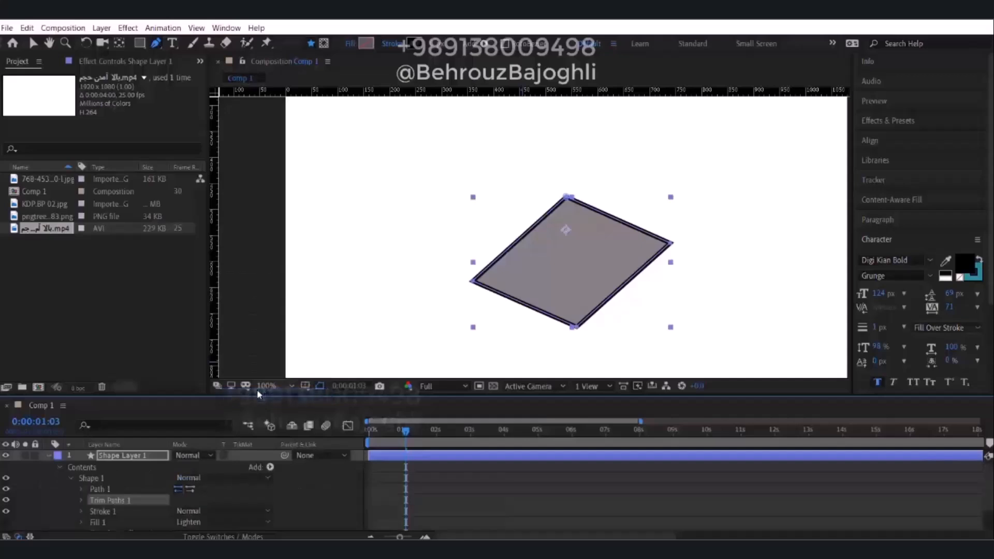
pyautogui.click(80, 500)
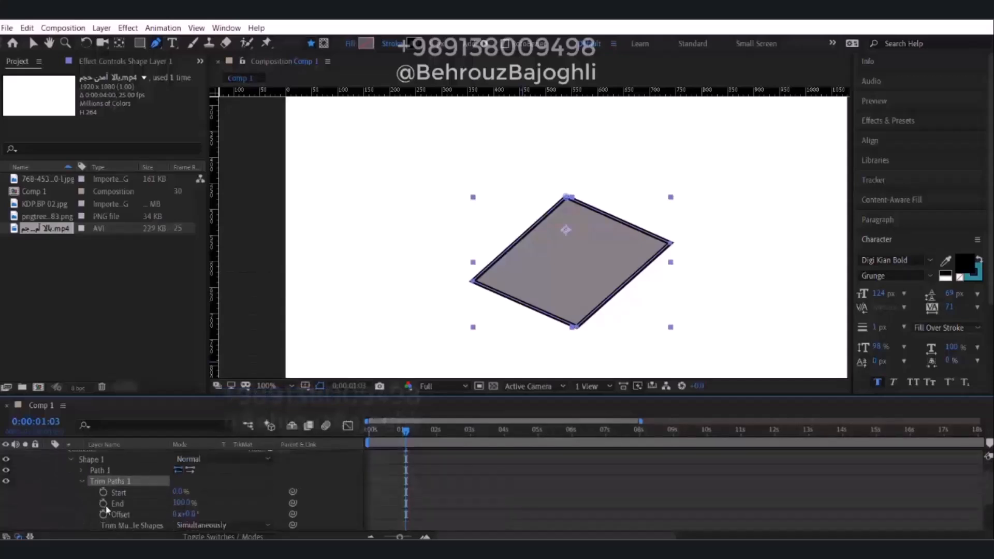
pyautogui.click(104, 504)
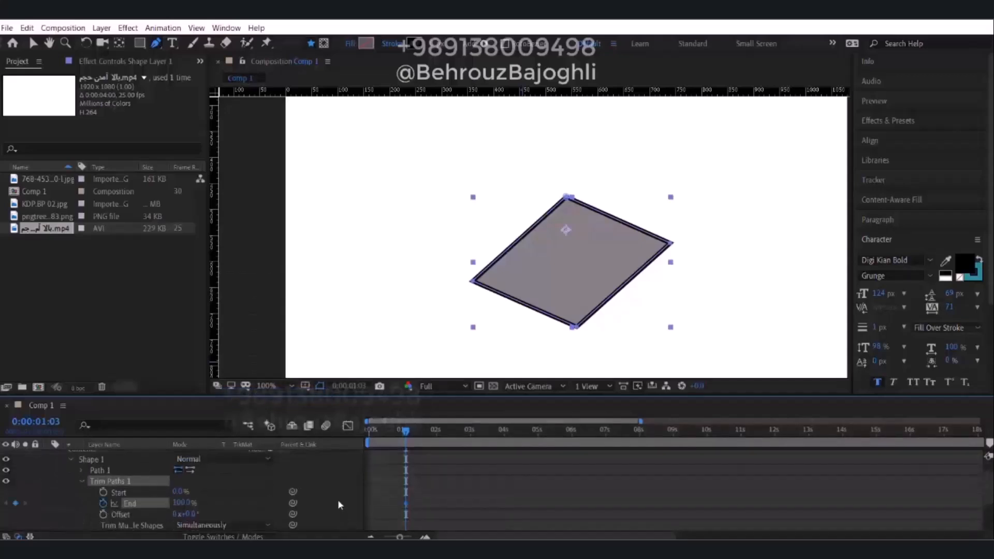
pyautogui.press('u')
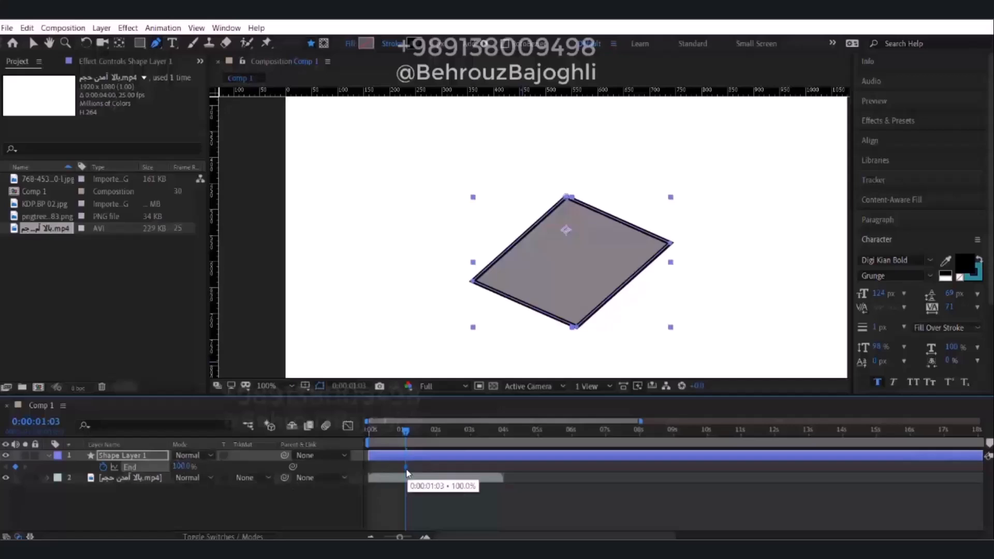
# Keyframe the Trim Paths End at 0% at 0:00:00:19 so the outline draws itself on.
pyautogui.moveTo(406, 431); pyautogui.dragTo(390, 431)
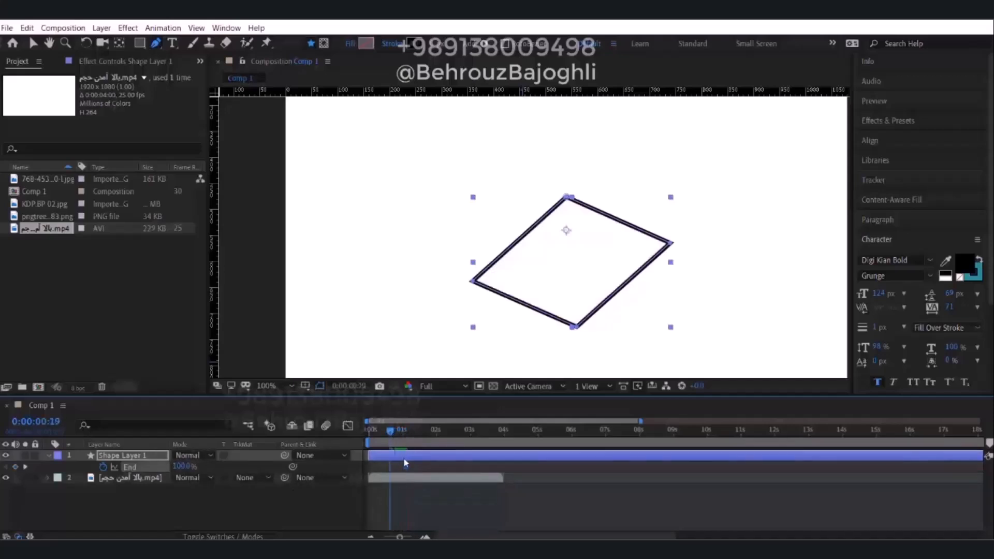
pyautogui.moveTo(179, 467); pyautogui.dragTo(102, 467)
pyautogui.click(432, 501)
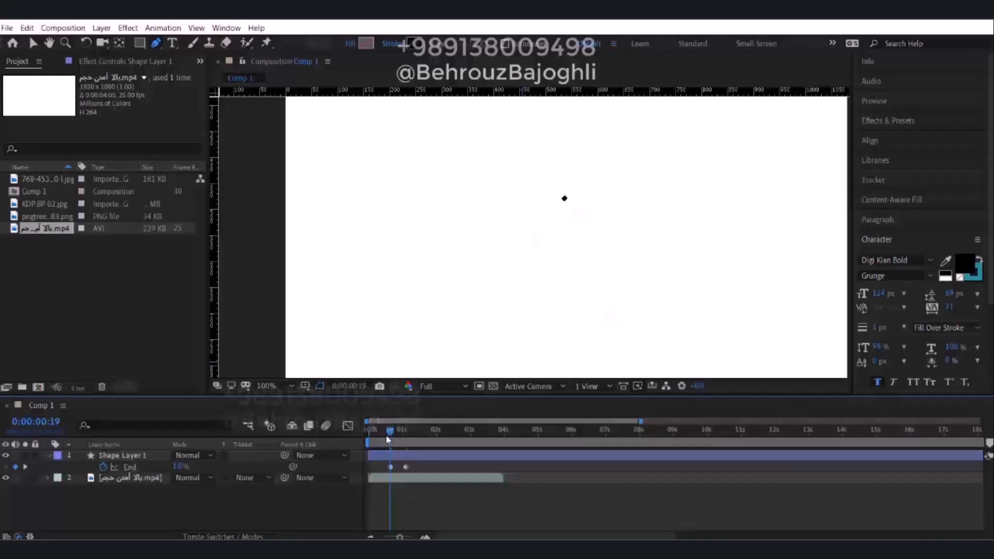
pyautogui.moveTo(180, 467); pyautogui.dragTo(174, 467)
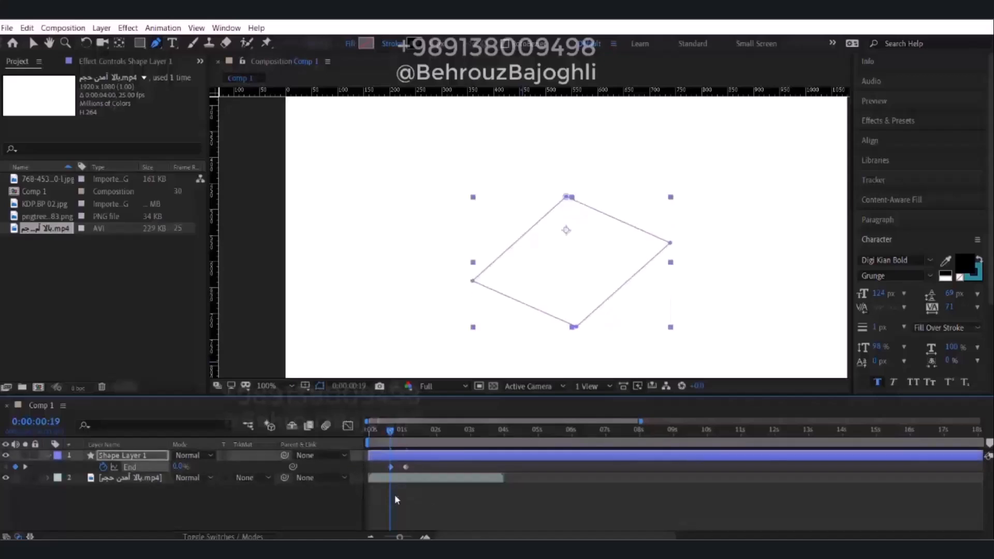
# Reorder the layers so the outline shape layer sits beneath the video layer.
pyautogui.click(405, 470)
pyautogui.scroll(-1, 452, 299)
pyautogui.moveTo(391, 433)
pyautogui.mouseDown()
pyautogui.moveTo(455, 437)
pyautogui.moveTo(382, 435)
pyautogui.moveTo(411, 434)
pyautogui.moveTo(390, 440)
pyautogui.mouseUp()
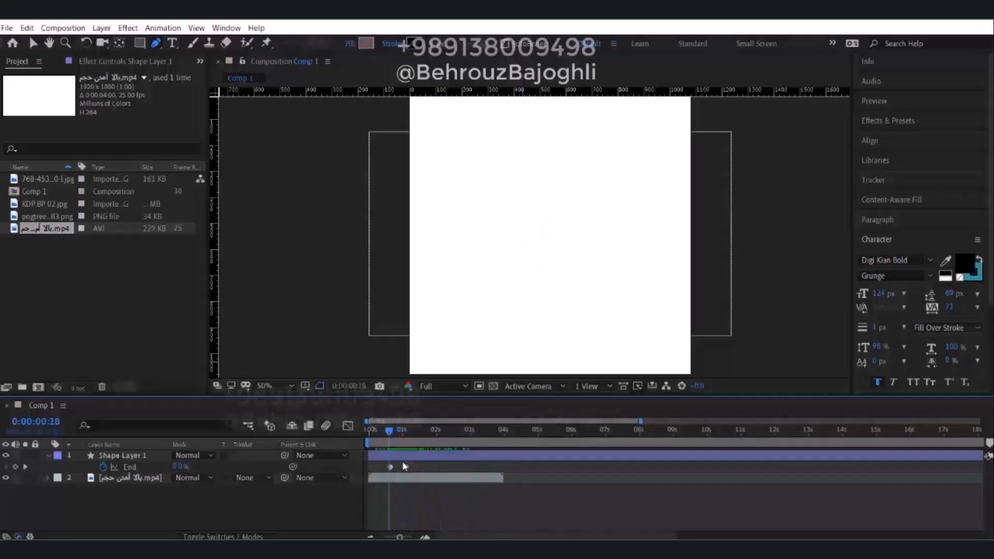
pyautogui.click(182, 467)
pyautogui.moveTo(129, 460); pyautogui.dragTo(155, 490)
pyautogui.click(421, 483)
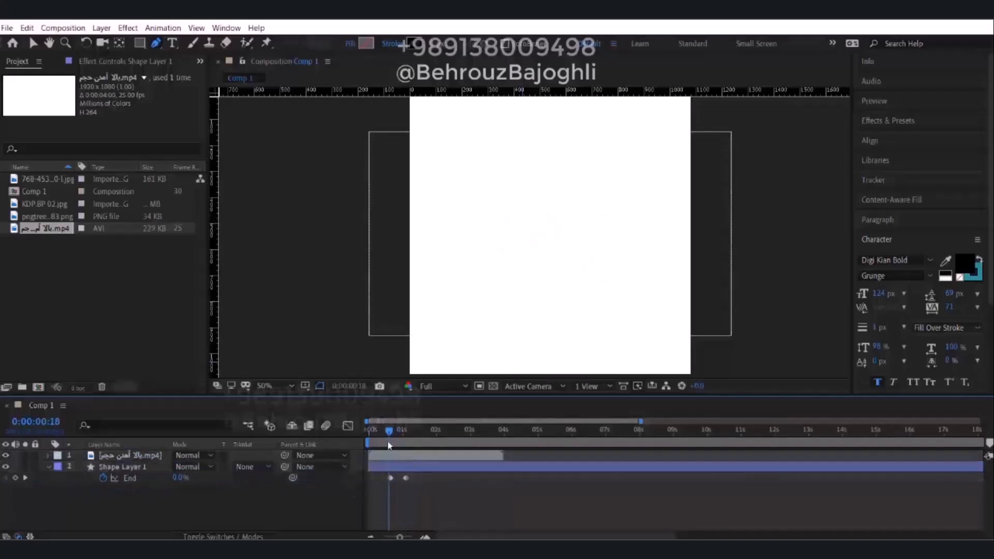
# Trim the start of the video layer to 0:00:01:03 so the outline shows before the slab.
pyautogui.moveTo(390, 435); pyautogui.dragTo(407, 435)
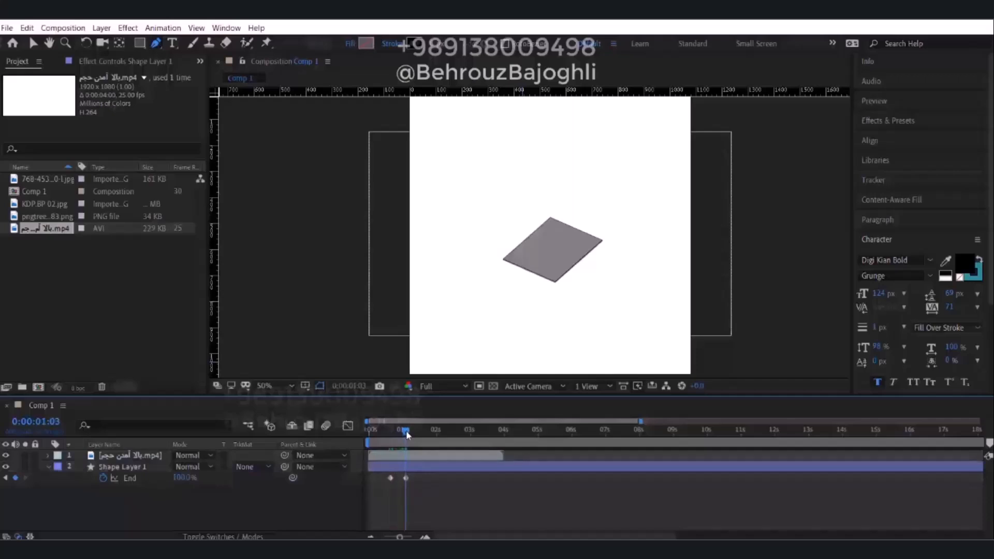
pyautogui.click(399, 457)
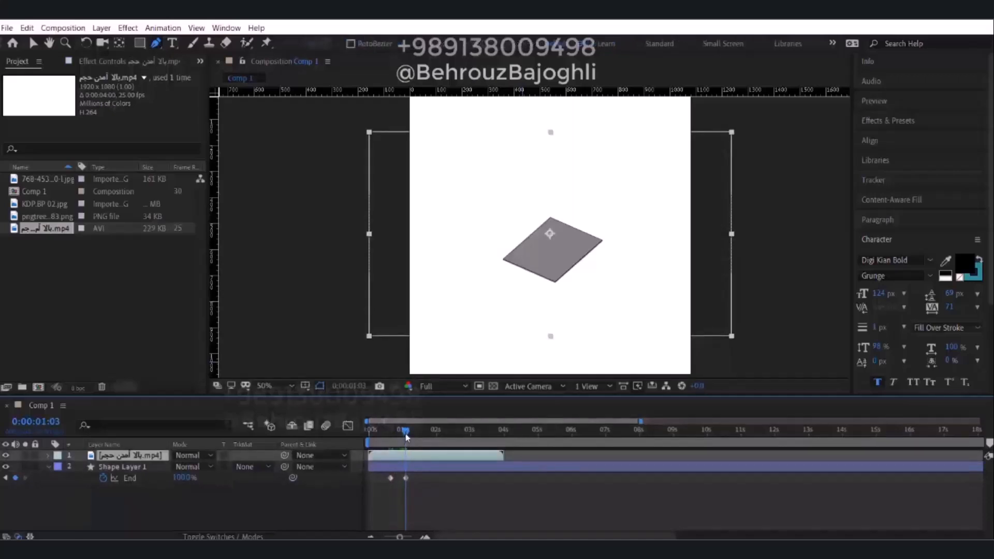
pyautogui.moveTo(406, 436)
pyautogui.mouseDown()
pyautogui.moveTo(403, 456)
pyautogui.moveTo(399, 433)
pyautogui.moveTo(387, 433)
pyautogui.moveTo(456, 438)
pyautogui.moveTo(387, 439)
pyautogui.moveTo(430, 443)
pyautogui.moveTo(401, 447)
pyautogui.mouseUp()
pyautogui.click(421, 483)
pyautogui.keyDown('alt'); pyautogui.scroll(3, 399, 484); pyautogui.keyUp('alt')
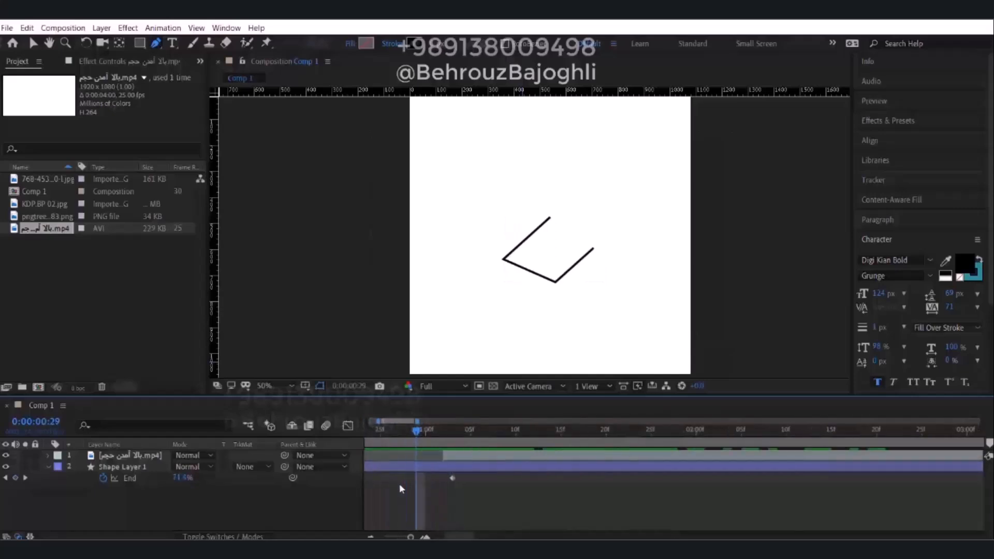
pyautogui.moveTo(417, 433)
pyautogui.mouseDown()
pyautogui.moveTo(450, 429)
pyautogui.moveTo(463, 454)
pyautogui.moveTo(435, 430)
pyautogui.moveTo(461, 455)
pyautogui.moveTo(444, 431)
pyautogui.mouseUp()
pyautogui.click(443, 456)
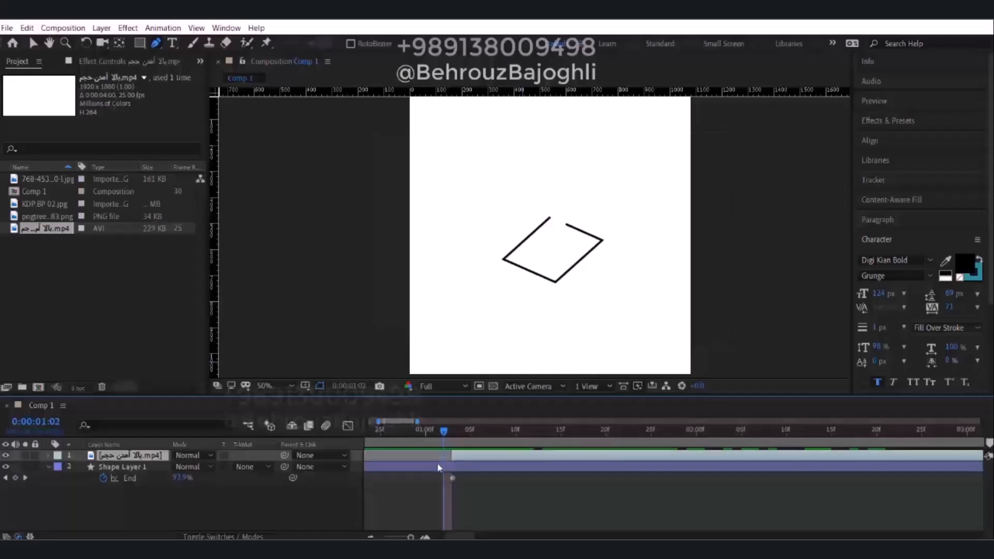
# Reduce the stroke width of the outline shape layer to a thin line.
pyautogui.click(435, 467)
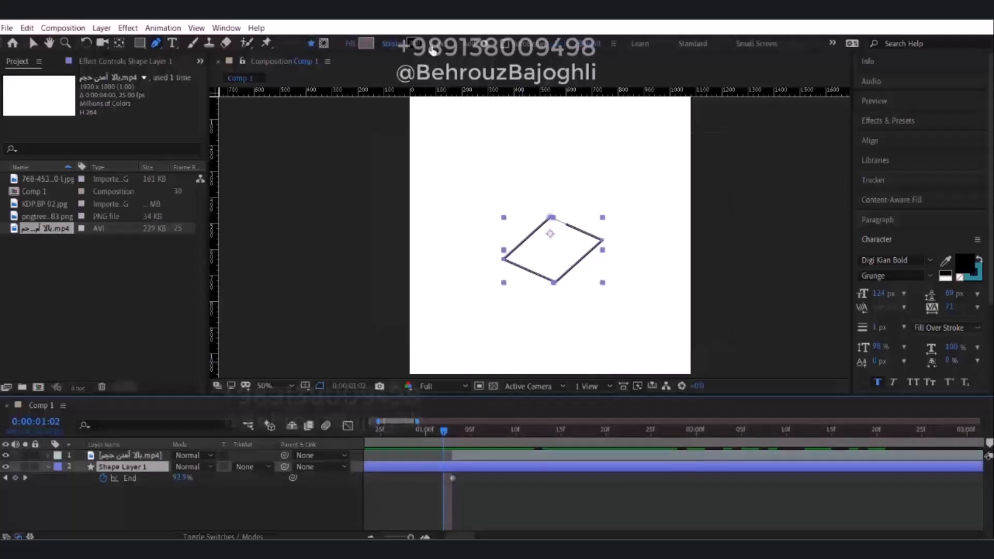
pyautogui.click(439, 45)
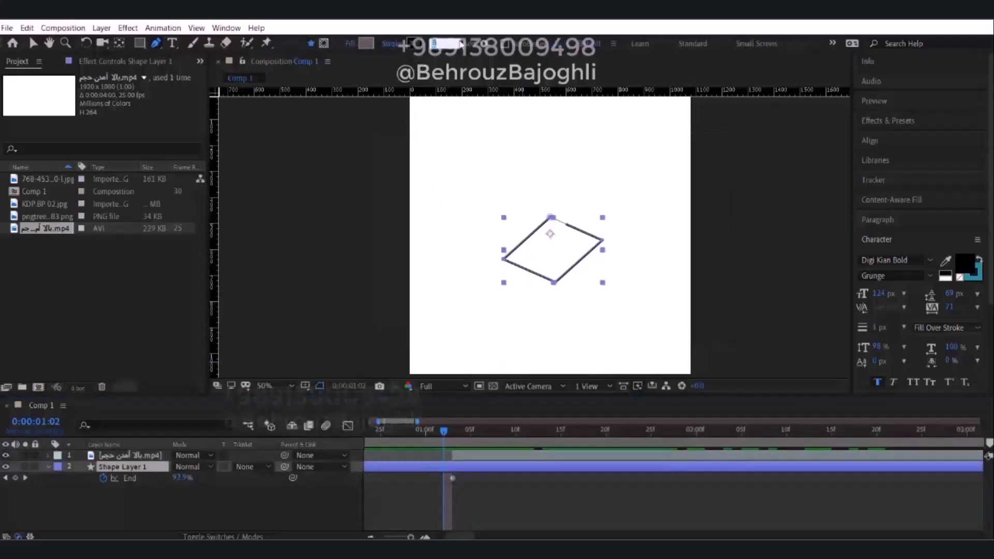
pyautogui.click(564, 512)
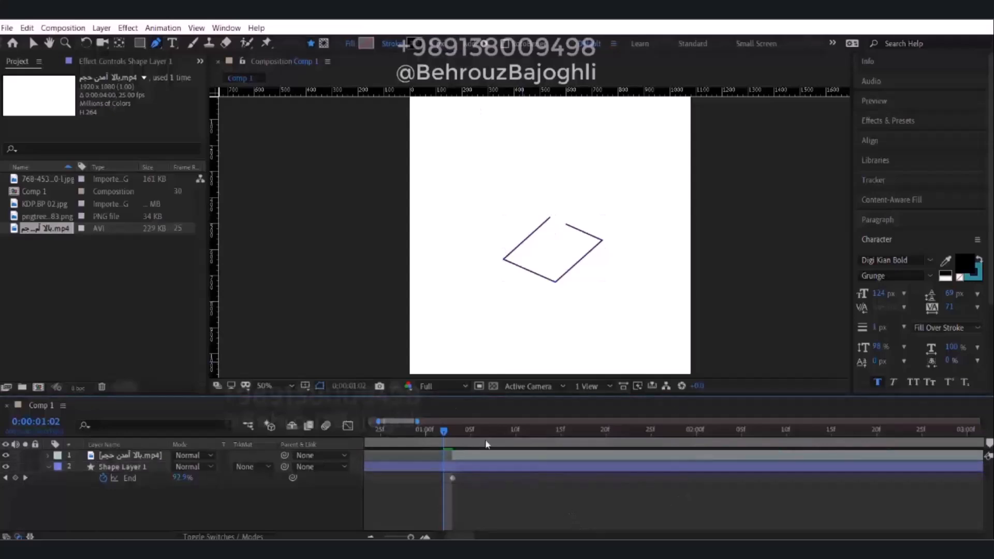
# Trim the start of the video layer to 0:00:01:04, just after the outline's End keyframe.
pyautogui.moveTo(444, 433); pyautogui.dragTo(504, 455)
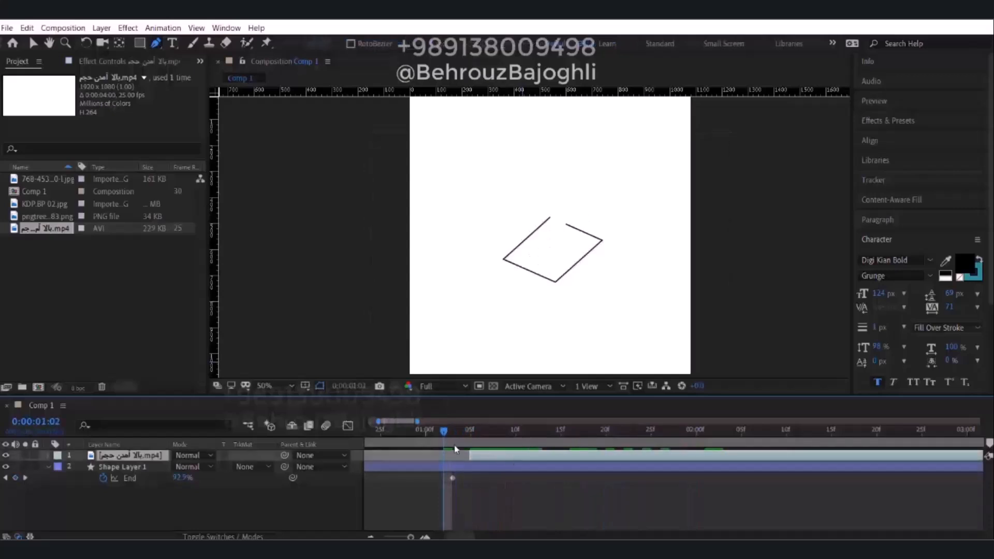
pyautogui.moveTo(446, 430); pyautogui.dragTo(459, 431)
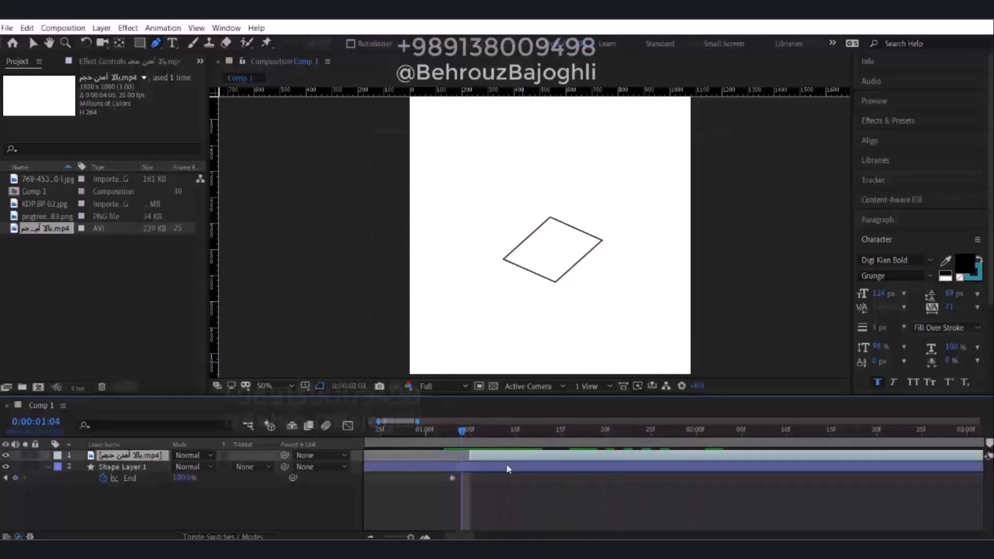
pyautogui.moveTo(504, 458); pyautogui.dragTo(564, 401)
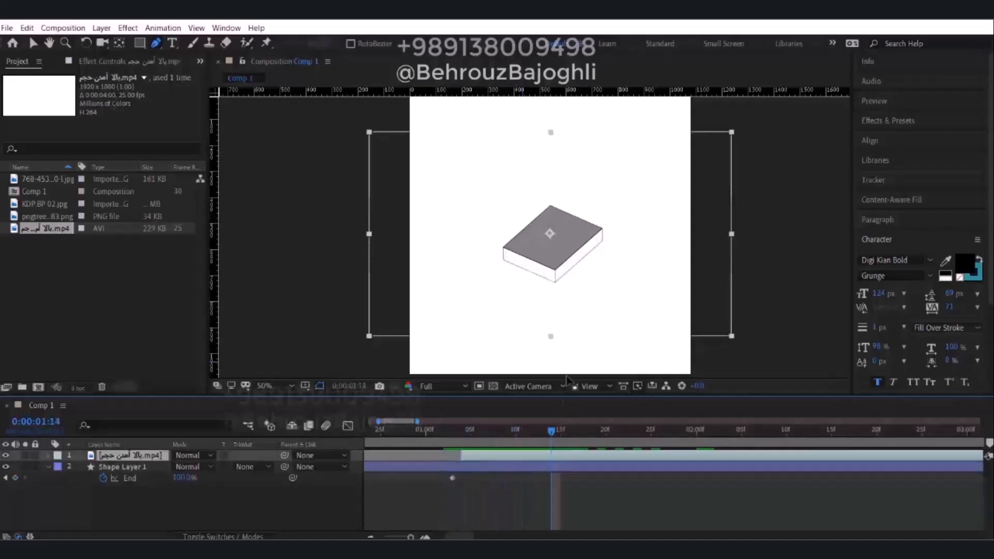
# Play the composition twice from the beginning to examine the transition from outline to rising box.
pyautogui.keyDown('alt'); pyautogui.scroll(-7, 522, 482); pyautogui.keyUp('alt')
pyautogui.moveTo(431, 434); pyautogui.dragTo(368, 445)
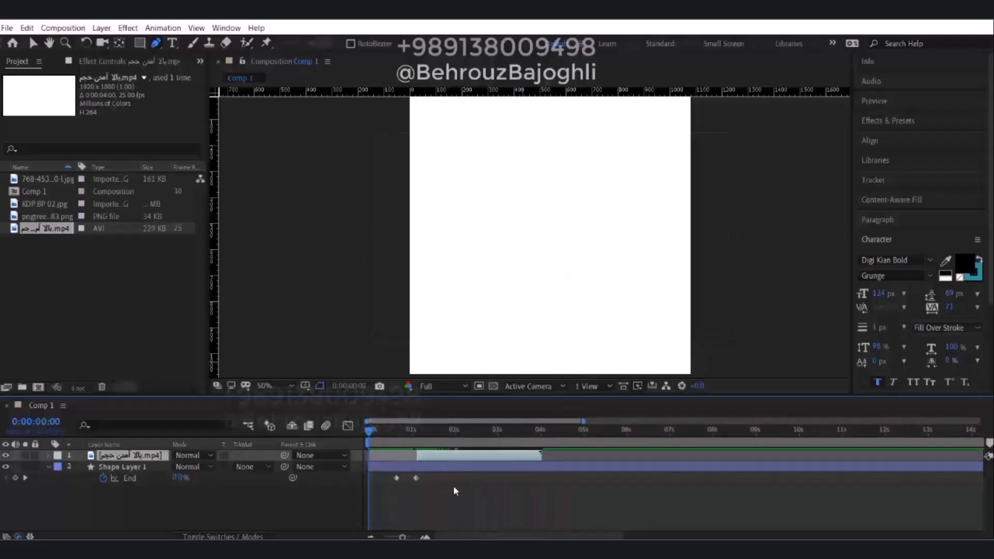
pyautogui.press('space')
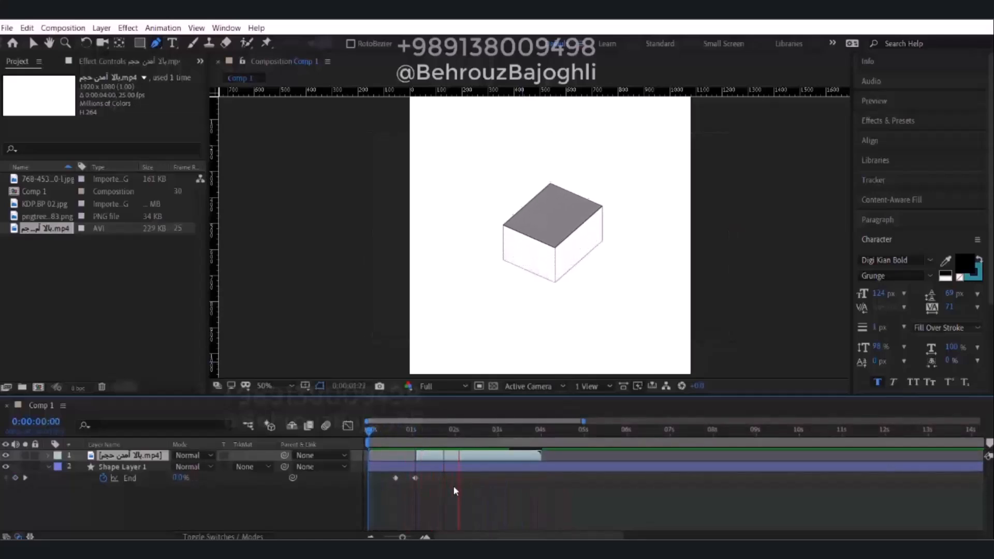
pyautogui.moveTo(501, 430); pyautogui.dragTo(371, 436)
pyautogui.press('space')
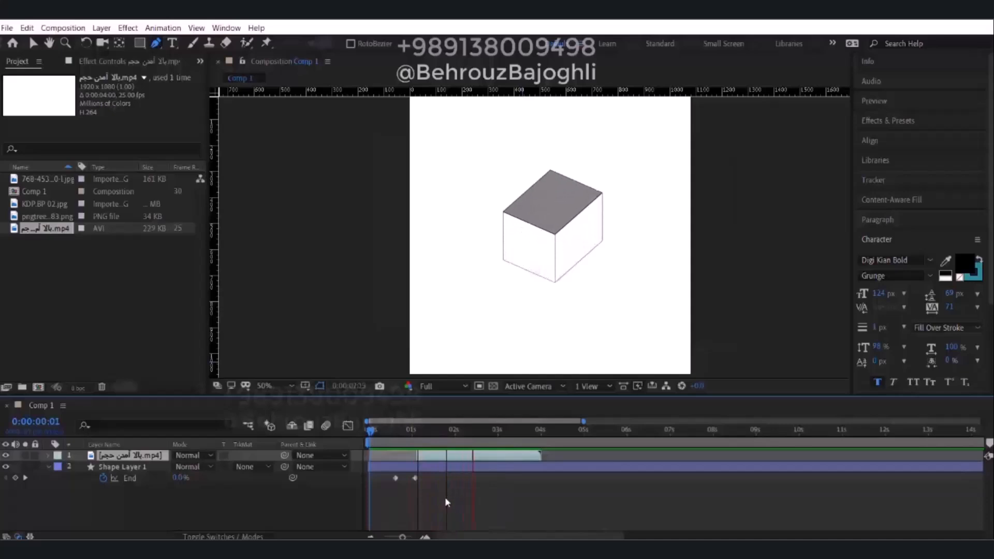
pyautogui.press('space')
# Apply Easy Ease to both Trim Paths End keyframes of the outline.
pyautogui.moveTo(440, 436)
pyautogui.mouseDown()
pyautogui.moveTo(403, 446)
pyautogui.moveTo(415, 447)
pyautogui.mouseUp()
pyautogui.moveTo(427, 492); pyautogui.dragTo(397, 474)
pyautogui.rightClick(418, 480)
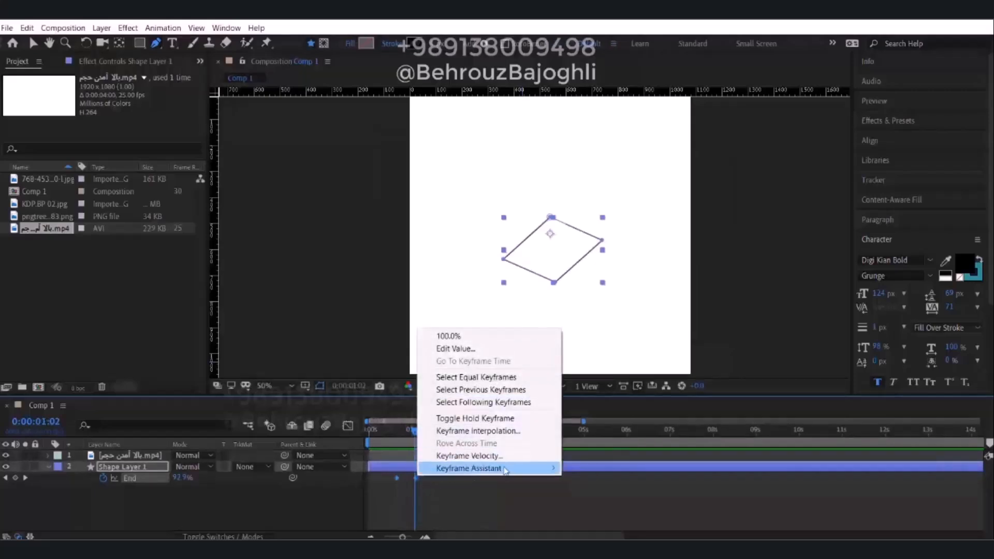
pyautogui.moveTo(518, 468)
pyautogui.click(738, 393)
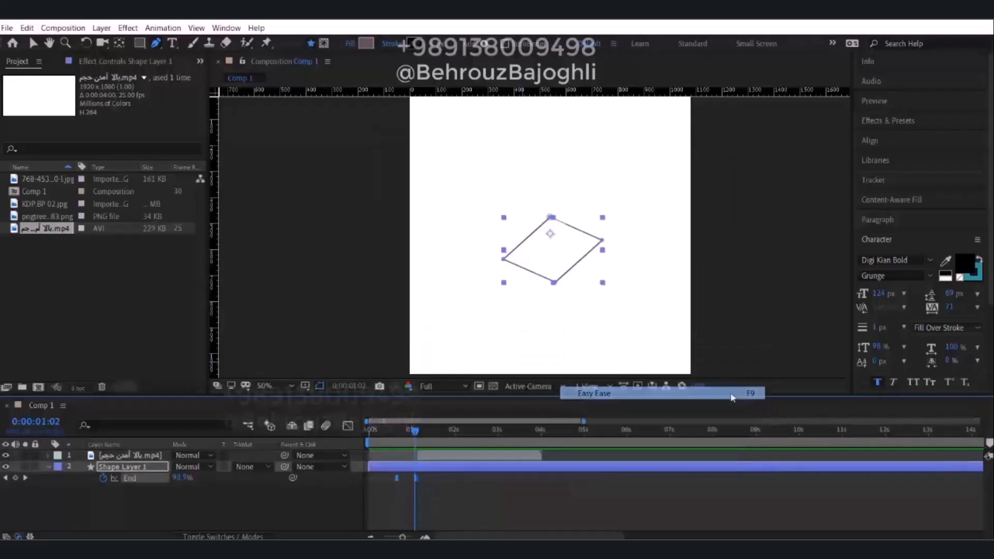
pyautogui.click(498, 504)
# Preview the eased outline, and move its first End keyframe earlier to about a quarter of a second.
pyautogui.click(408, 431)
pyautogui.moveTo(407, 434); pyautogui.dragTo(390, 429)
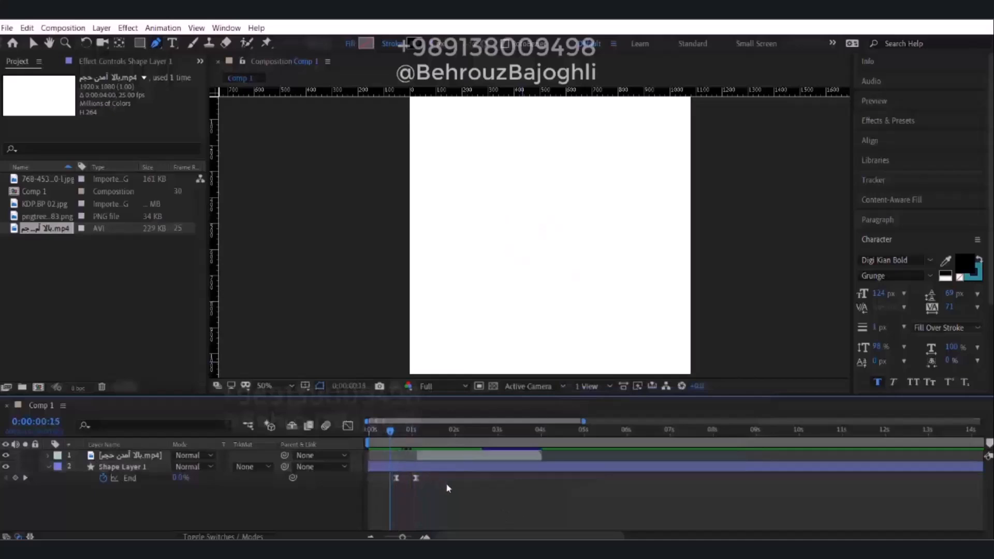
pyautogui.press('space')
pyautogui.click(396, 477)
pyautogui.moveTo(396, 478); pyautogui.dragTo(380, 478)
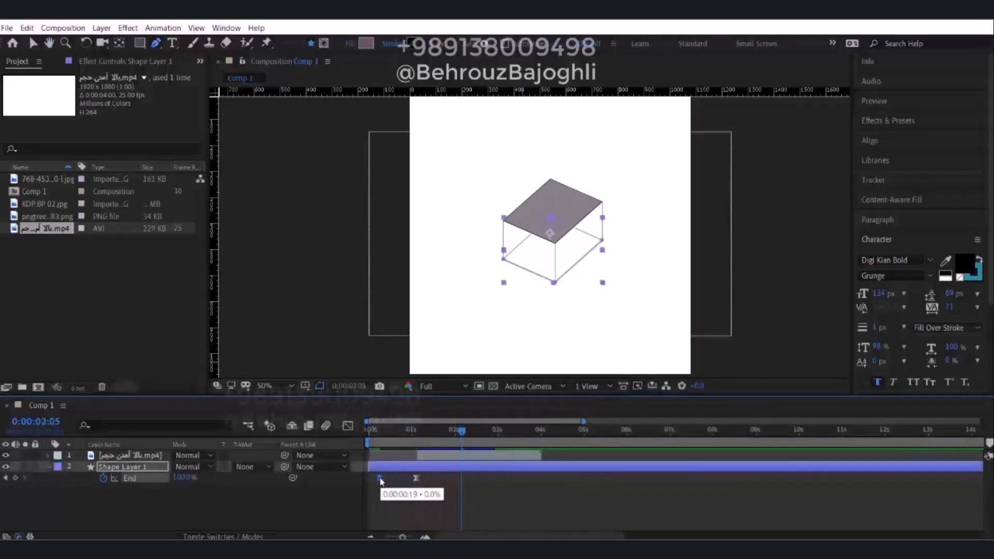
# Play the animation from the start and examine the switch from outline to slab around 0:00:01:03.
pyautogui.moveTo(441, 432); pyautogui.dragTo(366, 447)
pyautogui.press('space')
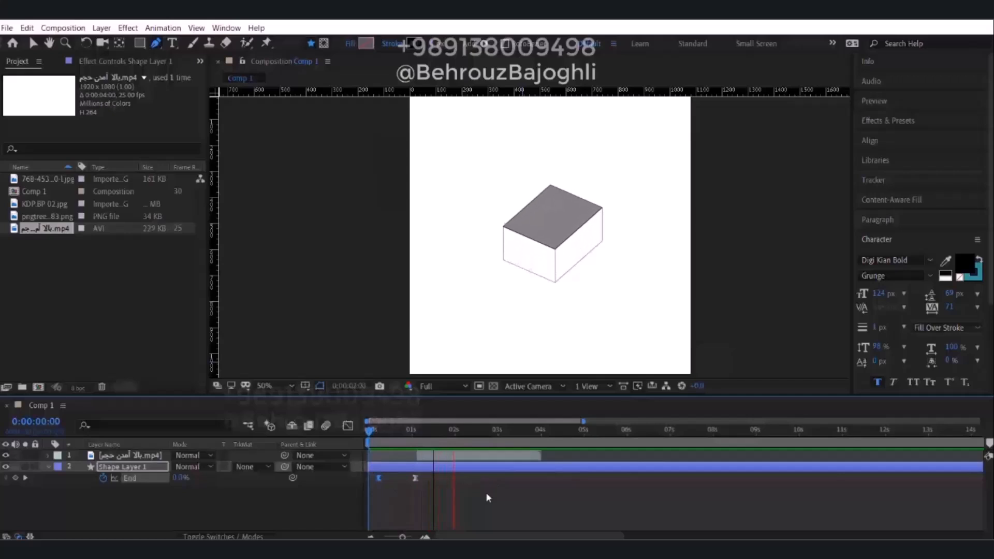
pyautogui.press('space')
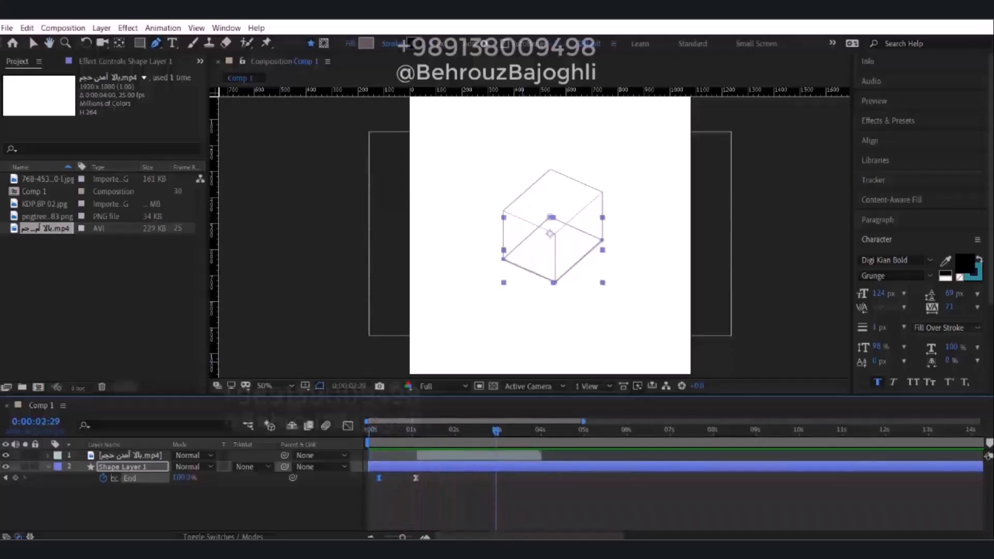
pyautogui.moveTo(497, 441)
pyautogui.mouseDown()
pyautogui.moveTo(379, 443)
pyautogui.moveTo(416, 449)
pyautogui.mouseUp()
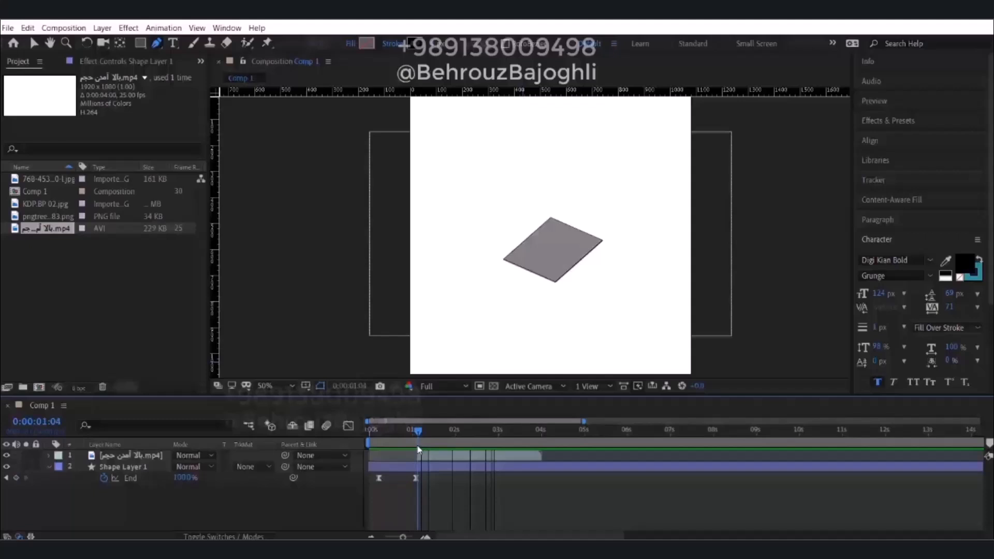
pyautogui.moveTo(418, 450)
pyautogui.mouseDown()
pyautogui.moveTo(433, 448)
pyautogui.moveTo(416, 450)
pyautogui.mouseUp()
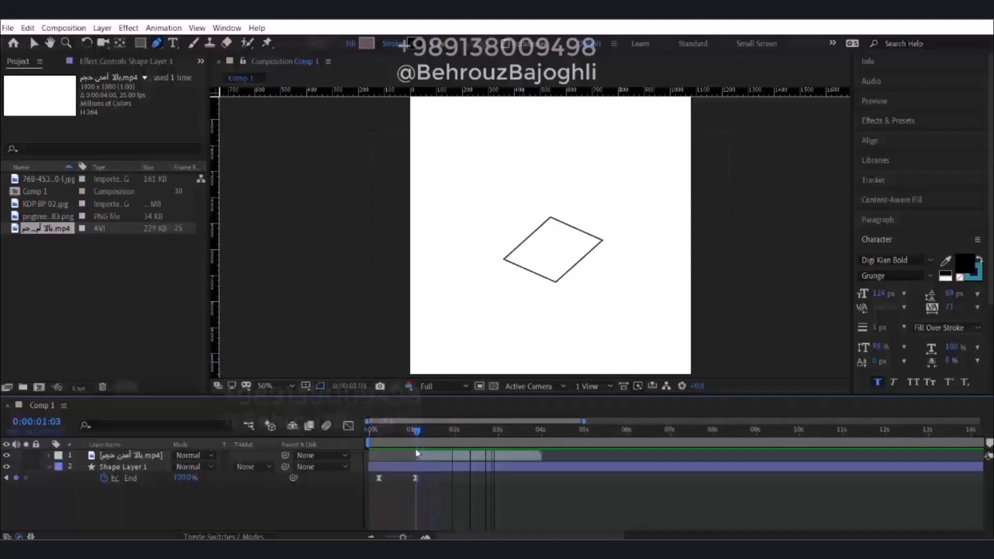
# Trim the end of Shape Layer 1 to 0:00:01:03, where the box video begins.
pyautogui.click(452, 467)
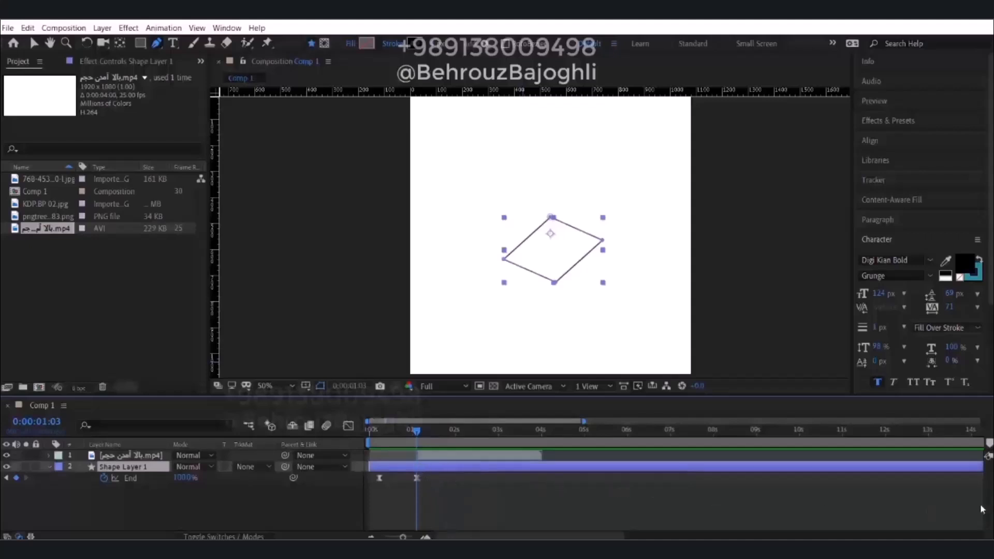
pyautogui.keyDown('alt'); pyautogui.scroll(-5, 813, 510); pyautogui.keyUp('alt')
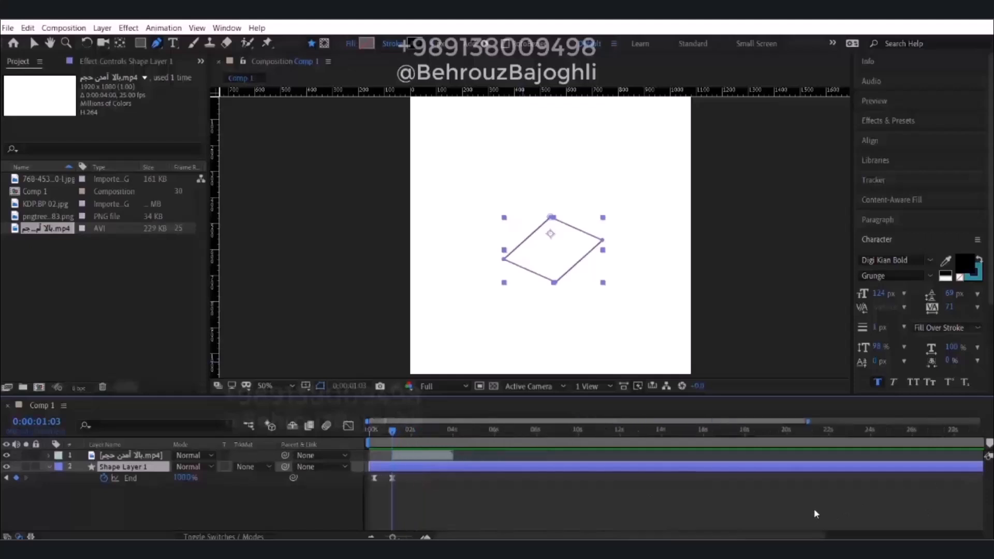
pyautogui.moveTo(979, 467); pyautogui.dragTo(387, 471)
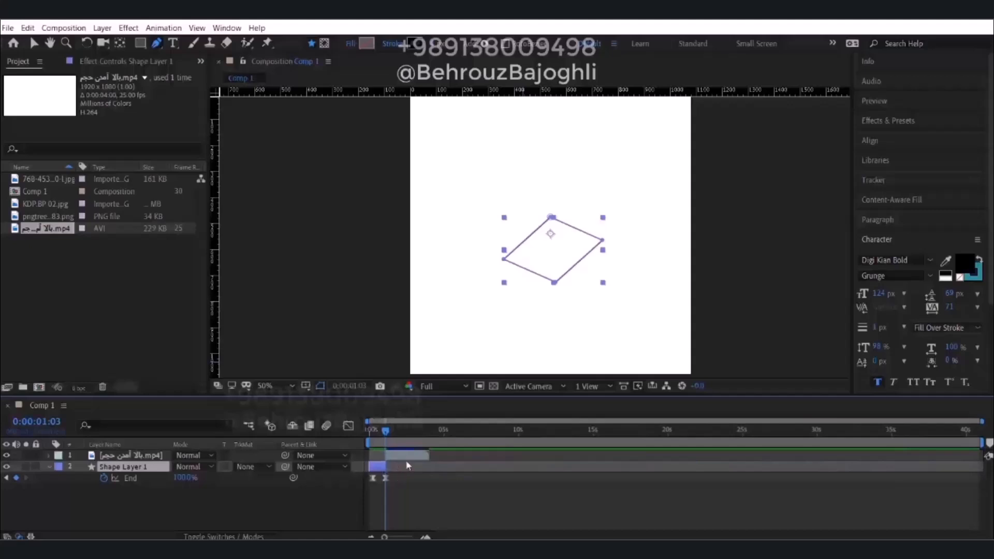
pyautogui.hotkey('ctrl', 'z')
pyautogui.keyDown('alt'); pyautogui.scroll(4, 377, 484); pyautogui.keyUp('alt')
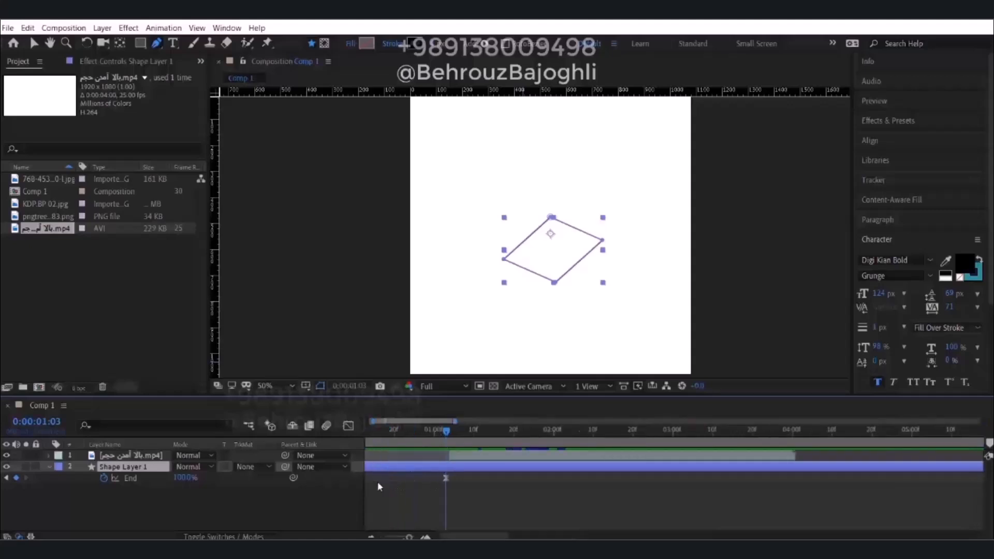
pyautogui.moveTo(477, 484); pyautogui.dragTo(678, 498, button='middle')
pyautogui.keyDown('alt'); pyautogui.scroll(-1, 687, 496); pyautogui.keyUp('alt')
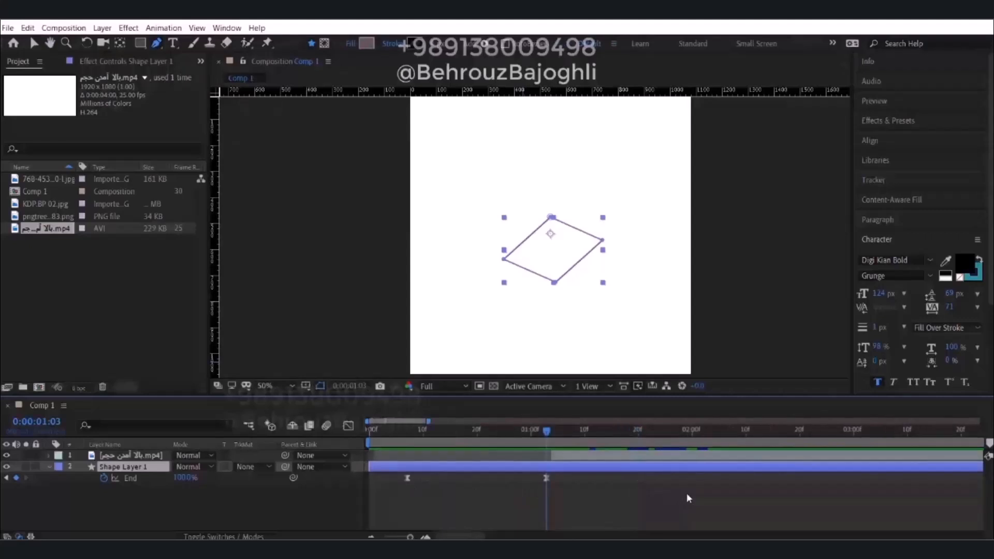
pyautogui.hotkey('alt', ']')
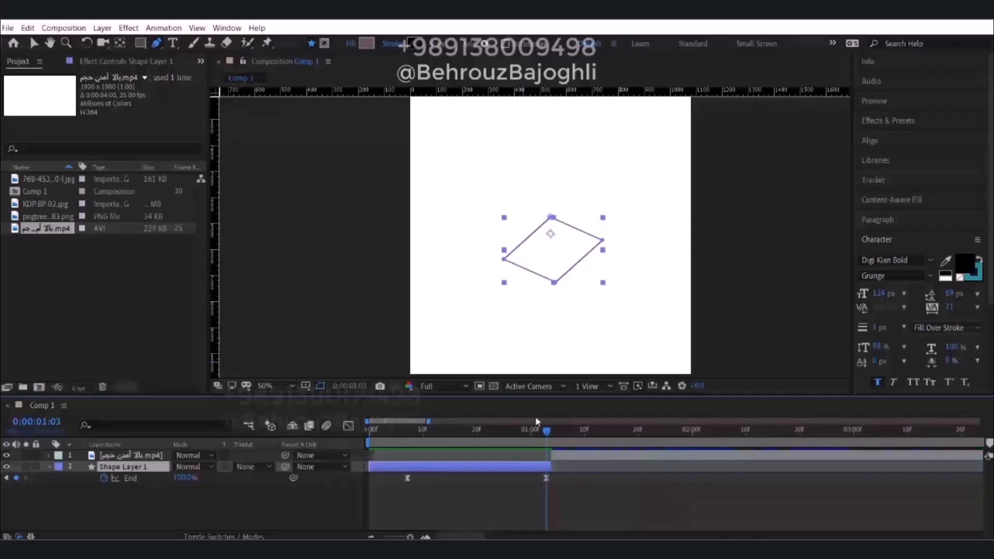
pyautogui.click(572, 484)
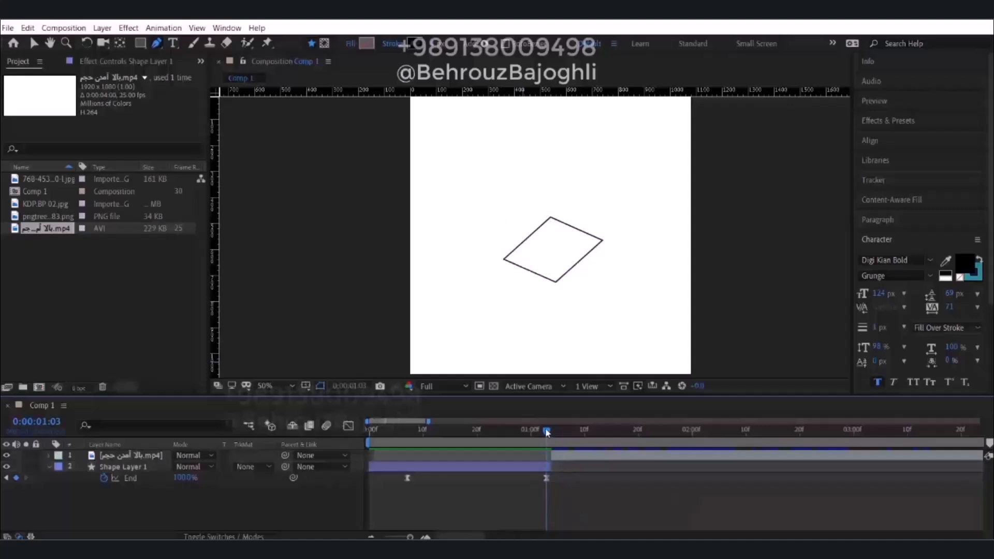
# Scrub through the rising box to 0:00:02:21 and examine the finished box's near upper corner up close.
pyautogui.moveTo(547, 433)
pyautogui.mouseDown()
pyautogui.moveTo(397, 433)
pyautogui.moveTo(629, 434)
pyautogui.mouseUp()
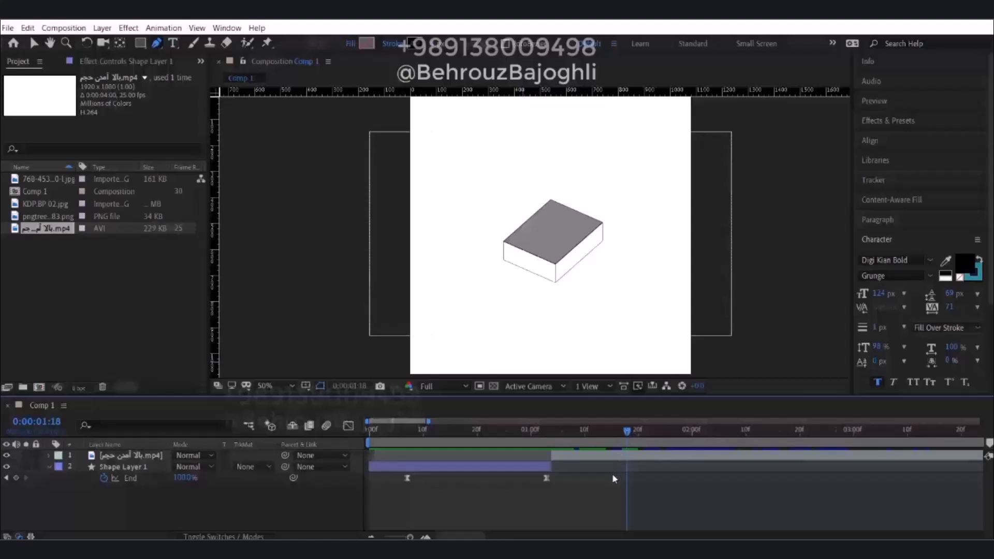
pyautogui.press('-')
pyautogui.press('-')
pyautogui.moveTo(468, 430)
pyautogui.mouseDown()
pyautogui.moveTo(386, 444)
pyautogui.moveTo(433, 455)
pyautogui.moveTo(467, 432)
pyautogui.moveTo(579, 426)
pyautogui.moveTo(380, 443)
pyautogui.moveTo(595, 453)
pyautogui.moveTo(384, 452)
pyautogui.moveTo(409, 430)
pyautogui.moveTo(572, 439)
pyautogui.moveTo(382, 430)
pyautogui.moveTo(556, 435)
pyautogui.moveTo(540, 430)
pyautogui.mouseUp()
pyautogui.scroll(2, 547, 247)
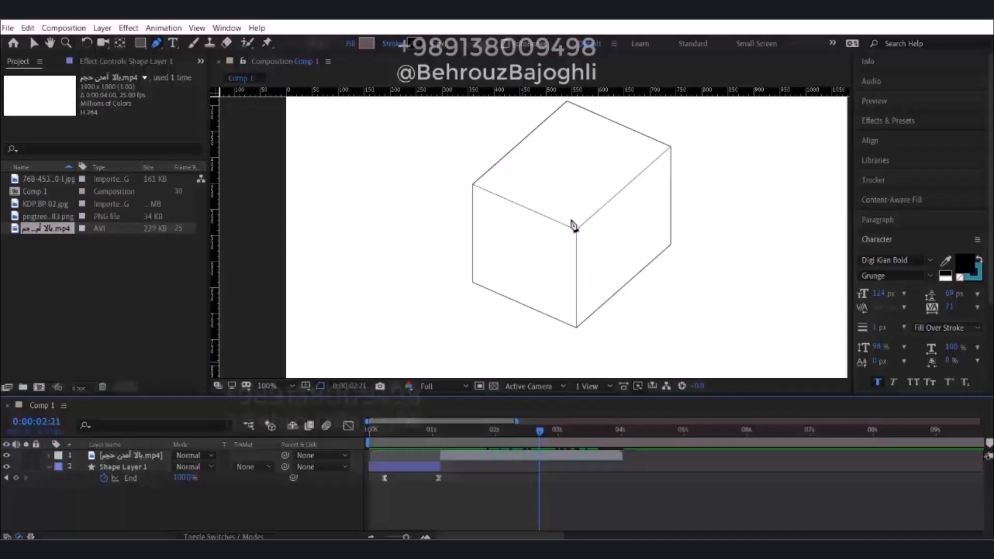
pyautogui.moveTo(542, 441)
pyautogui.mouseDown()
pyautogui.moveTo(441, 438)
pyautogui.moveTo(542, 434)
pyautogui.mouseUp()
pyautogui.press('g')
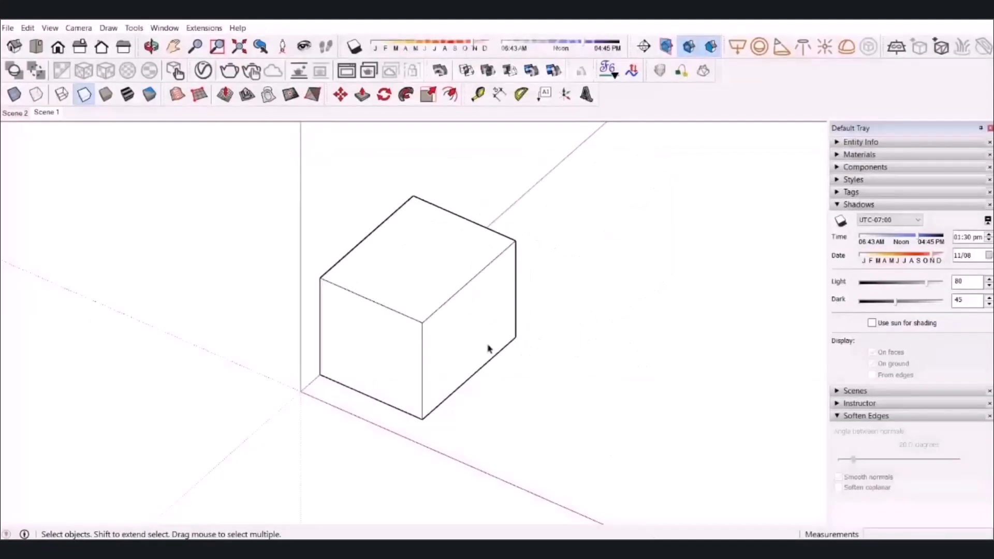
# Switch to SketchUp and, inside the box group, draw two lines marking off the near corner of the top face.
pyautogui.click(435, 282)
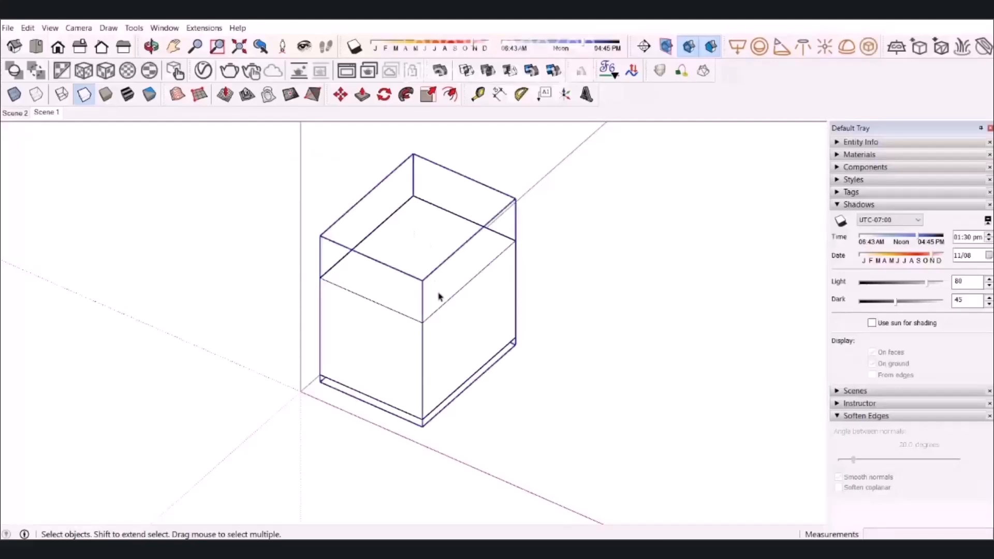
pyautogui.doubleClick(431, 312)
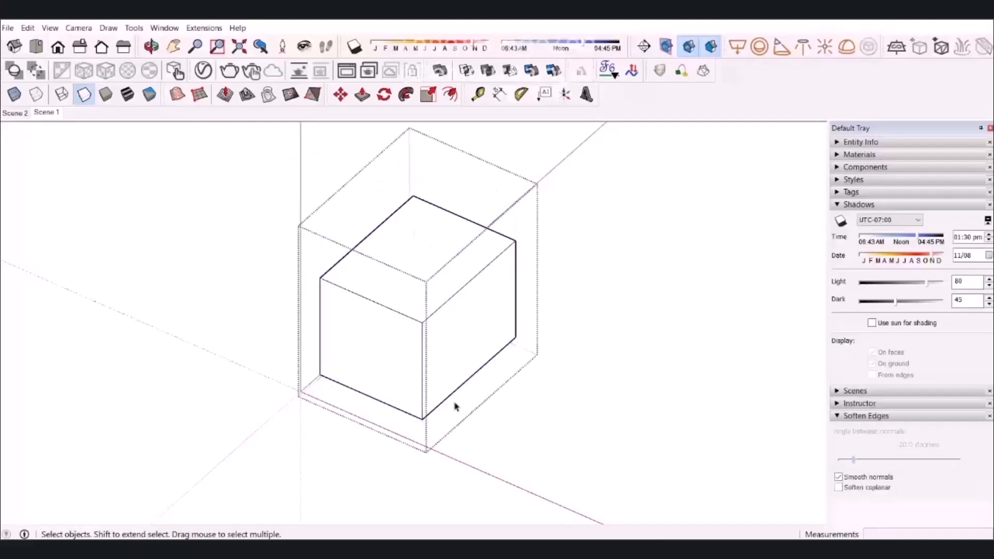
pyautogui.click(427, 316)
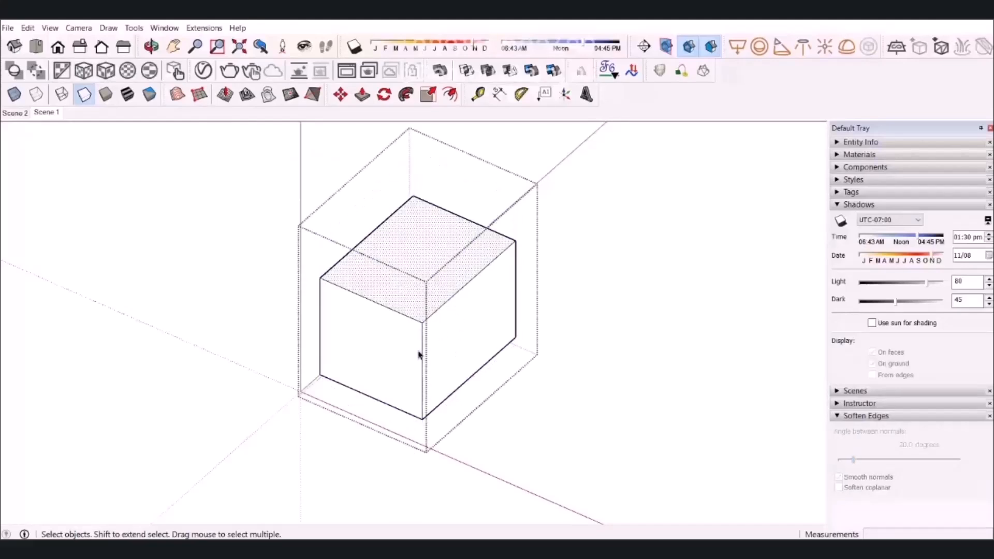
pyautogui.press('l')
pyautogui.click(384, 305)
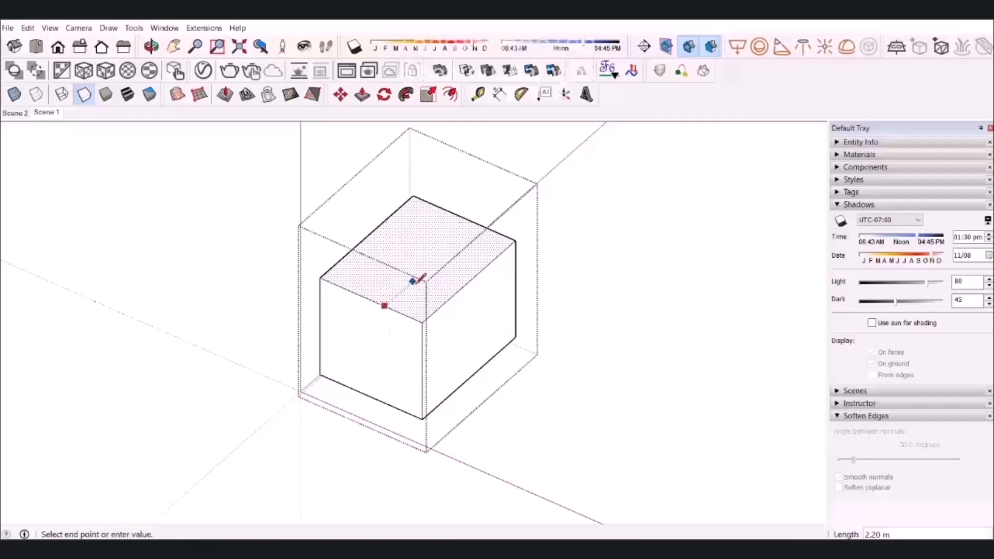
pyautogui.click(420, 276)
pyautogui.click(458, 292)
# Push the marked corner face down about 2.82 m to cut a notch, inspect it, and restore the Scene 1 view.
pyautogui.press('space')
pyautogui.click(433, 302)
pyautogui.press('p')
pyautogui.moveTo(417, 309); pyautogui.dragTo(409, 353)
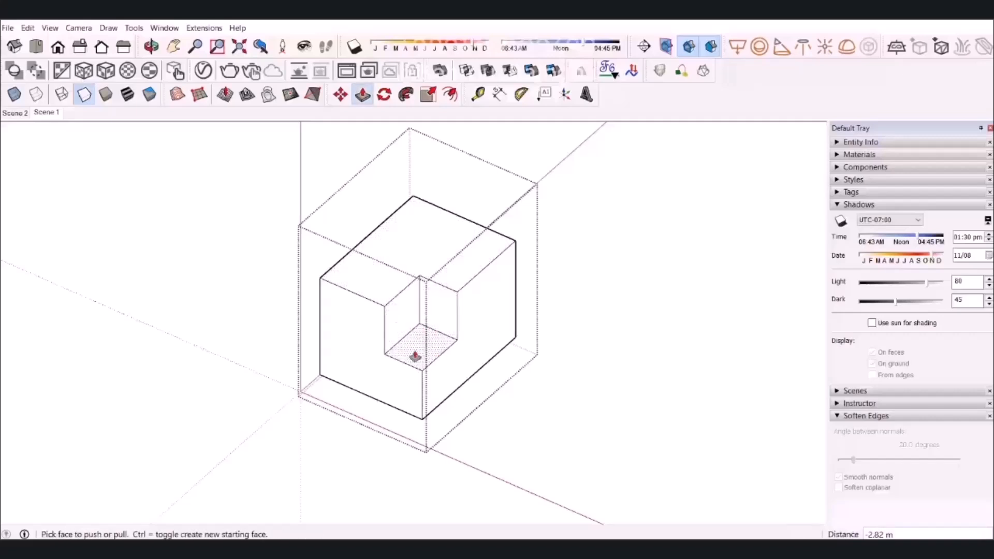
pyautogui.scroll(3, 433, 333)
pyautogui.moveTo(430, 328); pyautogui.dragTo(491, 302, button='middle')
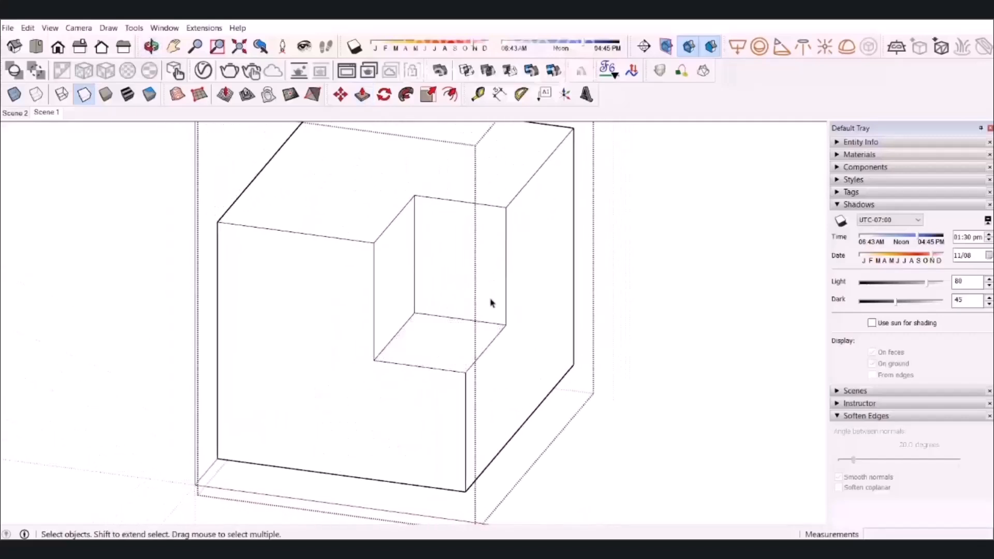
pyautogui.click(52, 113)
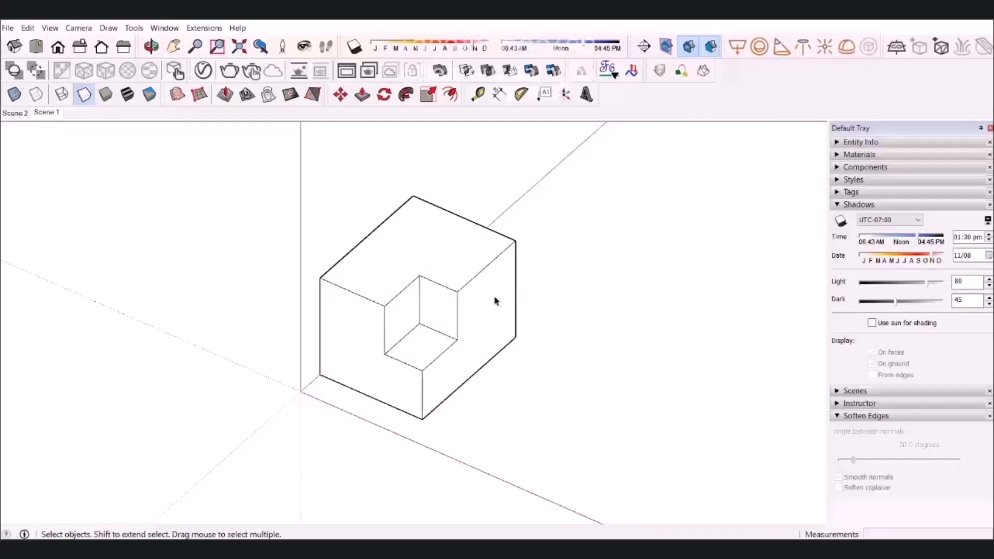
# Make the notch's floor face a group and extrude it up to the box's top so it fills the notch.
pyautogui.doubleClick(447, 321)
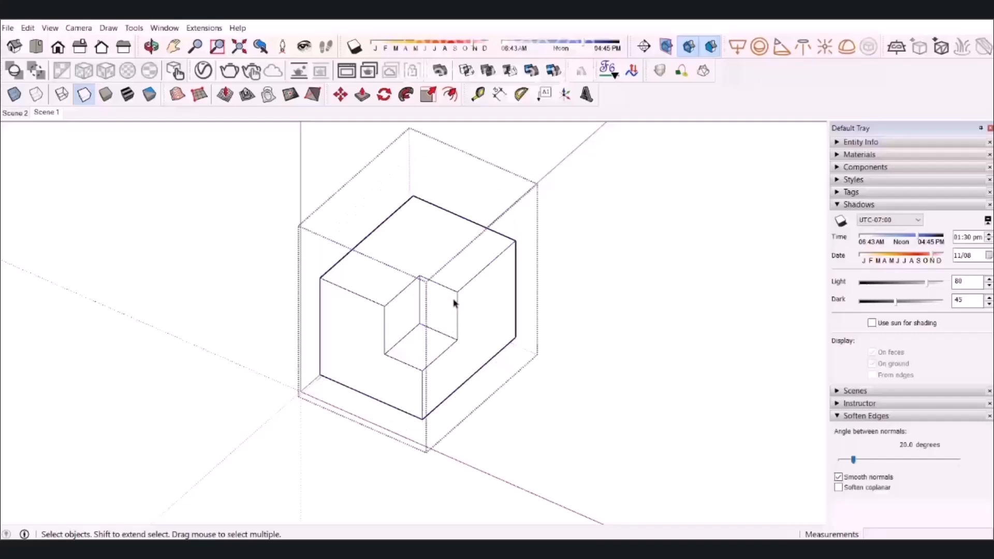
pyautogui.click(419, 348)
pyautogui.rightClick(422, 351)
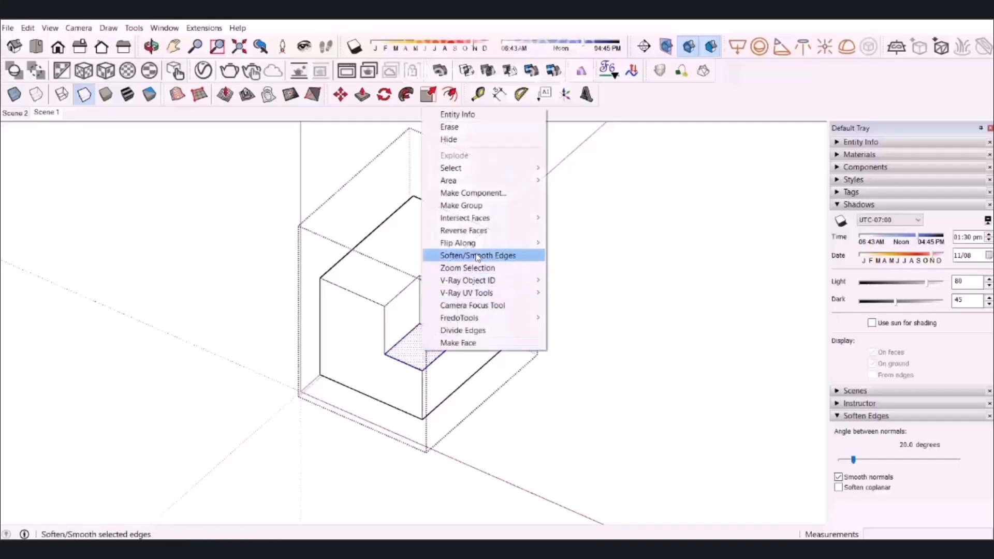
pyautogui.click(482, 206)
pyautogui.doubleClick(433, 348)
pyautogui.press('p')
pyautogui.moveTo(423, 348); pyautogui.dragTo(459, 294)
pyautogui.press('space')
pyautogui.click(488, 366)
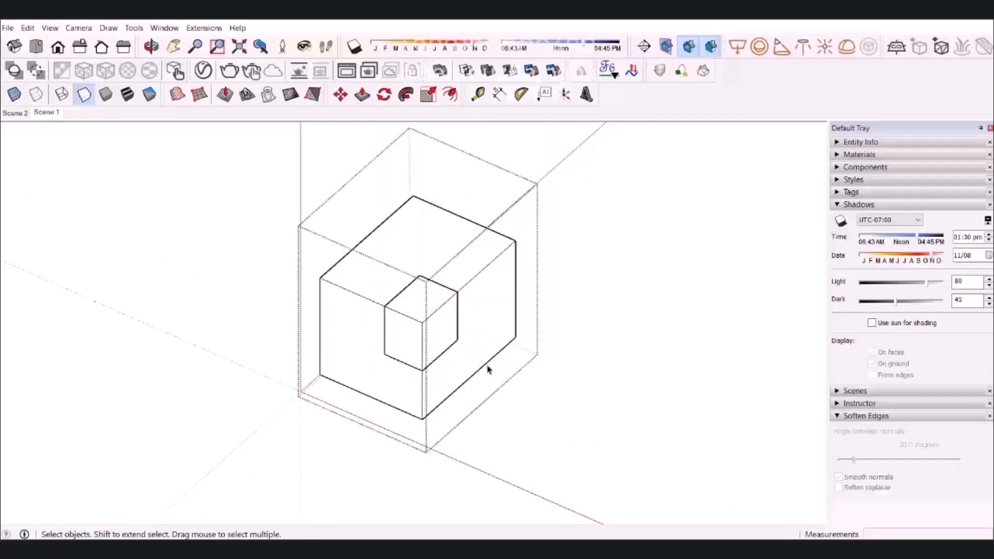
# Open the small corner block's group and place a section plane on its top face with the default name.
pyautogui.doubleClick(419, 286)
pyautogui.click(425, 293)
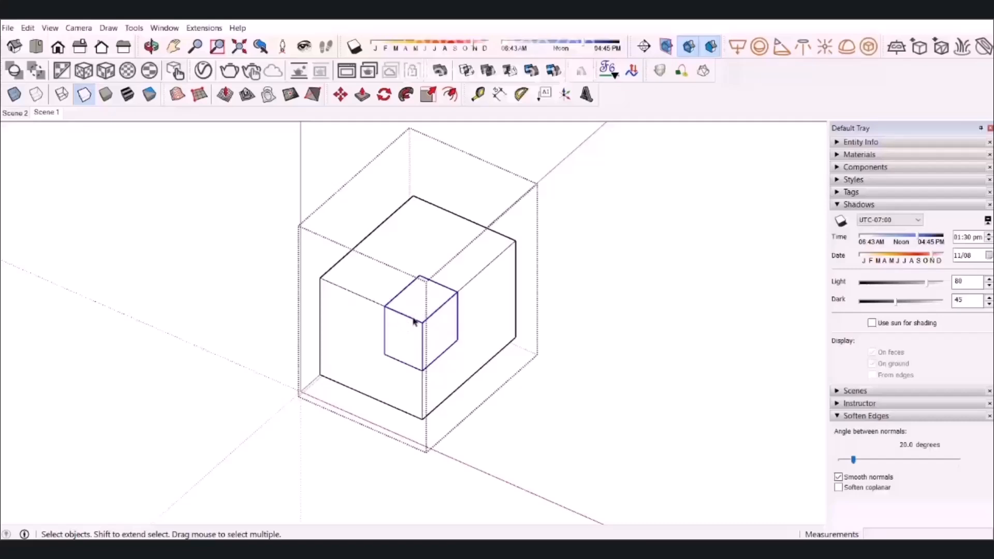
pyautogui.doubleClick(422, 310)
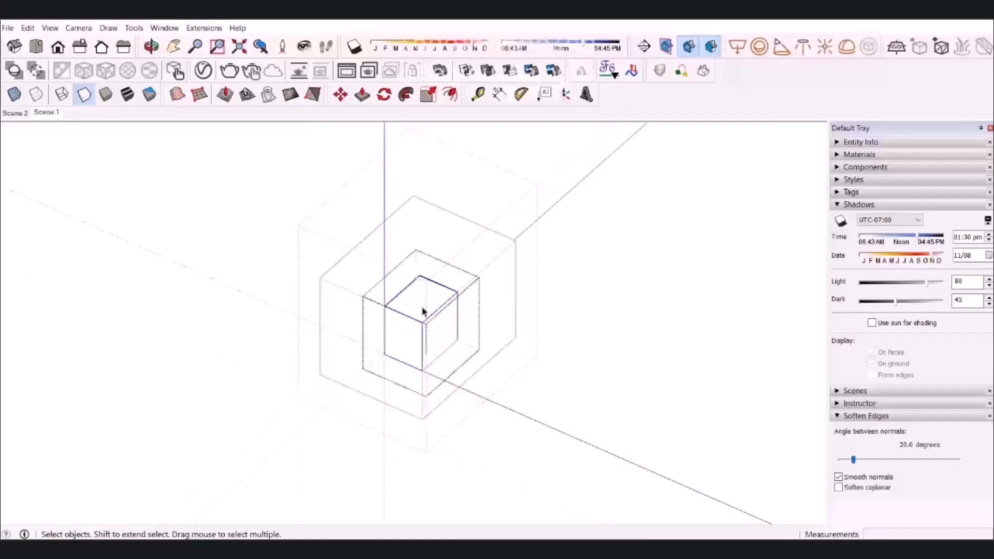
pyautogui.click(645, 47)
pyautogui.click(421, 306)
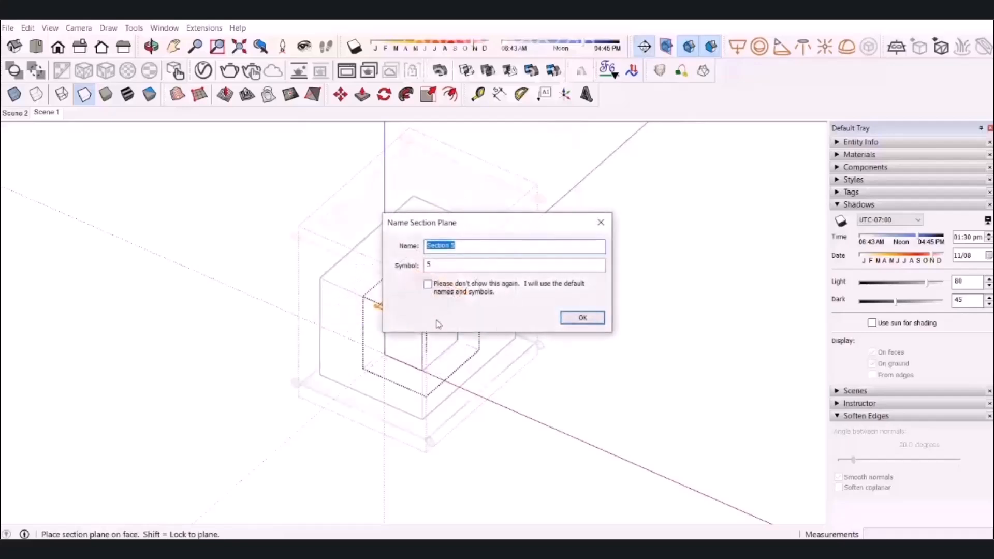
pyautogui.click(581, 318)
# Move the new section plane about 0.86 m up, above the small block.
pyautogui.click(463, 293)
pyautogui.press('m')
pyautogui.click(464, 293)
pyautogui.click(465, 277)
# Add a scene after Scene 1, saving the style changes as a new style, and leave the small block's group.
pyautogui.rightClick(44, 114)
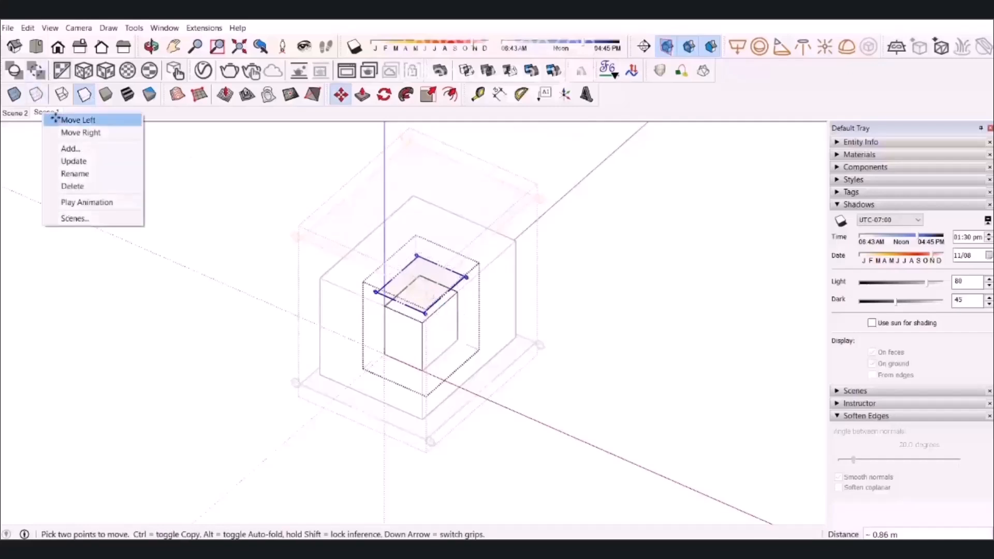
pyautogui.click(95, 148)
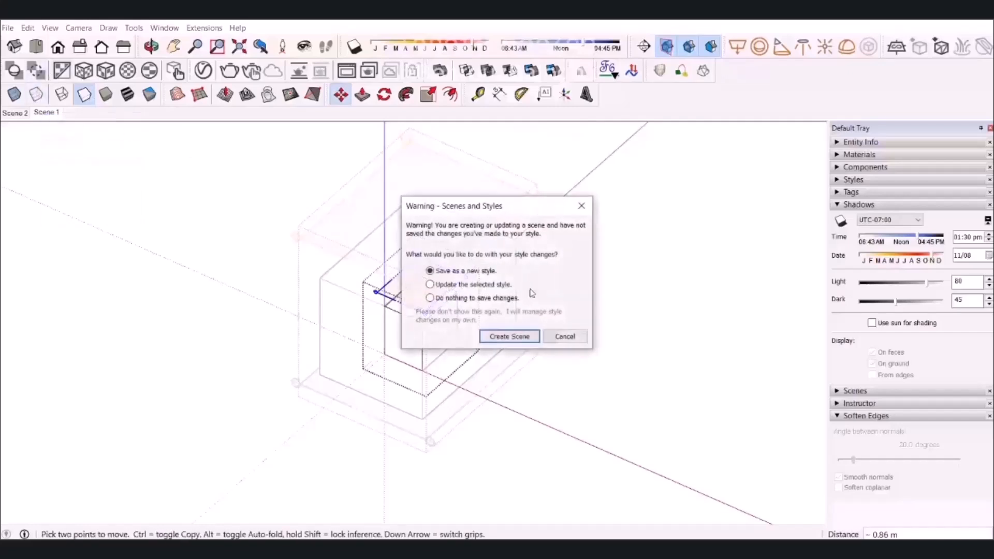
pyautogui.click(513, 336)
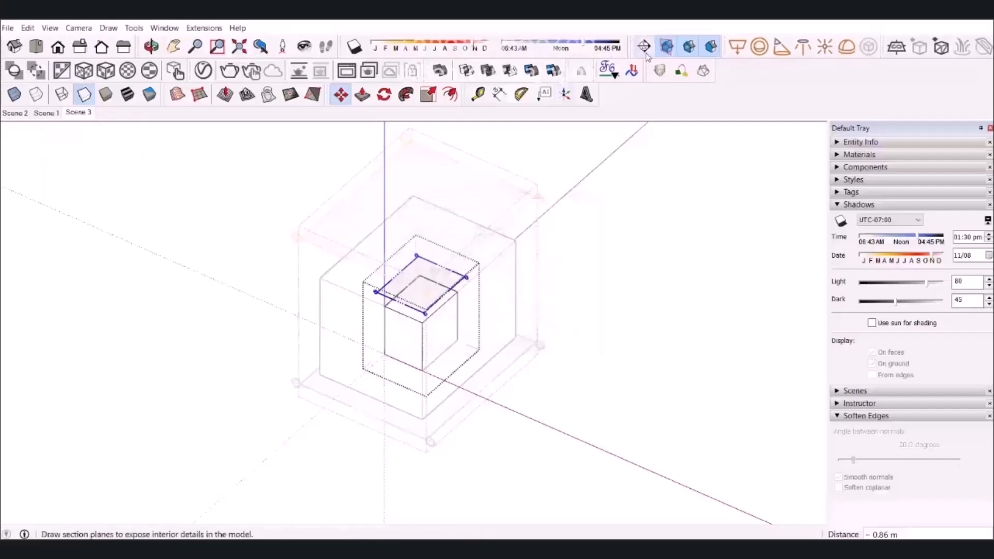
pyautogui.press('space')
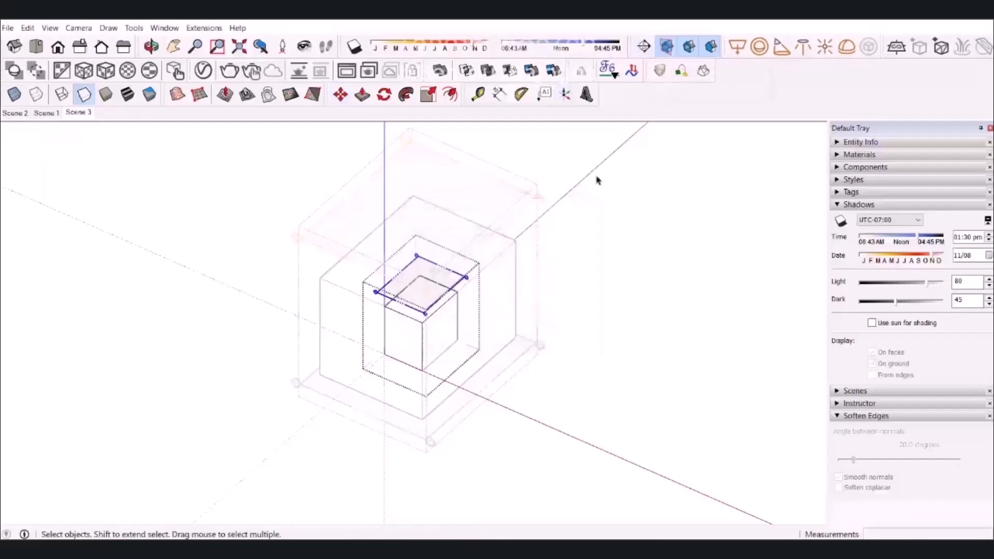
pyautogui.click(586, 244)
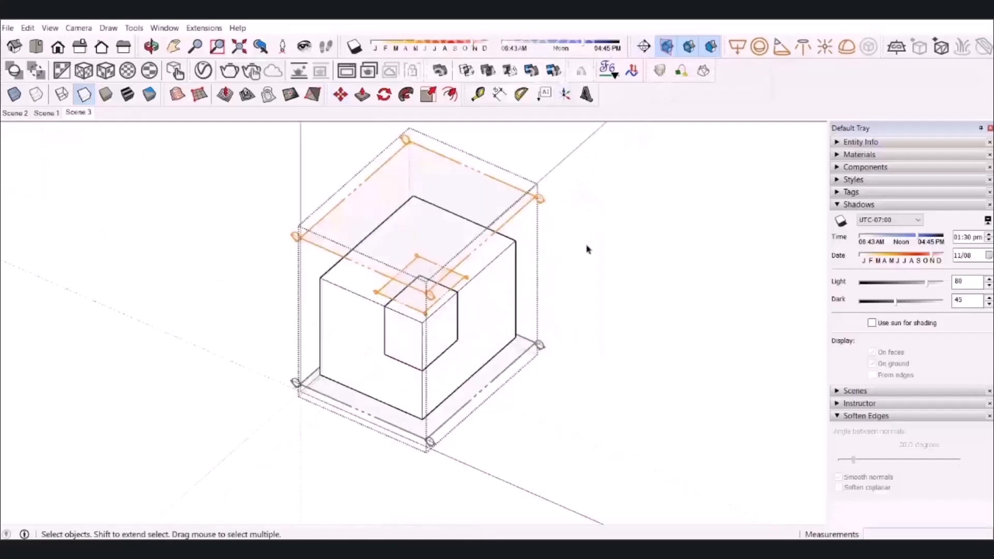
# Reopen the small block's group and place a second section plane on its top face with the default name.
pyautogui.doubleClick(439, 319)
pyautogui.click(436, 324)
pyautogui.click(644, 47)
pyautogui.click(415, 316)
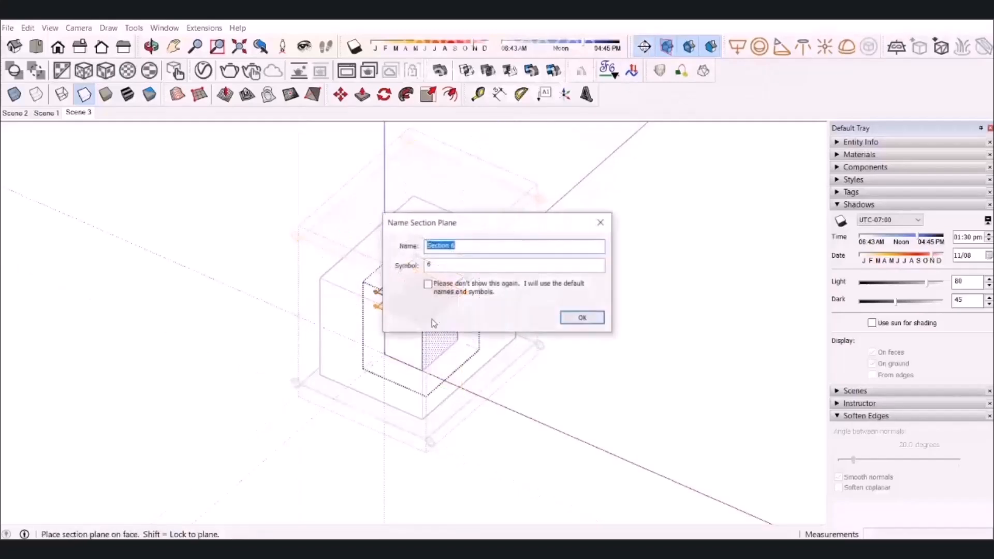
pyautogui.click(577, 315)
# Move the second section plane down to the small block's base.
pyautogui.press('m')
pyautogui.click(459, 293)
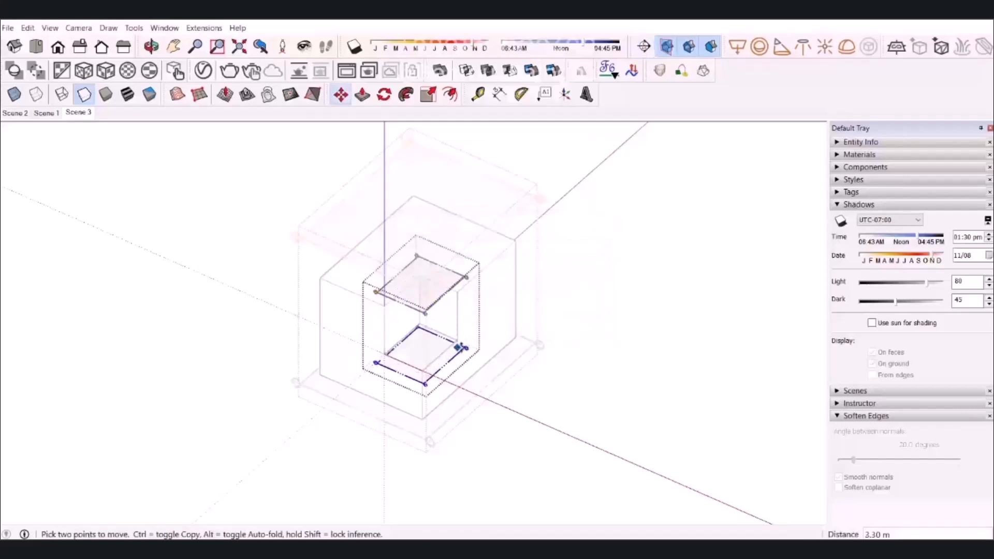
pyautogui.click(461, 346)
pyautogui.press('space')
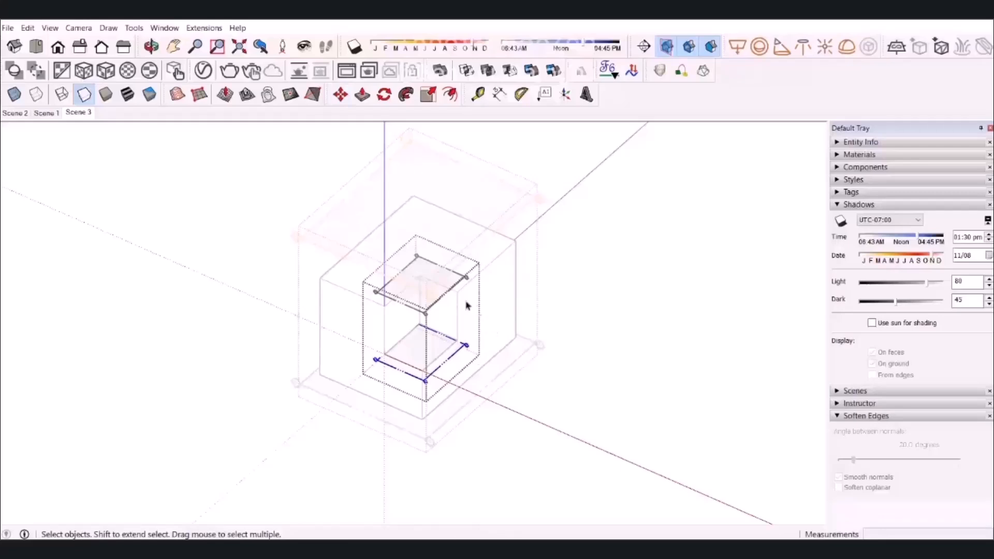
# Add another scene after Scene 3 and preview the section-cut transition between these two scenes.
pyautogui.rightClick(79, 113)
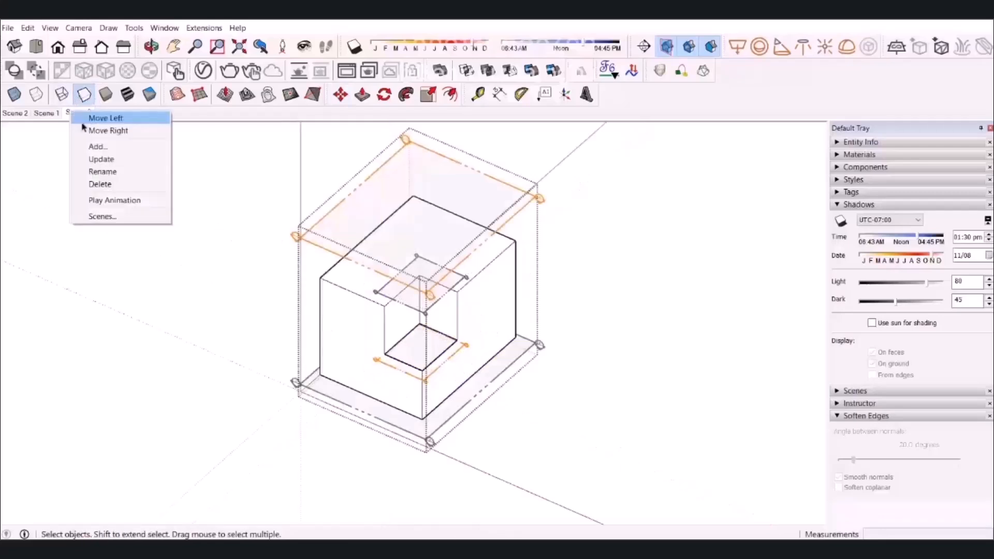
pyautogui.click(104, 148)
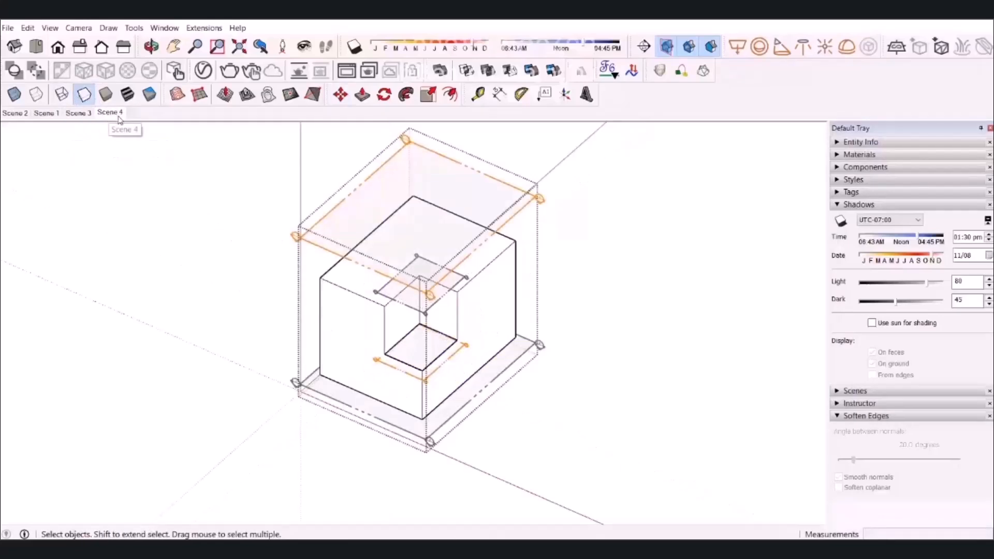
pyautogui.click(81, 114)
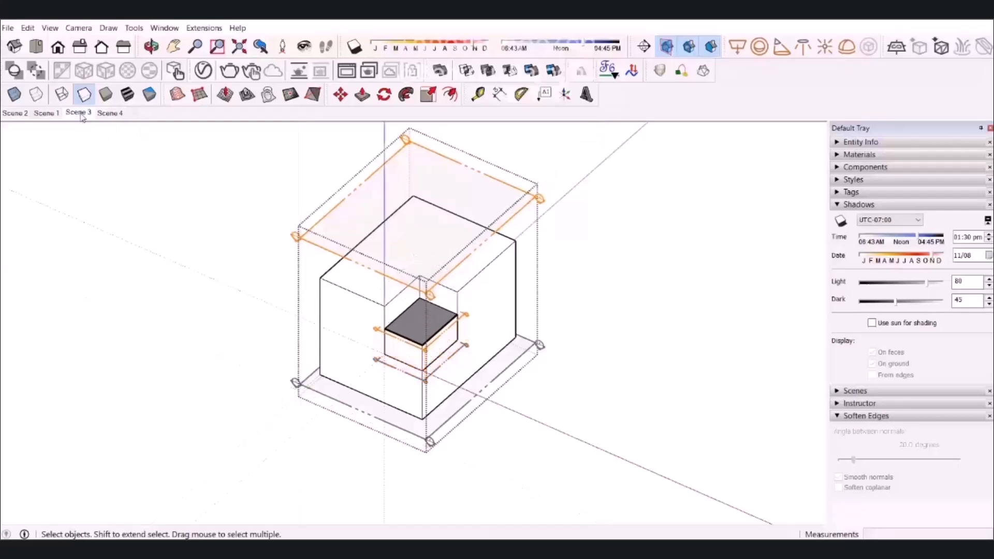
pyautogui.click(107, 114)
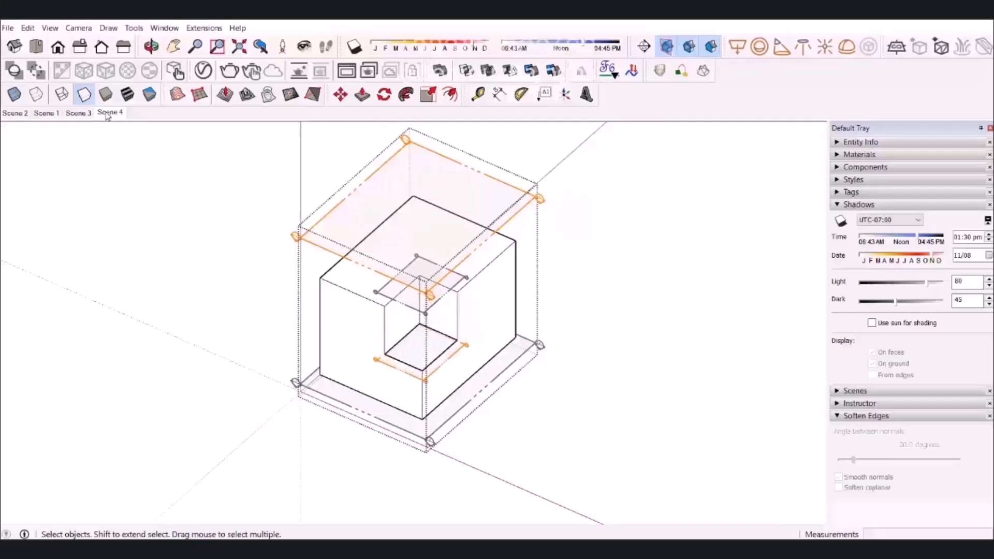
# Turn off the section plane display in Scene 3 and update the scene with that change.
pyautogui.click(81, 113)
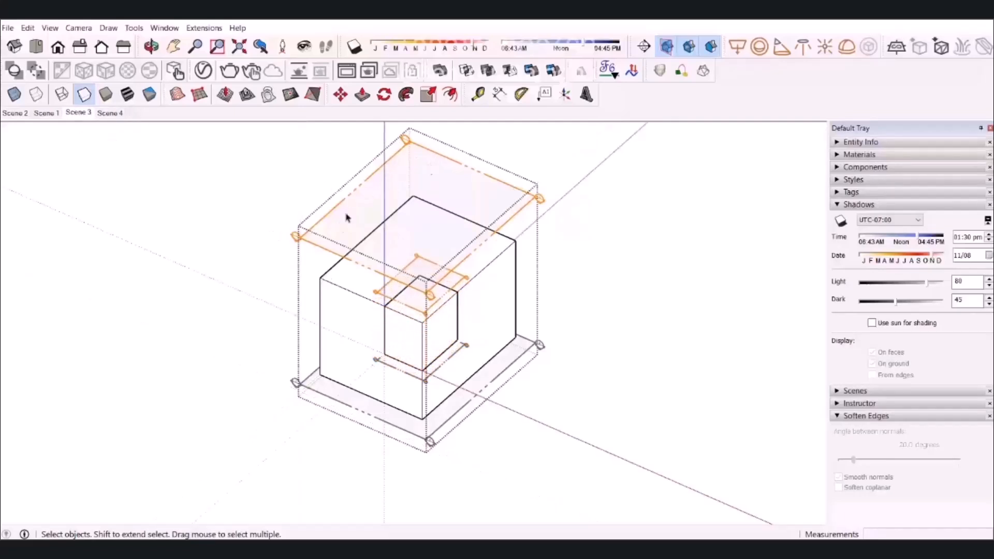
pyautogui.click(668, 48)
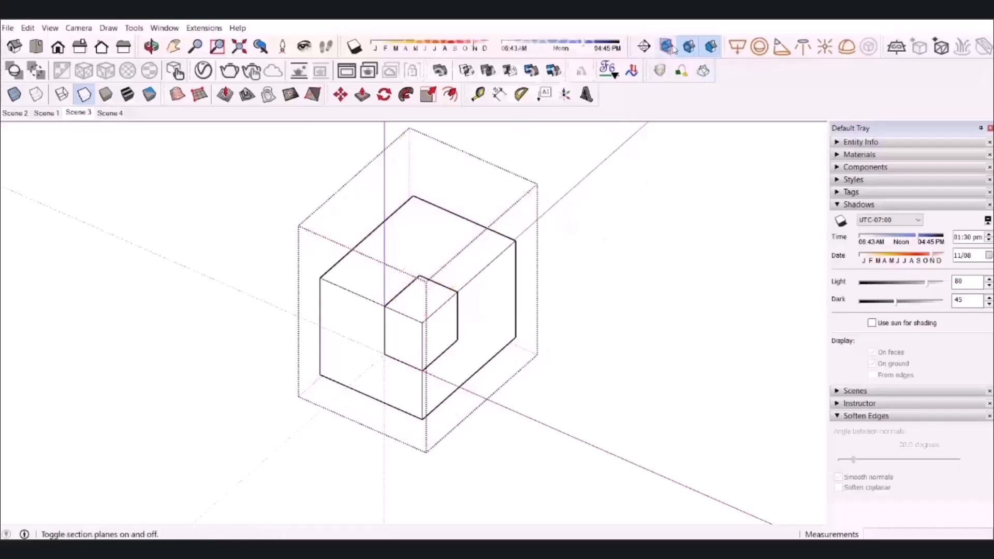
pyautogui.rightClick(86, 115)
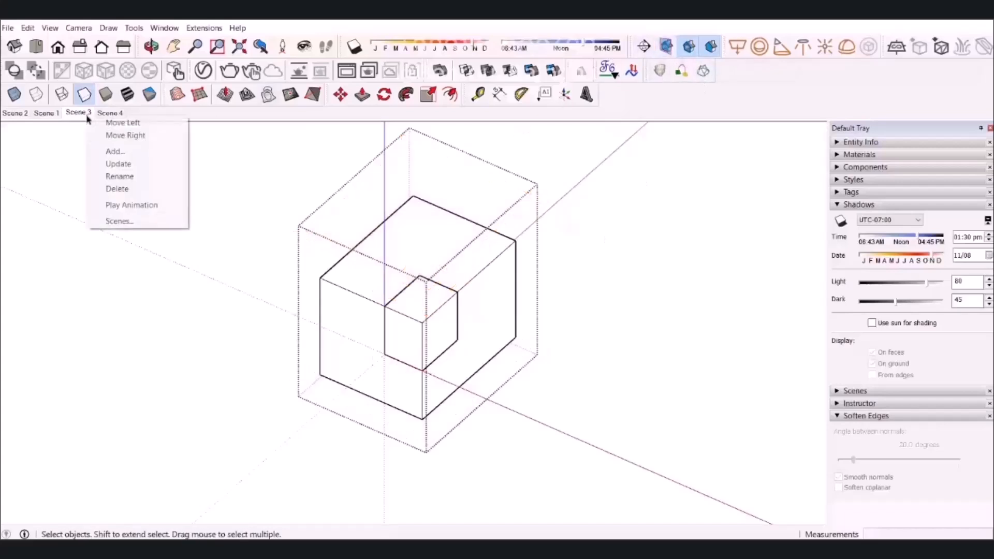
pyautogui.click(123, 165)
pyautogui.click(510, 335)
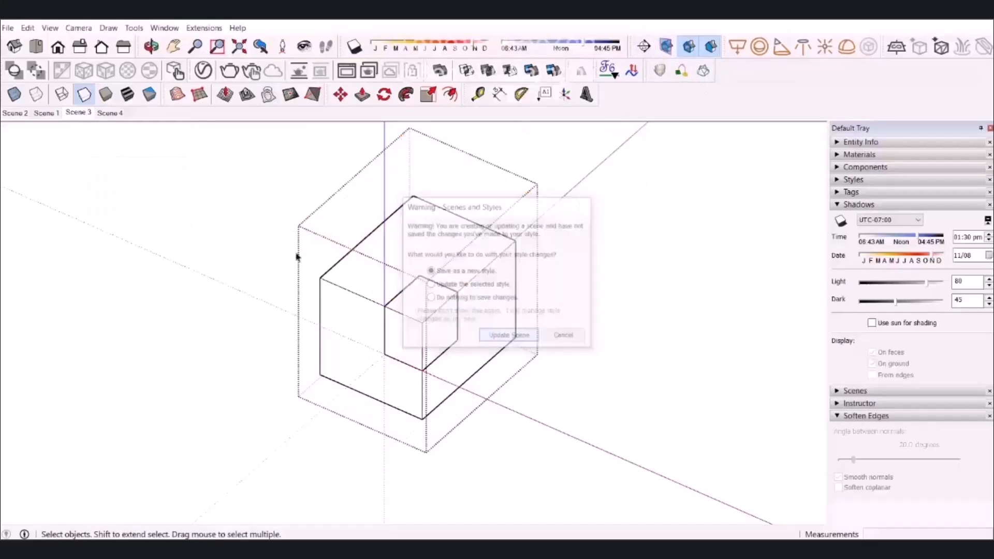
# Turn off the section plane display in Scene 4 and update that scene too.
pyautogui.click(114, 113)
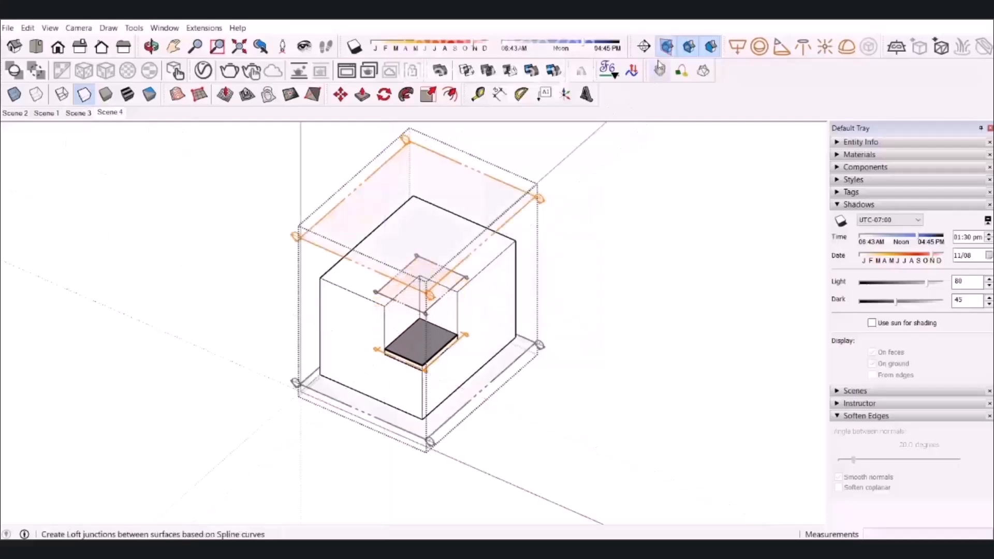
pyautogui.click(667, 47)
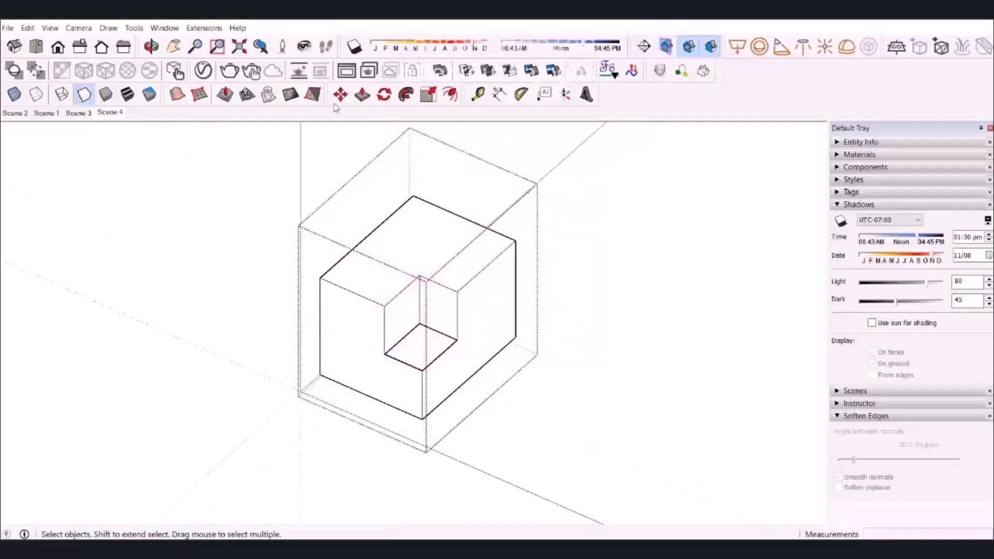
pyautogui.rightClick(109, 114)
pyautogui.click(156, 169)
pyautogui.click(495, 335)
# Preview the small block's section-cut transition by switching back and forth between Scene 3 and Scene 4.
pyautogui.click(82, 113)
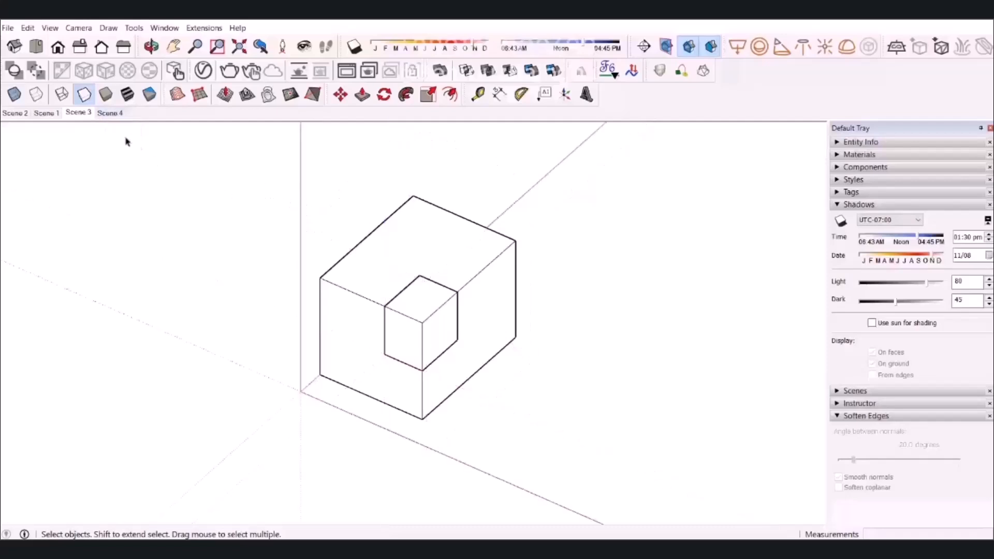
pyautogui.click(111, 114)
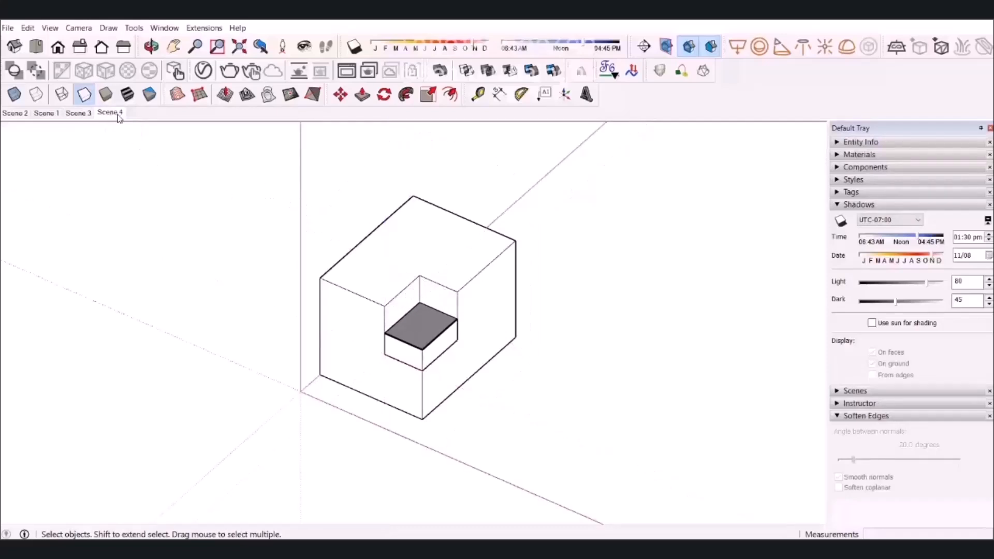
pyautogui.click(81, 114)
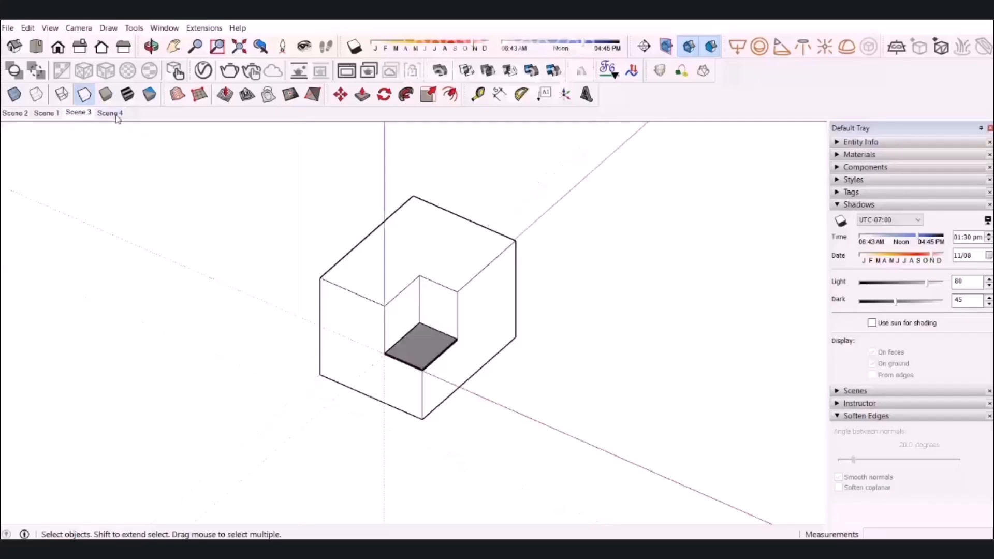
pyautogui.click(117, 118)
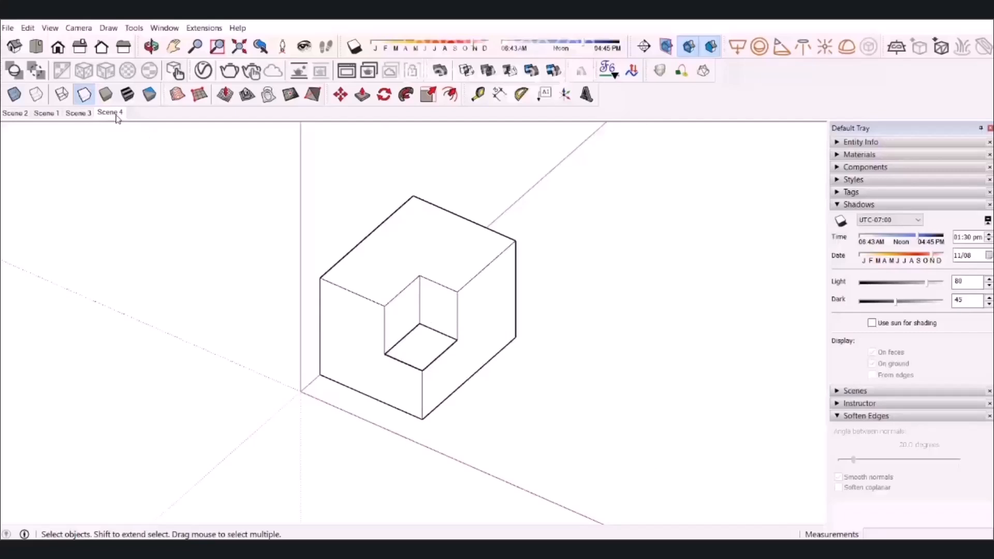
# Export the scene animation to the Desktop as an MP4 H.264 video named "پایین رفتن مکعبچی".
pyautogui.click(8, 27)
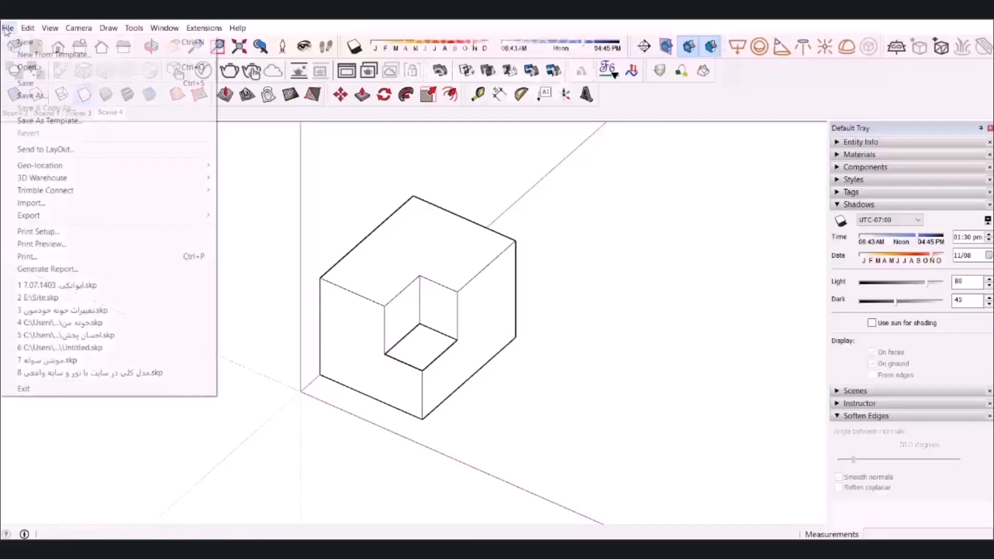
pyautogui.moveTo(80, 215)
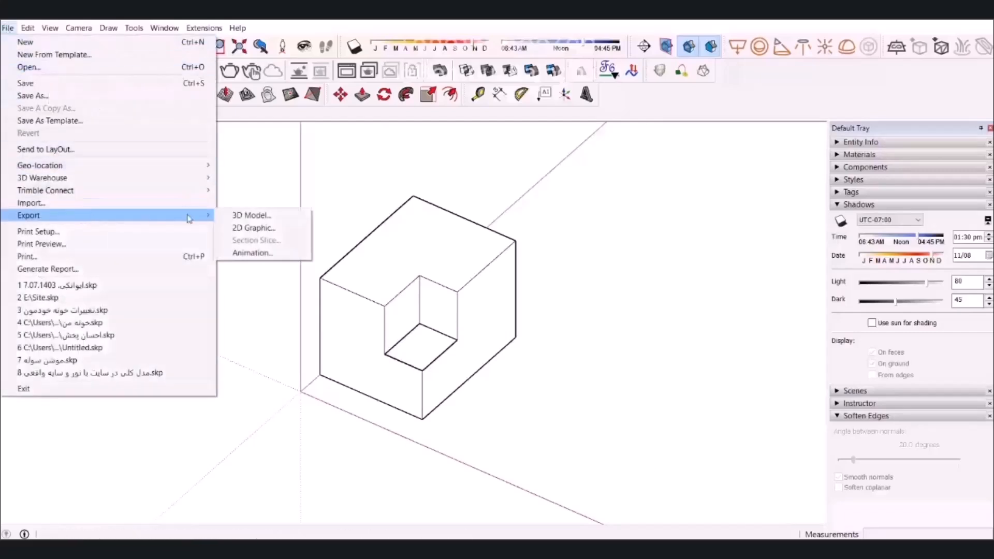
pyautogui.click(278, 253)
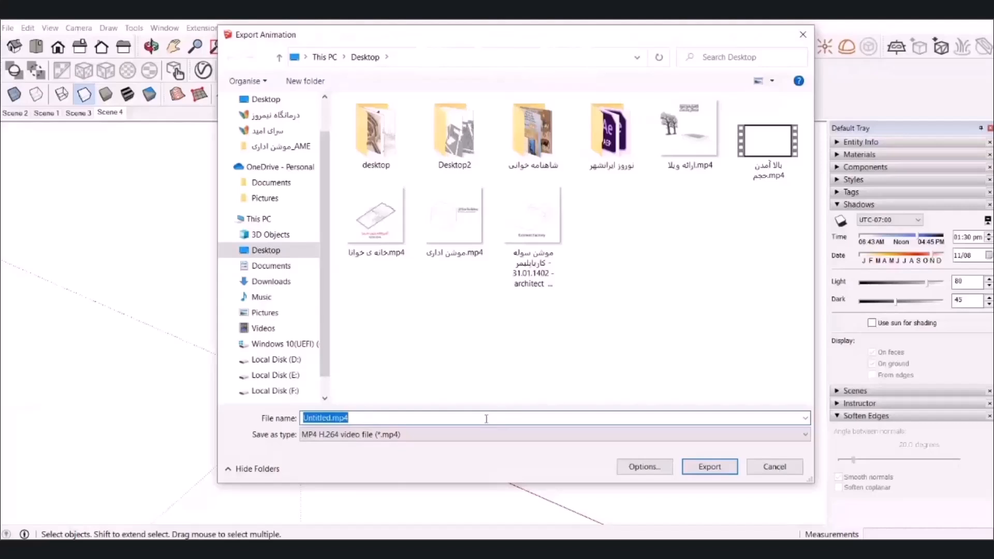
pyautogui.write('با')
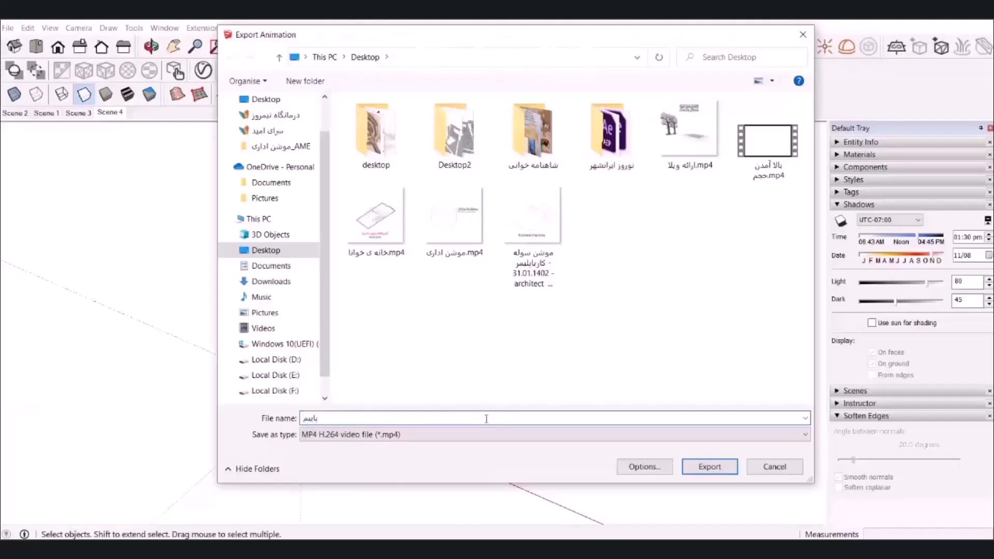
pyautogui.write('یین رفتن مکعبجی')
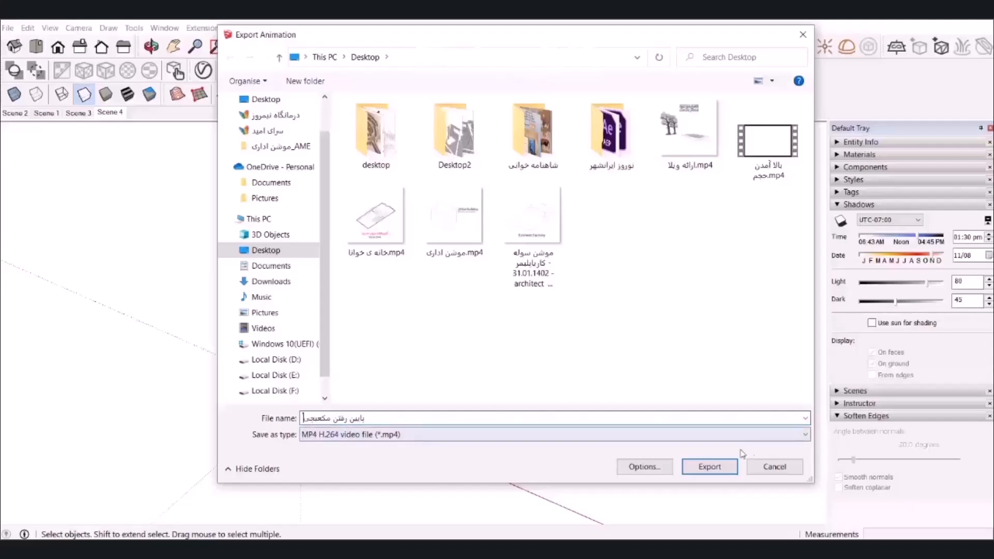
pyautogui.click(722, 469)
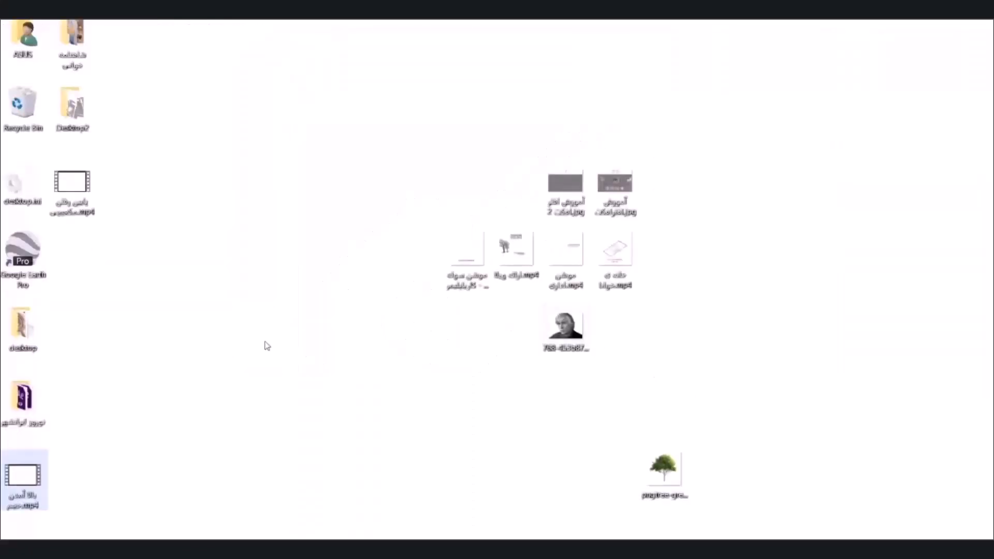
# Bring the exported "پایین رفتن مکعبچی.mp4" from the desktop into Comp 1 in After Effects as the uppermost layer.
pyautogui.moveTo(73, 187); pyautogui.dragTo(691, 539)
pyautogui.moveTo(625, 535); pyautogui.dragTo(639, 296)
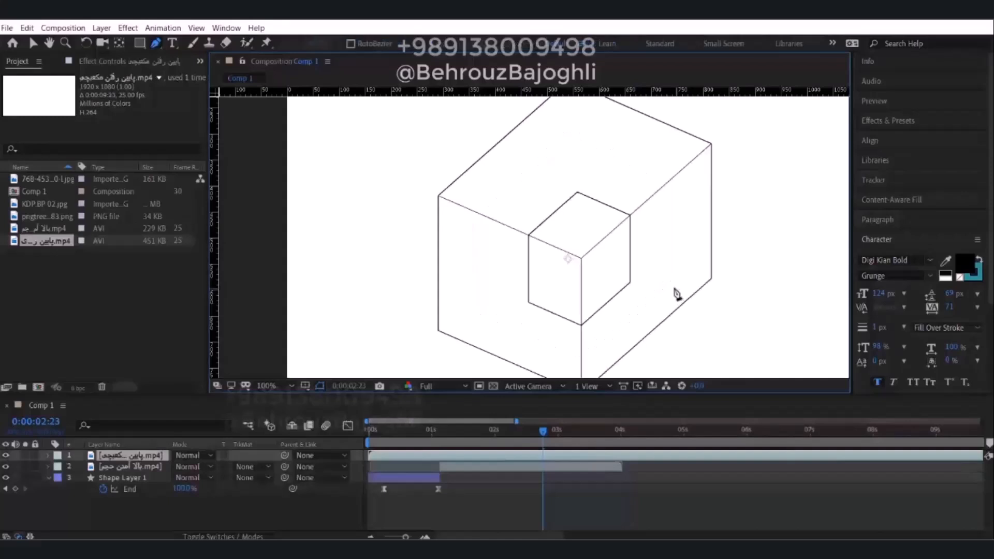
pyautogui.press(',')
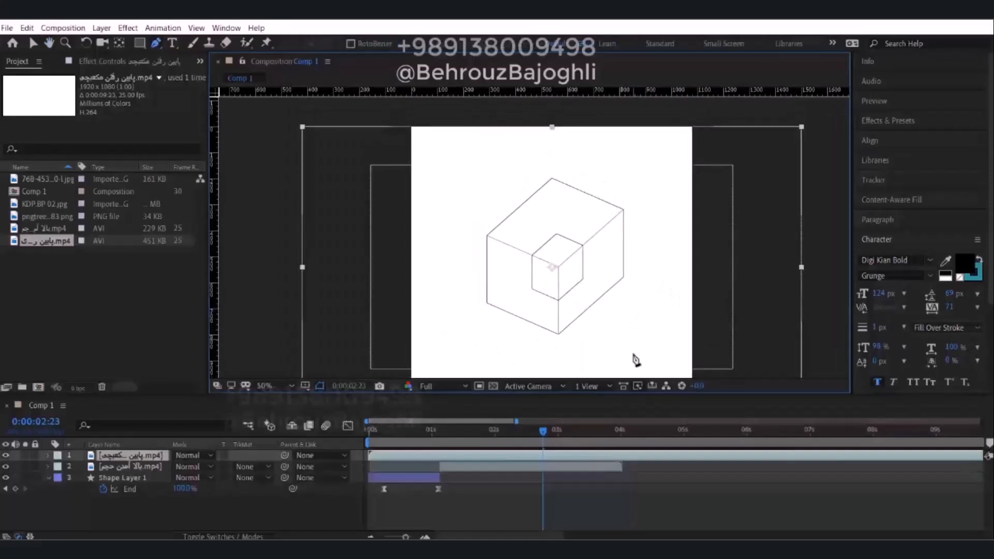
pyautogui.click(624, 545)
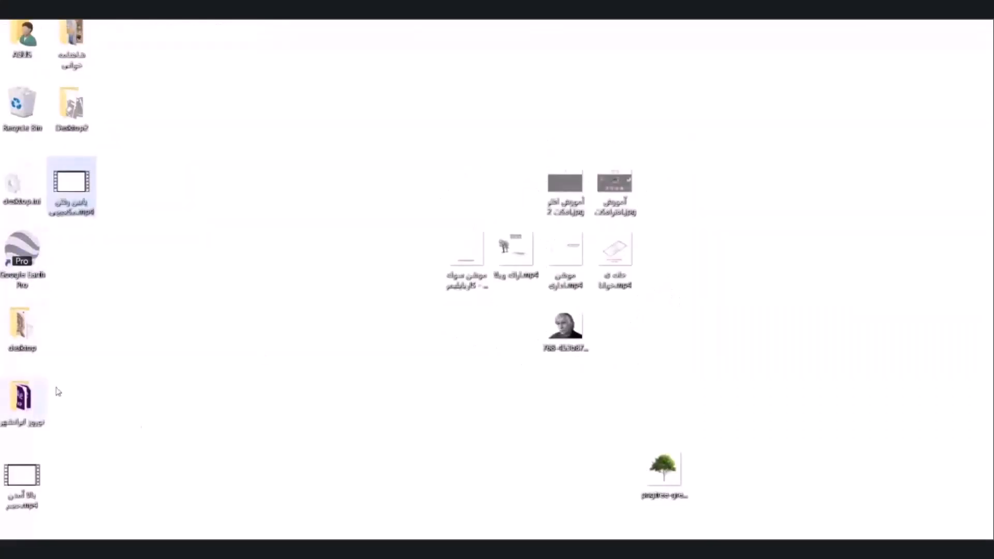
pyautogui.click(623, 545)
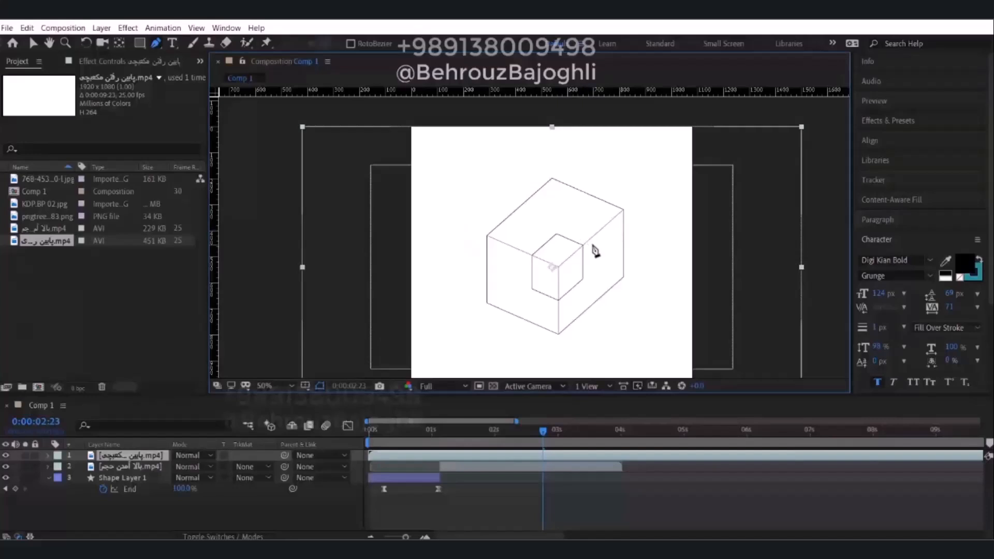
pyautogui.moveTo(480, 219); pyautogui.dragTo(467, 212)
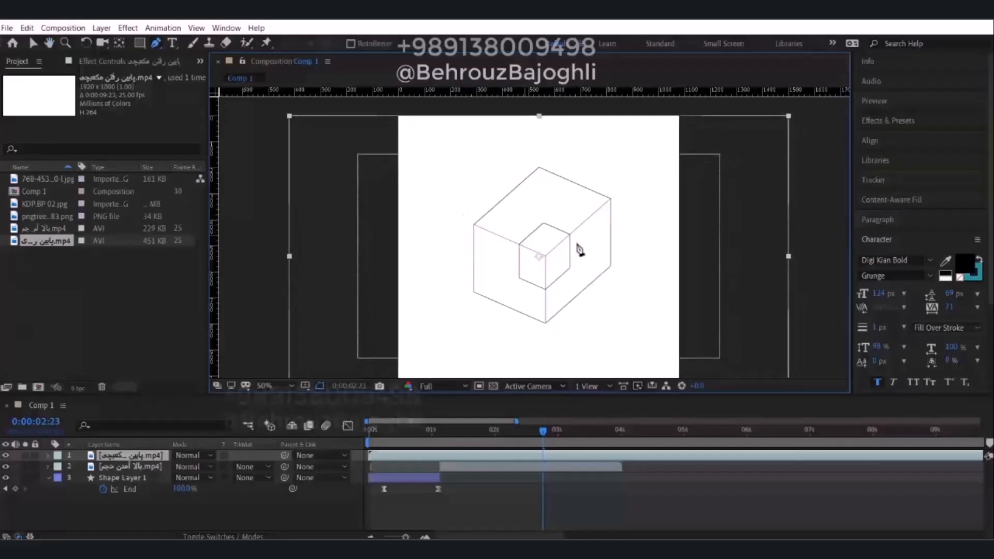
# Move the new clip down and to the right in the composition to compare its box with the rising-box clip underneath.
pyautogui.press(',')
pyautogui.press('v')
pyautogui.press('.')
pyautogui.press(',')
pyautogui.moveTo(661, 180); pyautogui.dragTo(571, 293)
pyautogui.hotkey('ctrl', 'z')
pyautogui.moveTo(565, 281)
pyautogui.mouseDown(button='middle')
pyautogui.moveTo(577, 237)
pyautogui.moveTo(558, 285)
pyautogui.mouseUp(button='middle')
pyautogui.scroll(2, 573, 238)
pyautogui.moveTo(624, 305); pyautogui.dragTo(686, 300)
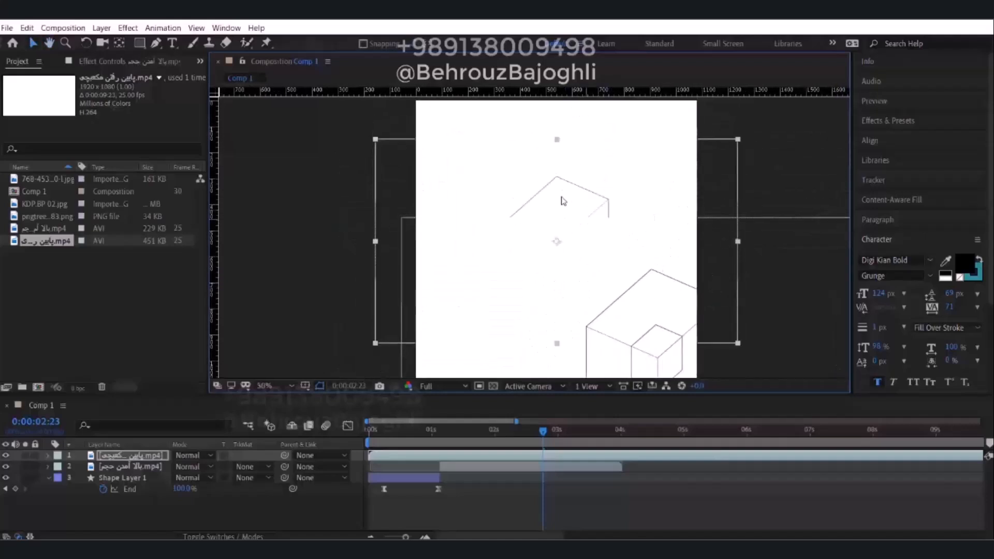
pyautogui.click(568, 200)
pyautogui.click(530, 363)
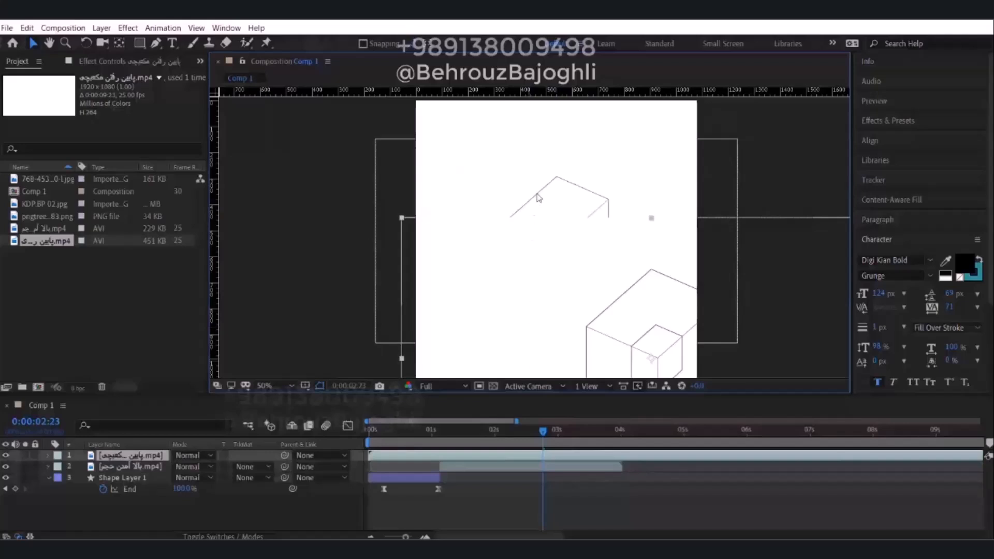
pyautogui.moveTo(660, 317); pyautogui.dragTo(654, 264, button='middle')
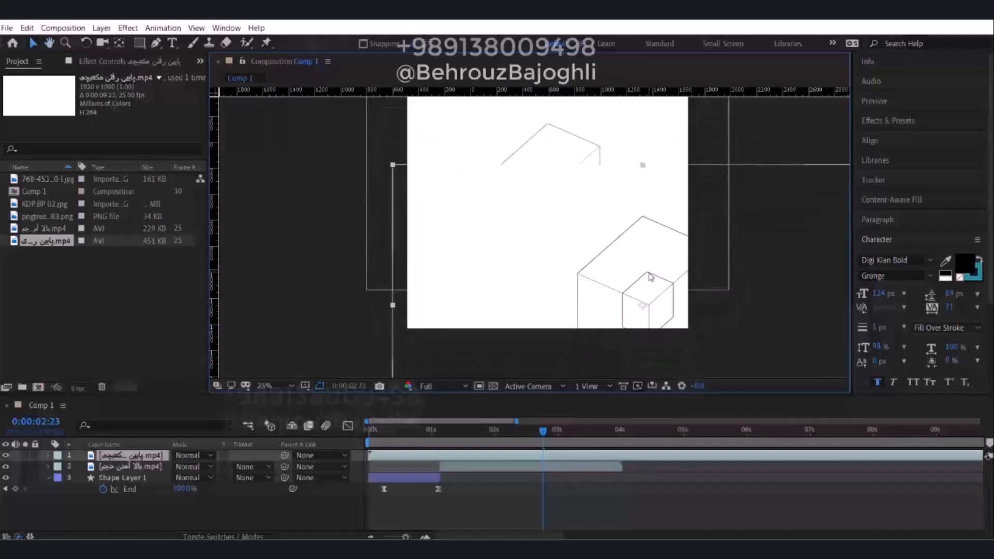
pyautogui.scroll(-2, 650, 269)
pyautogui.moveTo(604, 263)
pyautogui.mouseDown()
pyautogui.moveTo(601, 300)
pyautogui.moveTo(544, 198)
pyautogui.moveTo(564, 262)
pyautogui.moveTo(583, 259)
pyautogui.moveTo(586, 274)
pyautogui.moveTo(559, 286)
pyautogui.moveTo(384, 197)
pyautogui.moveTo(537, 195)
pyautogui.moveTo(530, 188)
pyautogui.moveTo(630, 145)
pyautogui.moveTo(557, 207)
pyautogui.moveTo(582, 273)
pyautogui.moveTo(595, 268)
pyautogui.mouseUp()
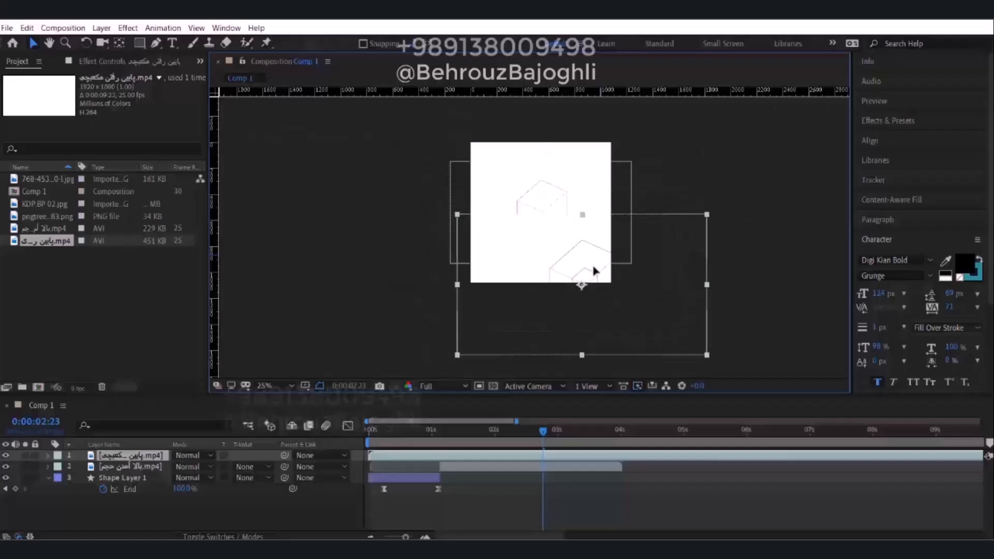
# Show the scale of both video layers and set the new clip's scale to 72.6% to match the rising-box clip.
pyautogui.click(554, 193)
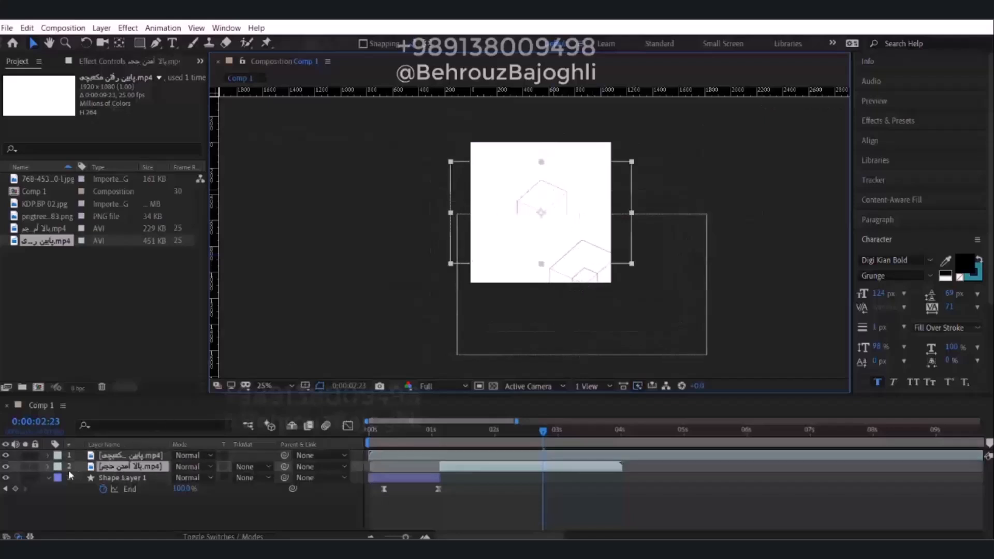
pyautogui.click(48, 467)
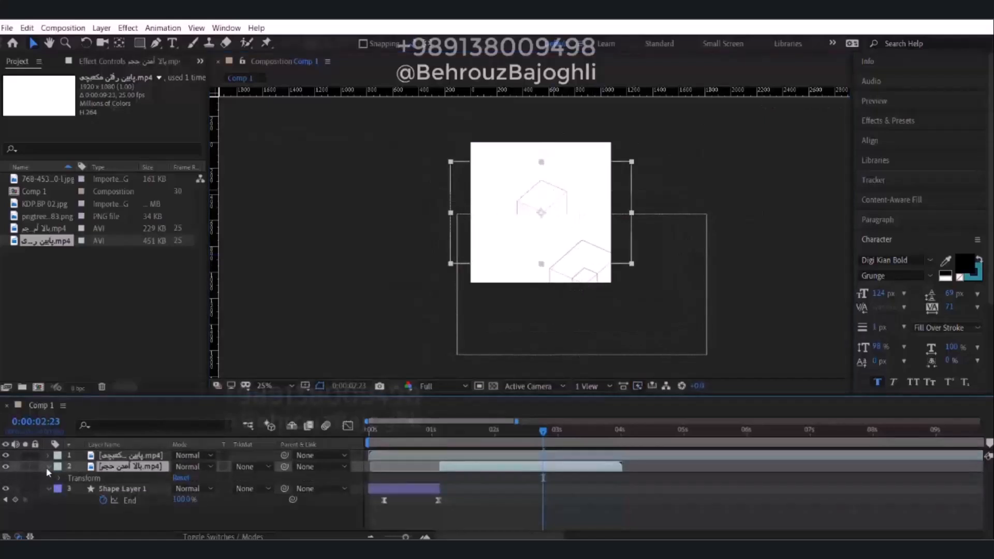
pyautogui.click(47, 467)
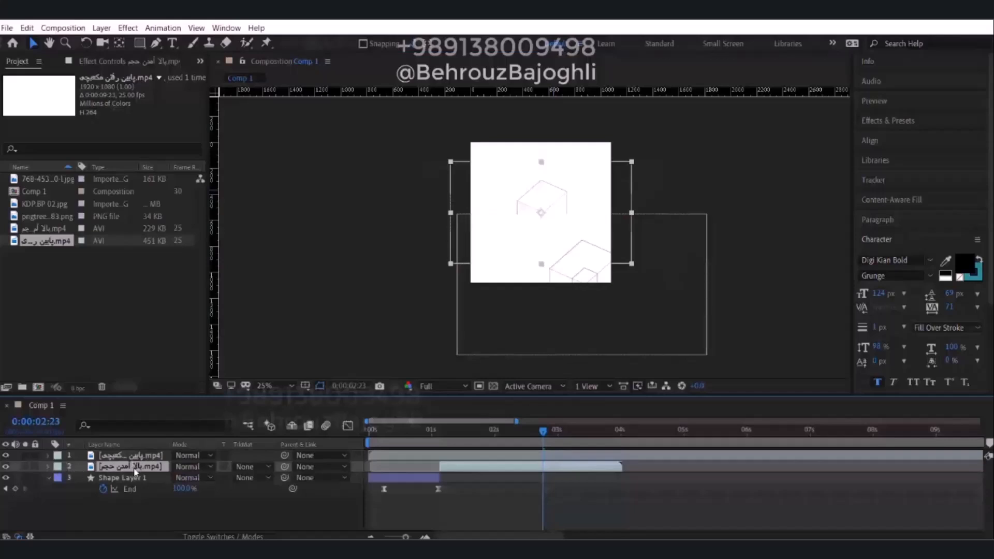
pyautogui.press('s')
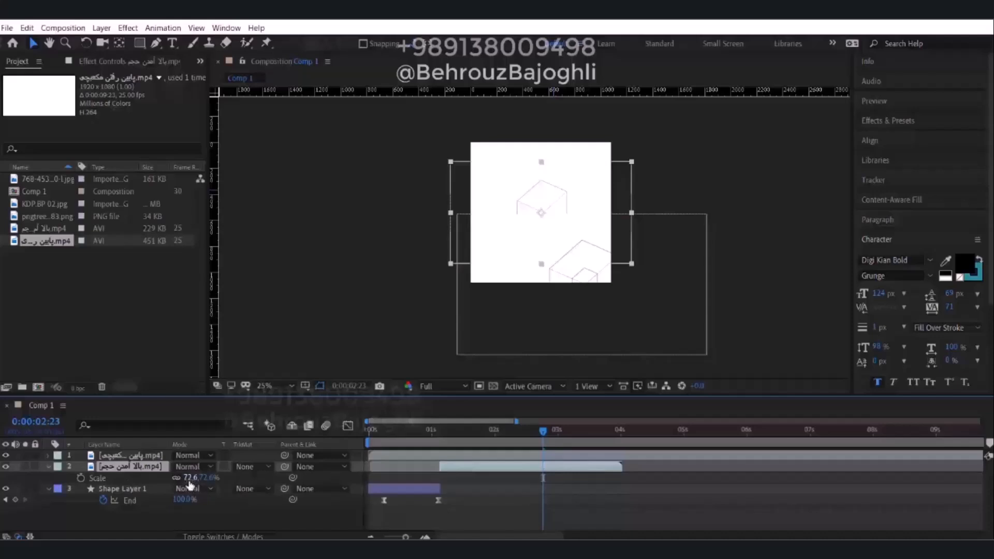
pyautogui.click(136, 457)
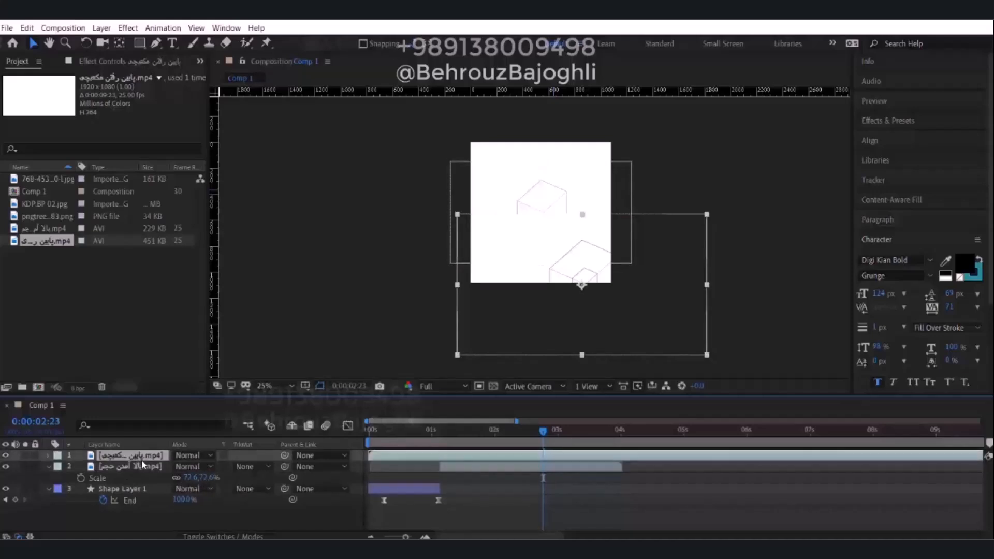
pyautogui.press('s')
pyautogui.click(213, 466)
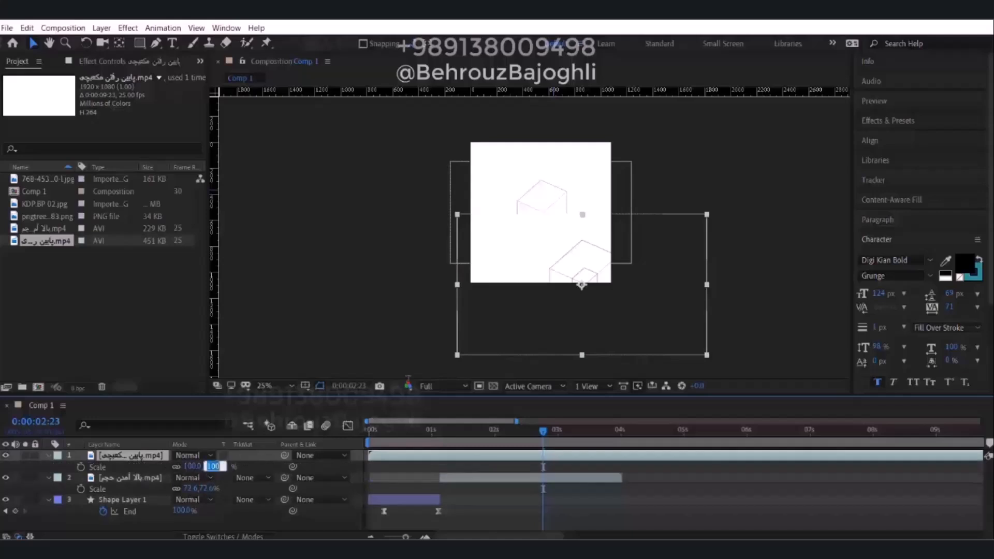
pyautogui.write('72.6')
pyautogui.press('Return')
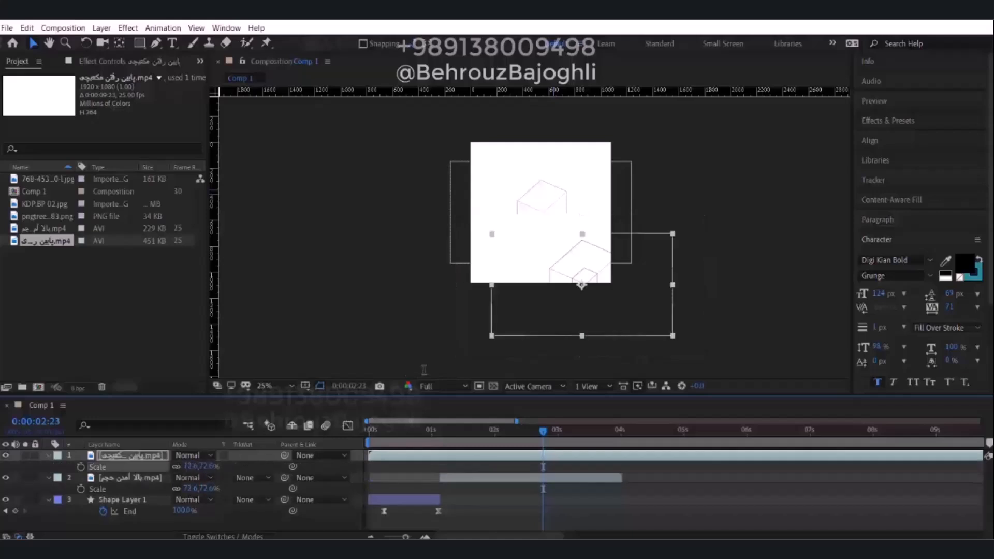
# Move the scaled clip back over the rising-box clip and nudge it upward until their frames coincide.
pyautogui.moveTo(581, 262); pyautogui.dragTo(542, 199)
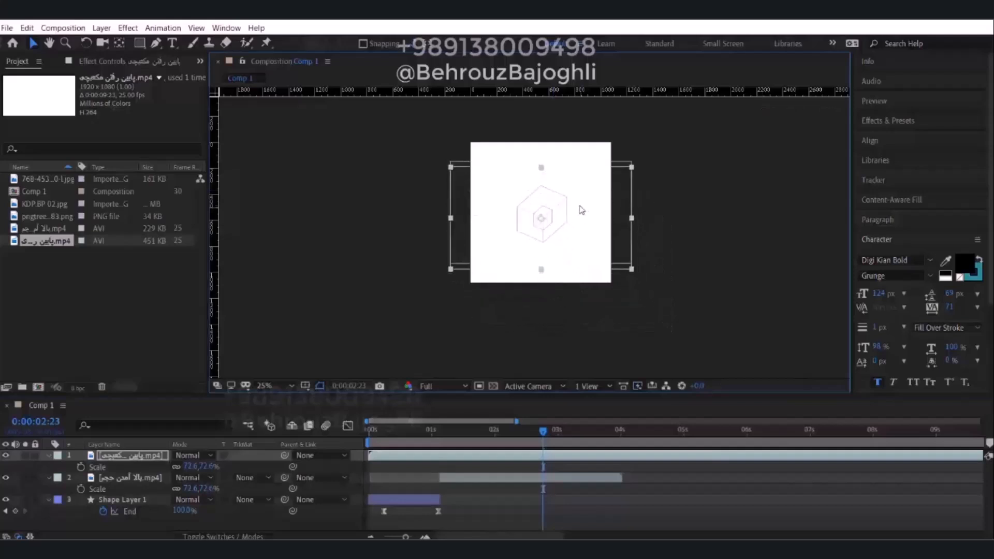
pyautogui.hotkey('shift', 'Up')
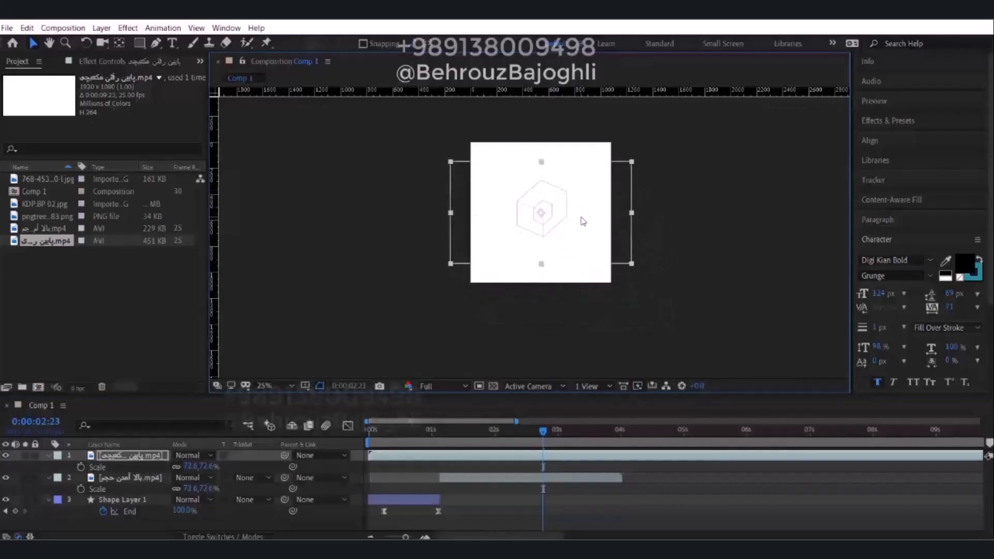
pyautogui.scroll(2, 551, 205)
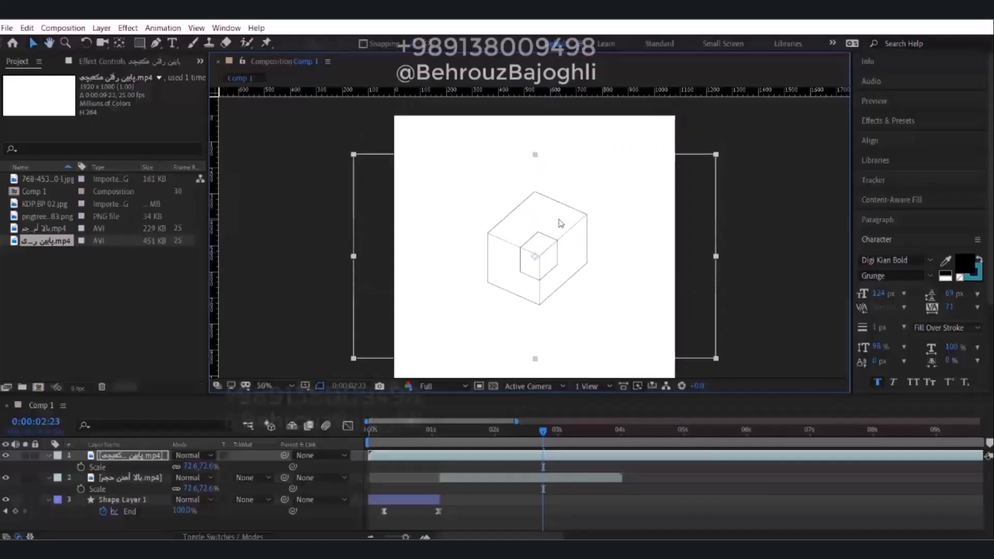
# Toggle the new clip's visibility repeatedly to compare its box with the rising-box clip underneath.
pyautogui.click(6, 455)
pyautogui.click(6, 455)
pyautogui.click(6, 455)
pyautogui.click(6, 455)
pyautogui.click(6, 455)
pyautogui.click(6, 456)
pyautogui.click(6, 455)
pyautogui.click(6, 455)
pyautogui.click(6, 455)
pyautogui.click(6, 455)
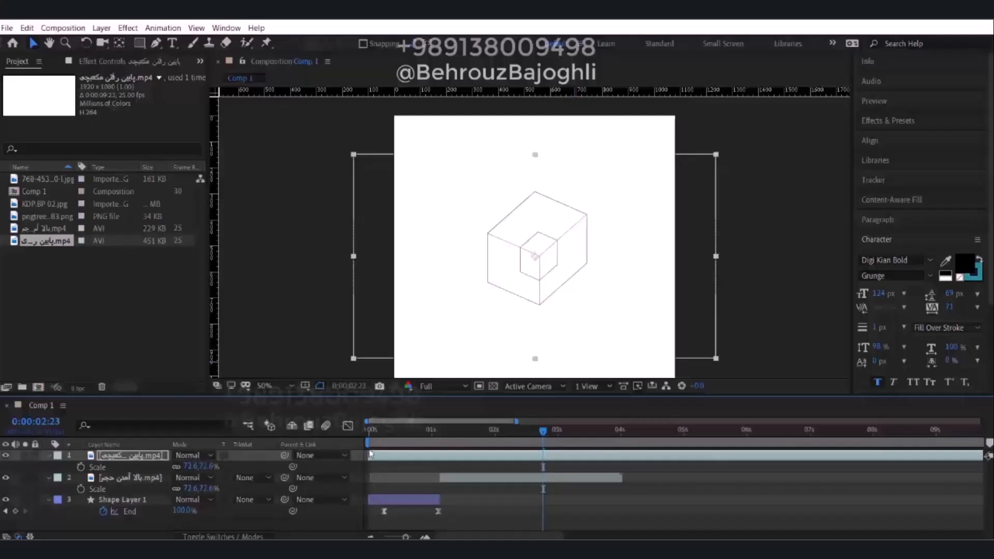
# Trim the new clip's start at 0:00:06:16, place it directly after the rising-box clip at about 0:00:04:00, and check the transition.
pyautogui.moveTo(546, 431)
pyautogui.mouseDown()
pyautogui.moveTo(381, 443)
pyautogui.moveTo(618, 439)
pyautogui.moveTo(909, 459)
pyautogui.moveTo(786, 450)
pyautogui.mouseUp()
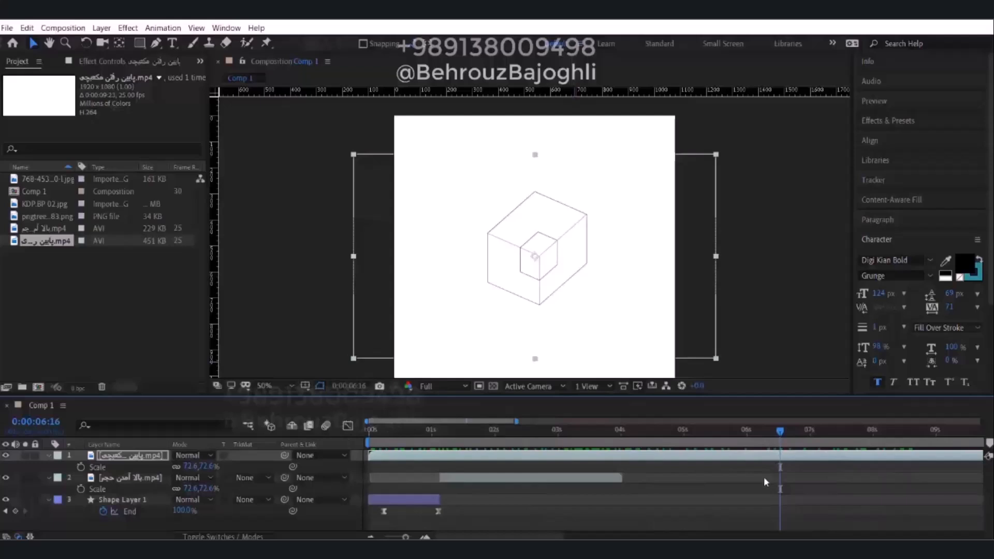
pyautogui.moveTo(372, 458)
pyautogui.mouseDown()
pyautogui.moveTo(782, 465)
pyautogui.moveTo(661, 458)
pyautogui.moveTo(615, 431)
pyautogui.moveTo(356, 427)
pyautogui.moveTo(632, 443)
pyautogui.moveTo(607, 459)
pyautogui.mouseUp()
pyautogui.keyDown('alt'); pyautogui.scroll(2, 630, 467); pyautogui.keyUp('alt')
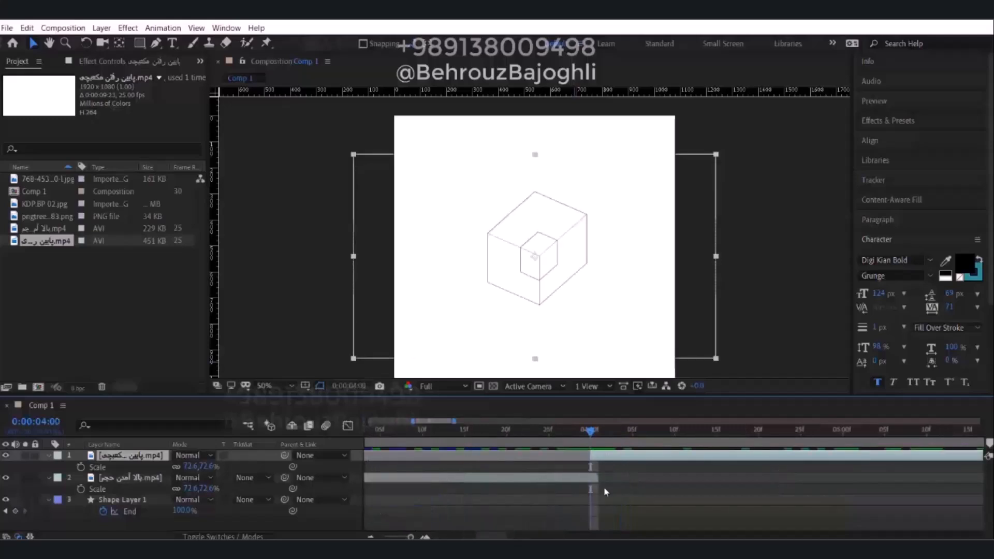
pyautogui.click(591, 437)
pyautogui.moveTo(558, 434); pyautogui.dragTo(691, 471)
pyautogui.keyDown('alt'); pyautogui.scroll(-3, 692, 474); pyautogui.keyUp('alt')
pyautogui.keyDown('alt'); pyautogui.scroll(-2, 692, 479); pyautogui.keyUp('alt')
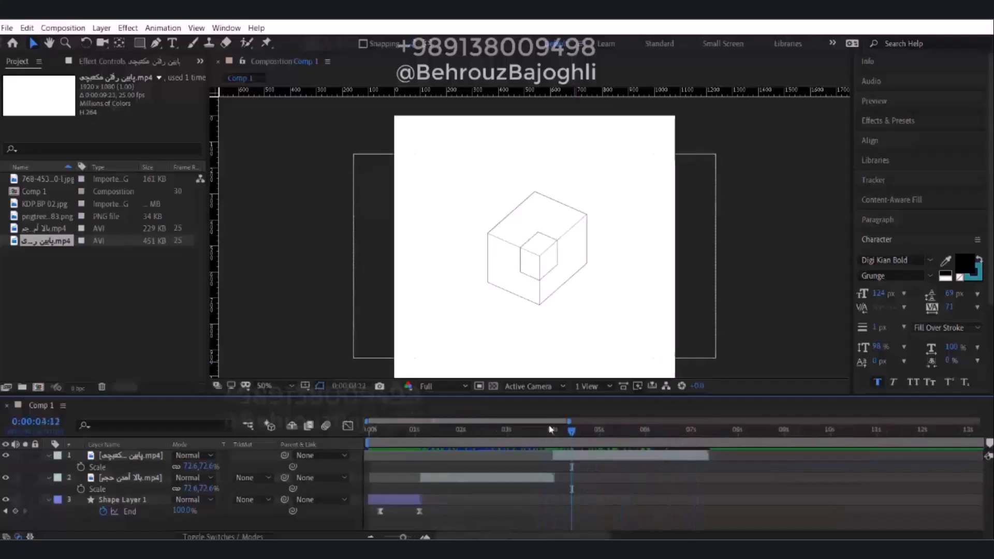
pyautogui.moveTo(578, 436)
pyautogui.mouseDown()
pyautogui.moveTo(675, 434)
pyautogui.moveTo(398, 433)
pyautogui.moveTo(642, 432)
pyautogui.moveTo(418, 429)
pyautogui.moveTo(568, 433)
pyautogui.moveTo(554, 430)
pyautogui.moveTo(543, 433)
pyautogui.moveTo(565, 451)
pyautogui.mouseUp()
pyautogui.click(573, 455)
pyautogui.click(527, 479)
pyautogui.click(584, 480)
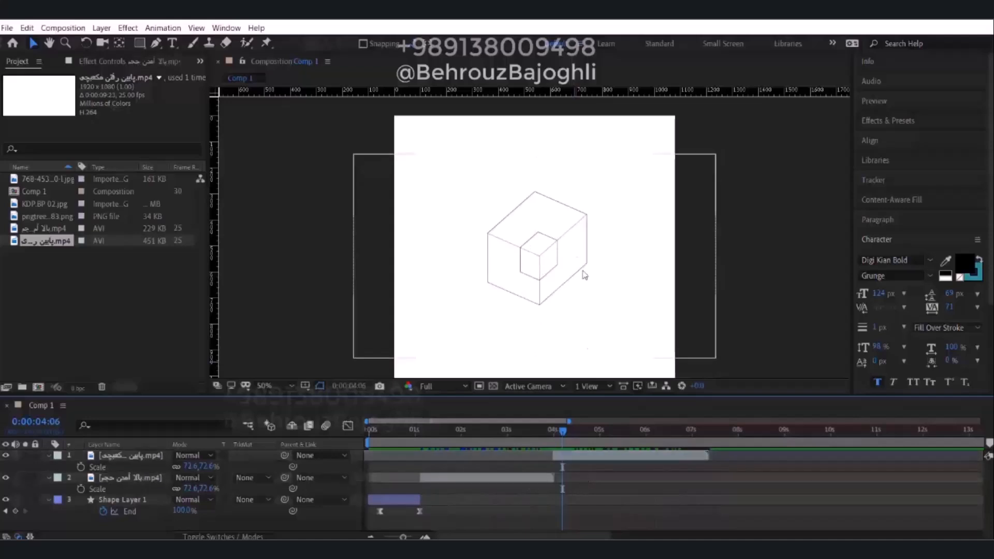
# At 0:00:04:01, trace the six-sided outline of the small corner cube as a closed path with the Pen tool.
pyautogui.moveTo(563, 432); pyautogui.dragTo(556, 436)
pyautogui.scroll(2, 531, 259)
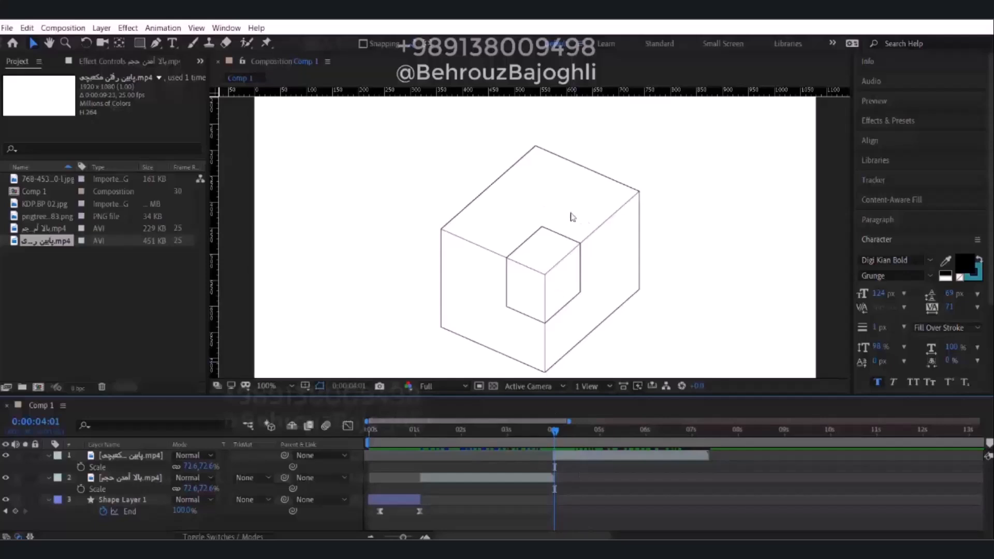
pyautogui.moveTo(534, 288); pyautogui.dragTo(528, 277)
pyautogui.press('g')
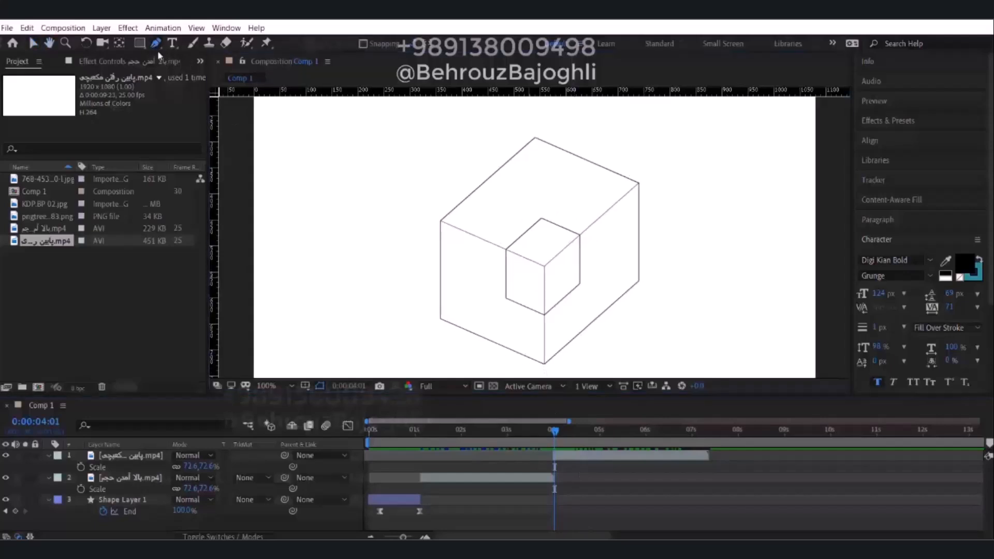
pyautogui.click(579, 236)
pyautogui.scroll(2, 559, 236)
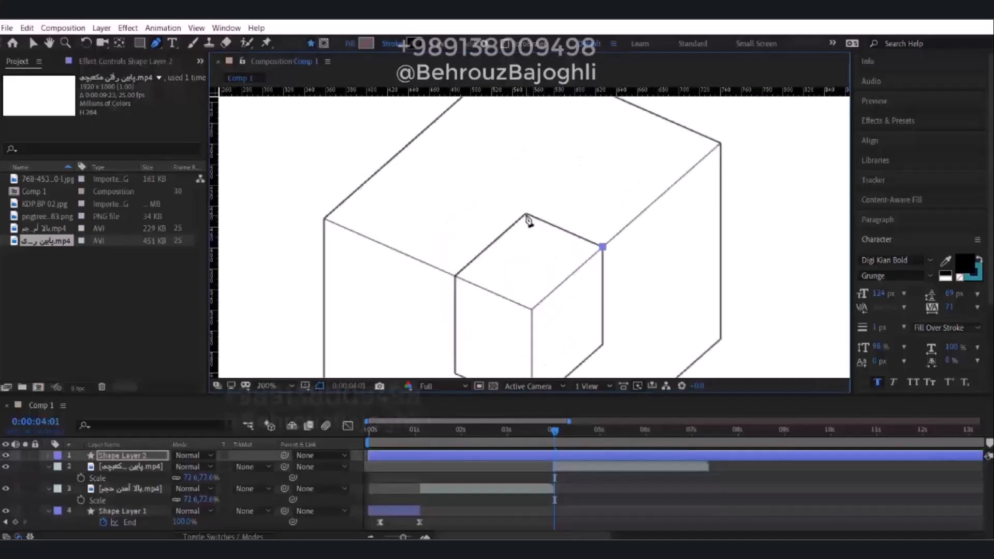
pyautogui.click(526, 215)
pyautogui.click(456, 277)
pyautogui.scroll(-4, 474, 207)
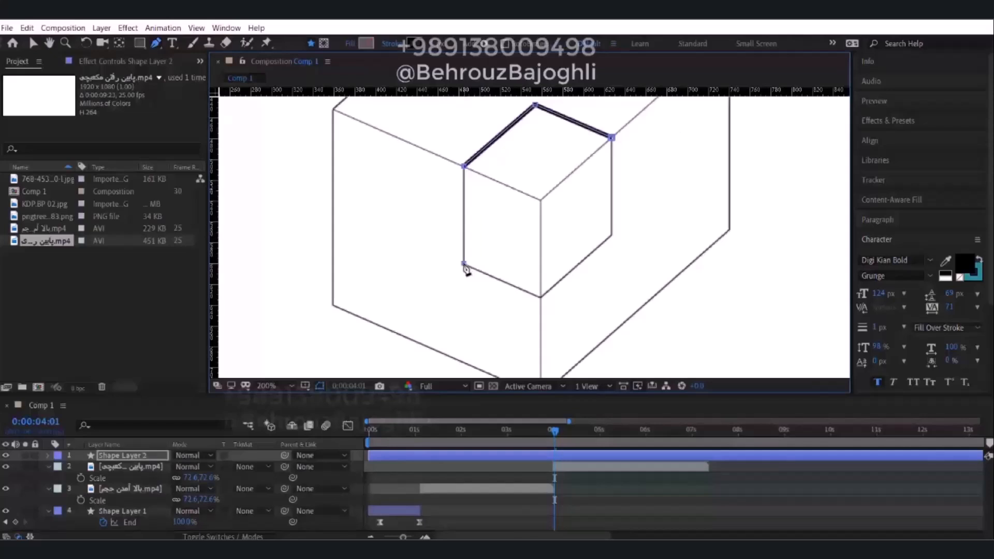
pyautogui.click(541, 299)
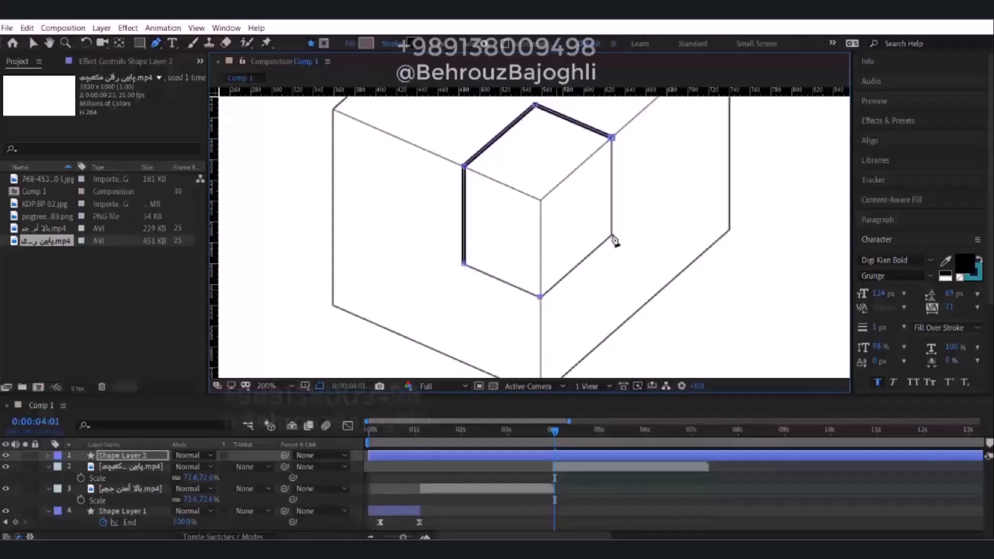
pyautogui.click(613, 234)
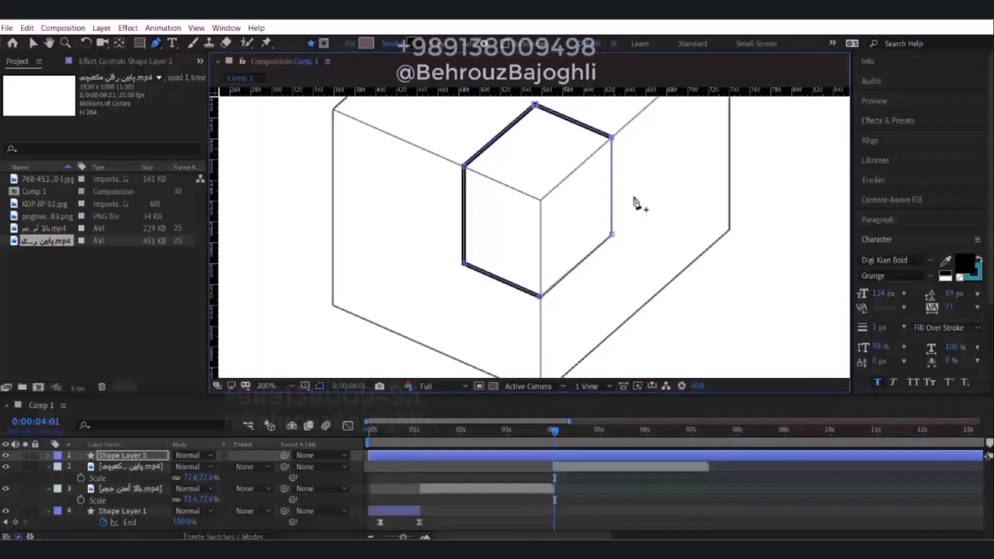
pyautogui.scroll(-1, 636, 202)
pyautogui.moveTo(571, 236); pyautogui.dragTo(568, 259, button='middle')
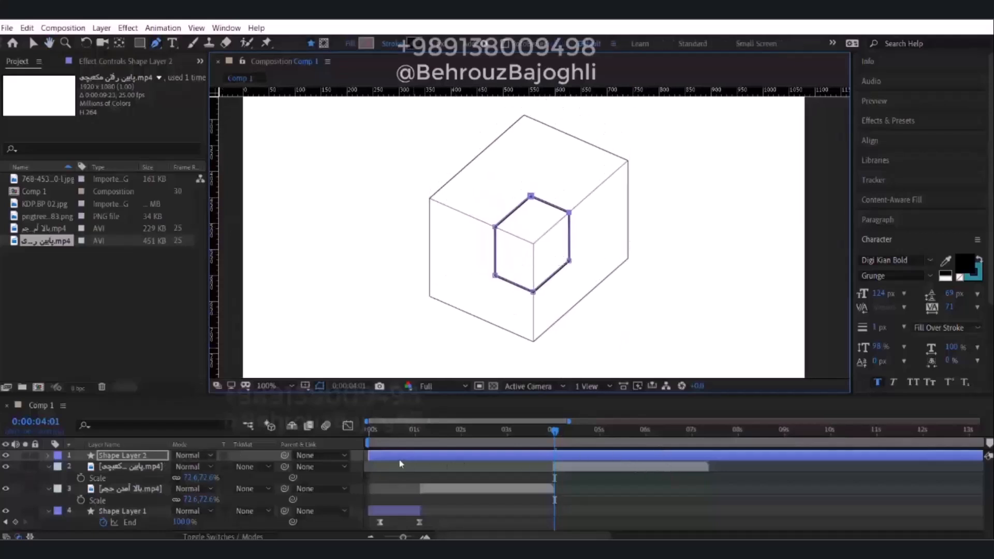
# Shift the corner-cube outline layer to start just before 0:00:04:00 and add Trim Paths to it.
pyautogui.moveTo(373, 458); pyautogui.dragTo(575, 460)
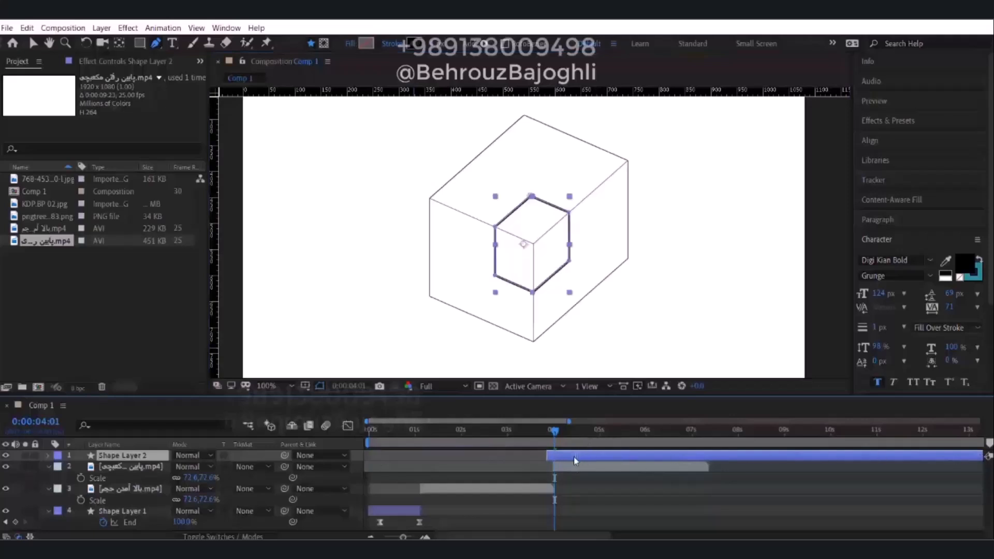
pyautogui.click(47, 457)
pyautogui.click(268, 468)
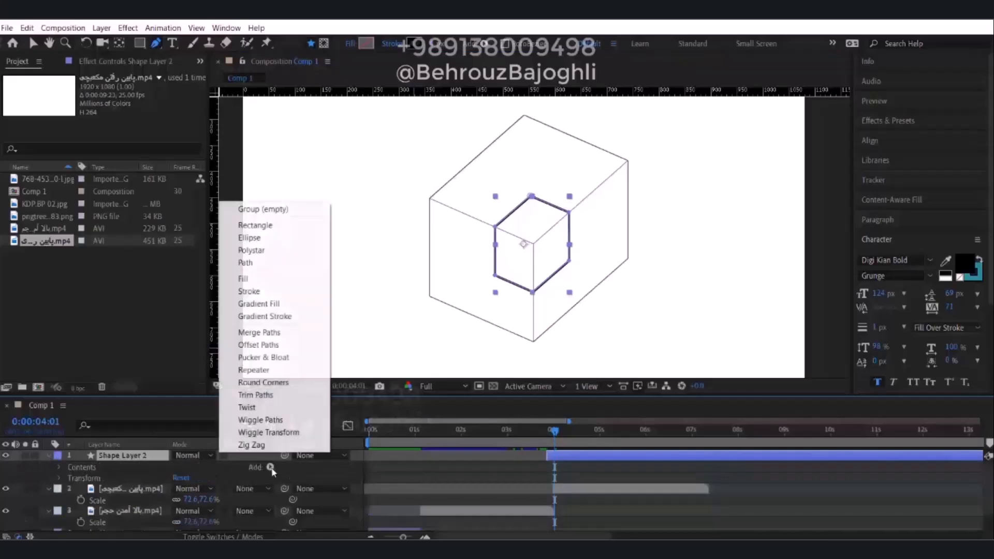
pyautogui.click(269, 397)
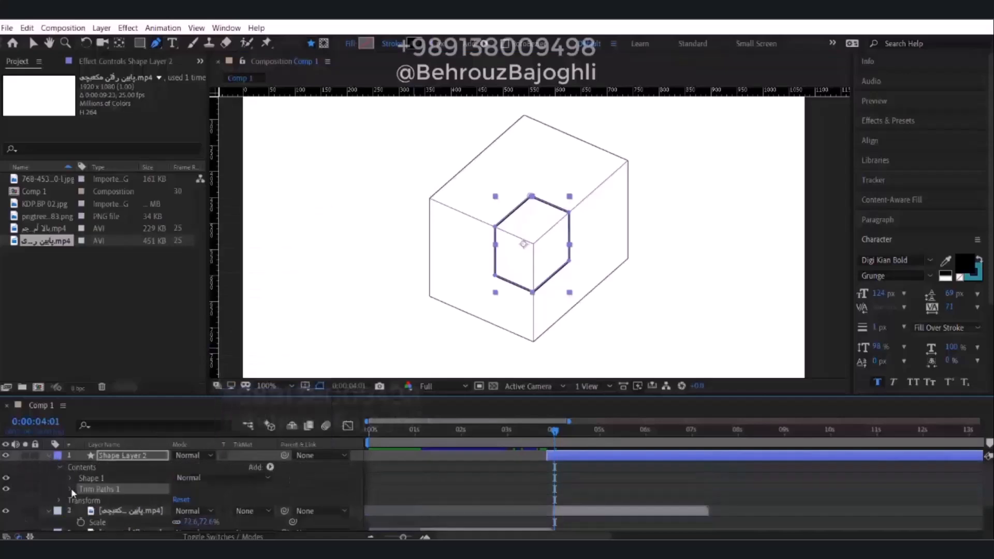
# Keyframe the outline's Trim Paths End from 0% at 0:00:04:01 to 100% about eight frames later.
pyautogui.click(70, 489)
pyautogui.click(93, 503)
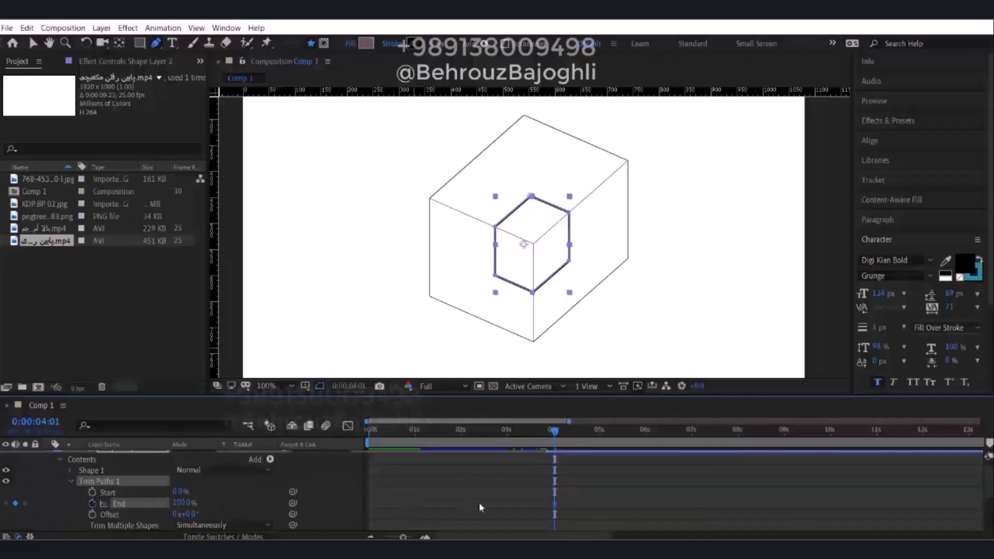
pyautogui.click(184, 502)
pyautogui.write('0')
pyautogui.press('Return')
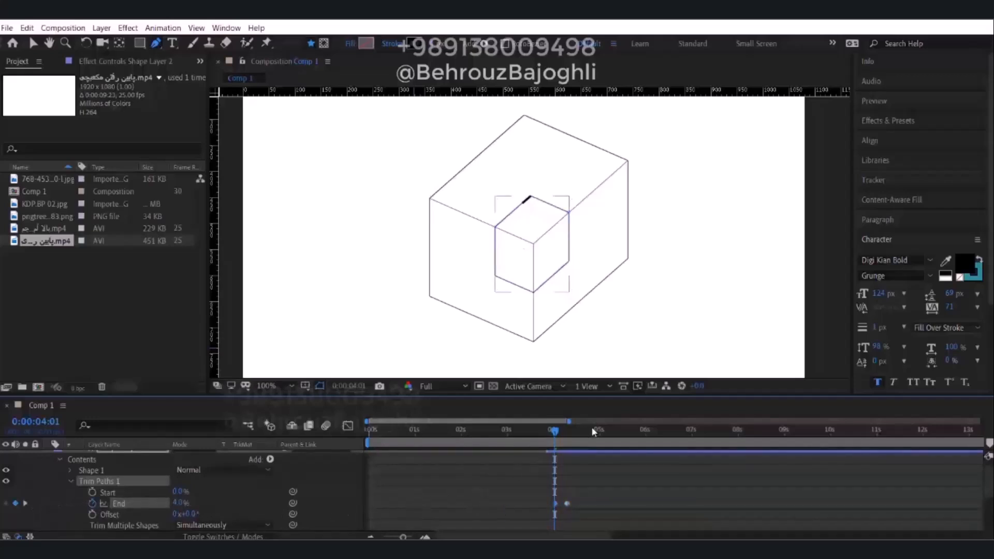
pyautogui.moveTo(556, 433); pyautogui.dragTo(555, 433)
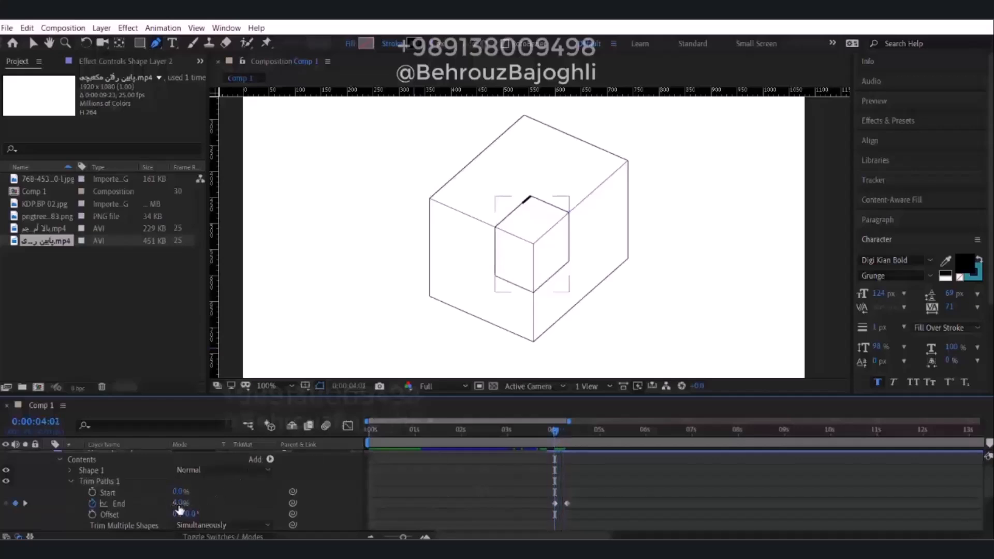
pyautogui.moveTo(179, 507); pyautogui.dragTo(93, 505)
pyautogui.click(547, 482)
pyautogui.moveTo(556, 434)
pyautogui.mouseDown()
pyautogui.moveTo(570, 432)
pyautogui.moveTo(542, 429)
pyautogui.mouseUp()
# Place the outline layer beneath the block-removal clip and shift it earlier so its drawing animation starts at 0:00:03:23.
pyautogui.scroll(1, 580, 469)
pyautogui.click(584, 459)
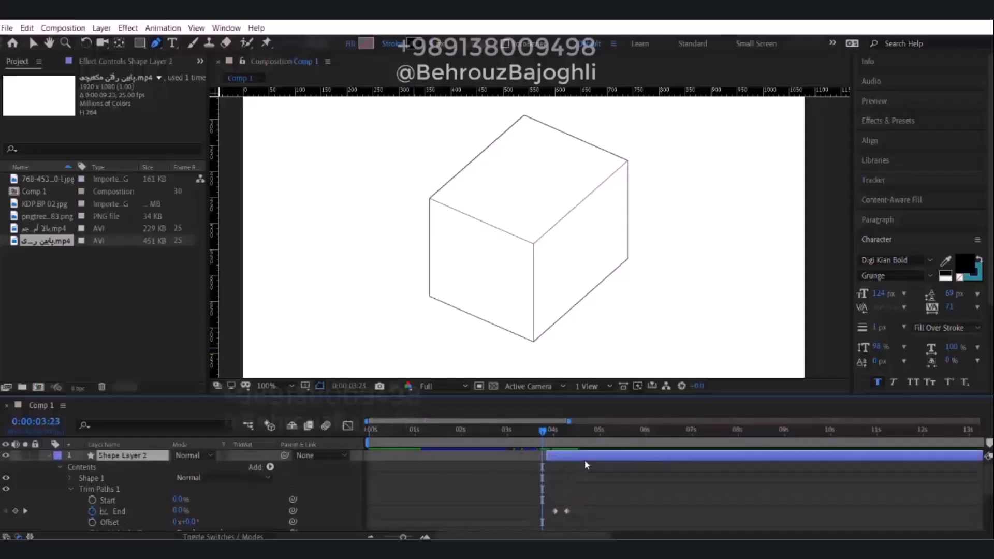
pyautogui.press('u')
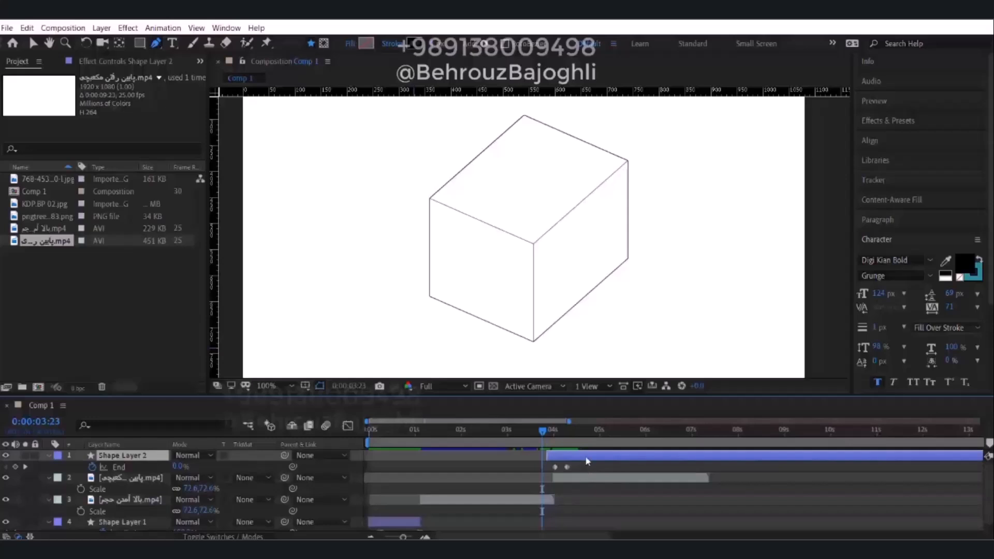
pyautogui.hotkey('ctrl', '[')
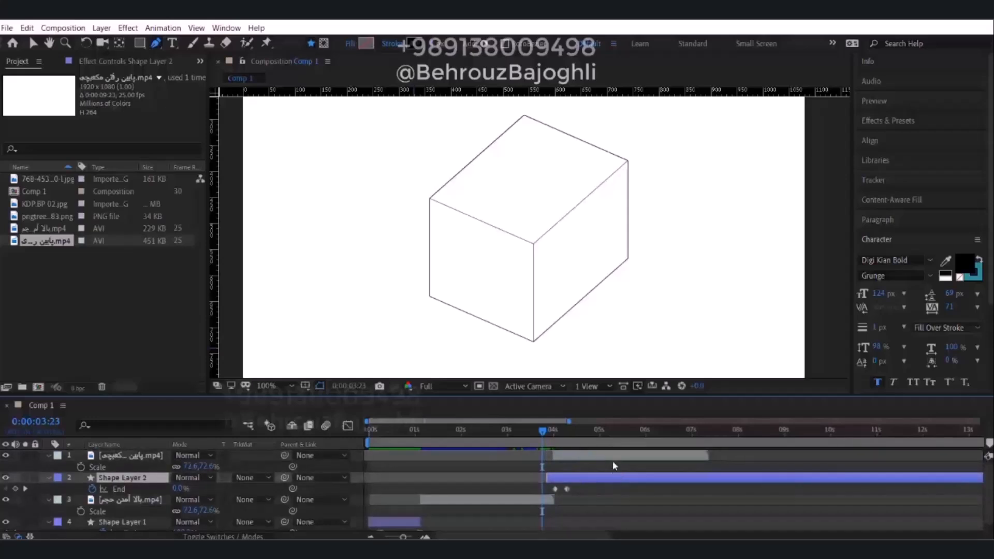
pyautogui.moveTo(606, 485); pyautogui.dragTo(594, 482)
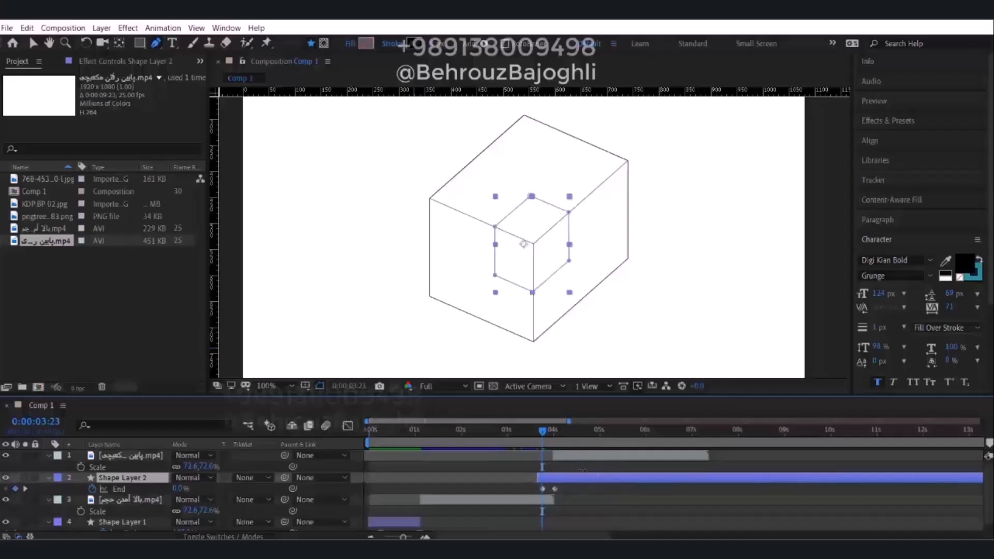
# Retime the outline layer to finish drawing at about 0:00:03:26, with the block-removal clip starting shortly after it.
pyautogui.click(551, 442)
pyautogui.moveTo(533, 437)
pyautogui.mouseDown()
pyautogui.moveTo(477, 434)
pyautogui.moveTo(546, 436)
pyautogui.moveTo(582, 460)
pyautogui.mouseUp()
pyautogui.click(573, 460)
pyautogui.moveTo(543, 432); pyautogui.dragTo(555, 436)
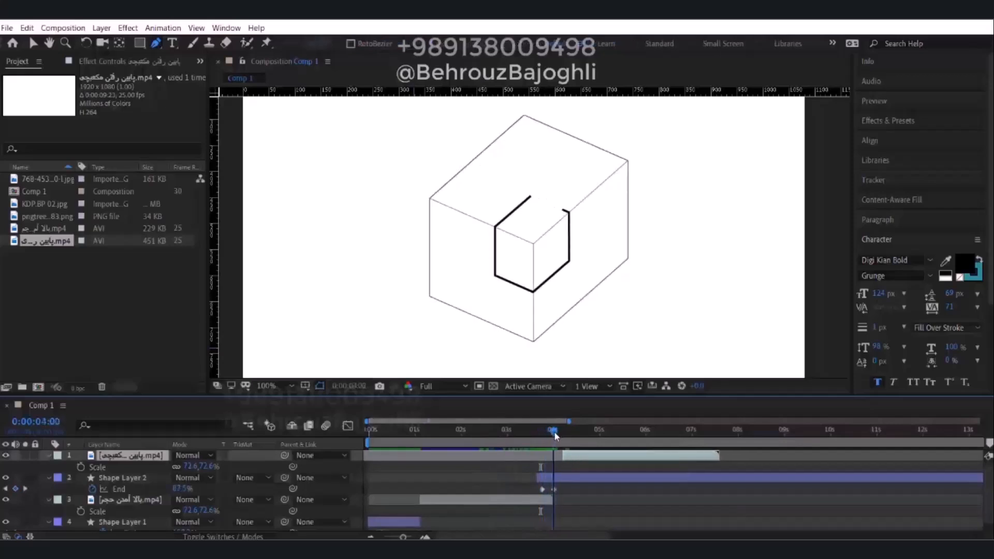
pyautogui.moveTo(570, 479)
pyautogui.mouseDown()
pyautogui.moveTo(586, 461)
pyautogui.moveTo(577, 476)
pyautogui.moveTo(575, 467)
pyautogui.mouseUp()
pyautogui.moveTo(553, 430); pyautogui.dragTo(545, 455)
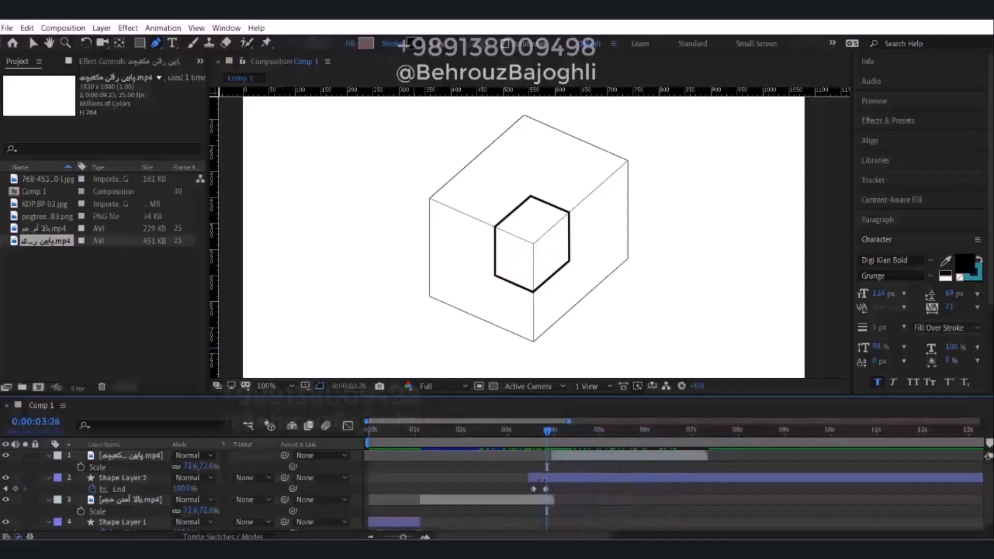
# Set the stroke width of the corner-cube outline to 3 px.
pyautogui.click(543, 480)
pyautogui.click(441, 45)
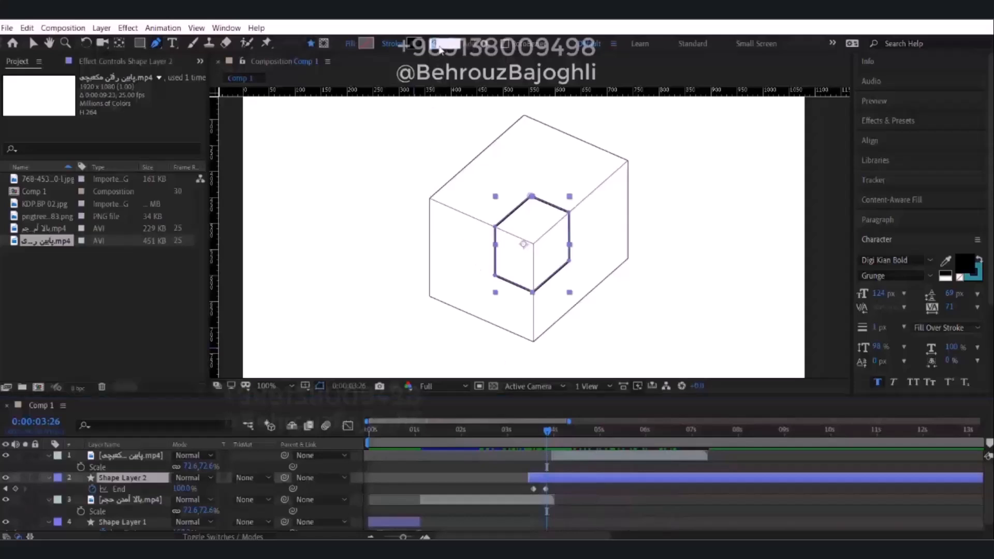
pyautogui.write('3')
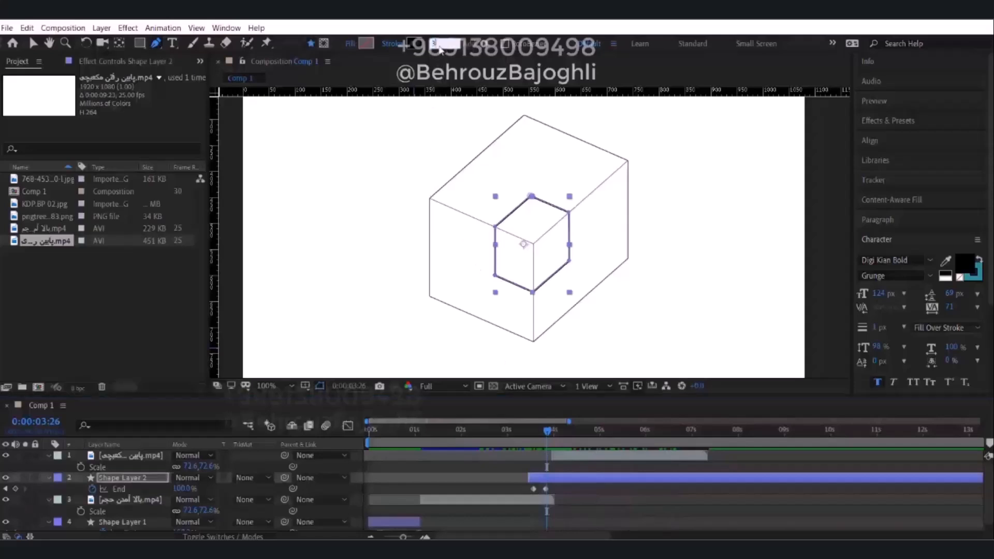
pyautogui.click(495, 484)
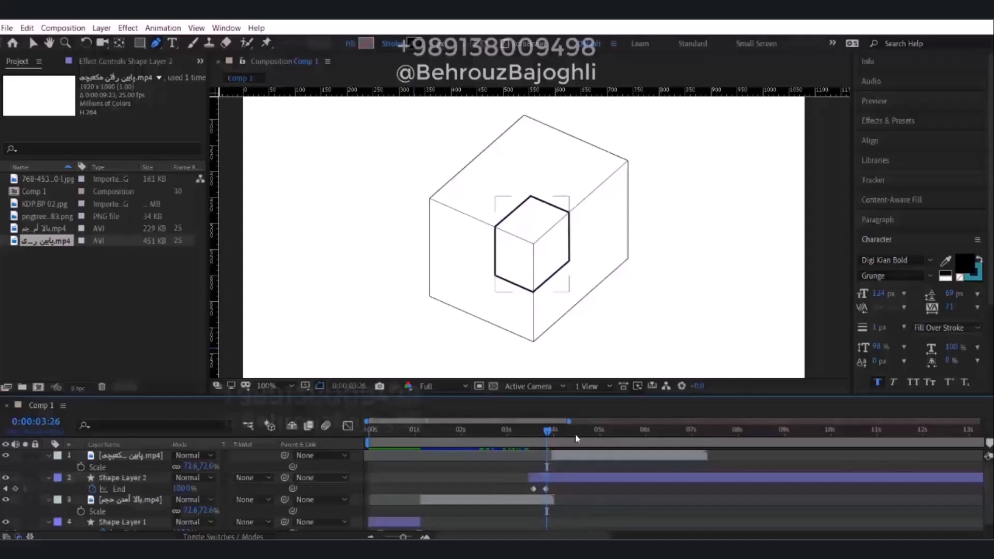
pyautogui.click(560, 483)
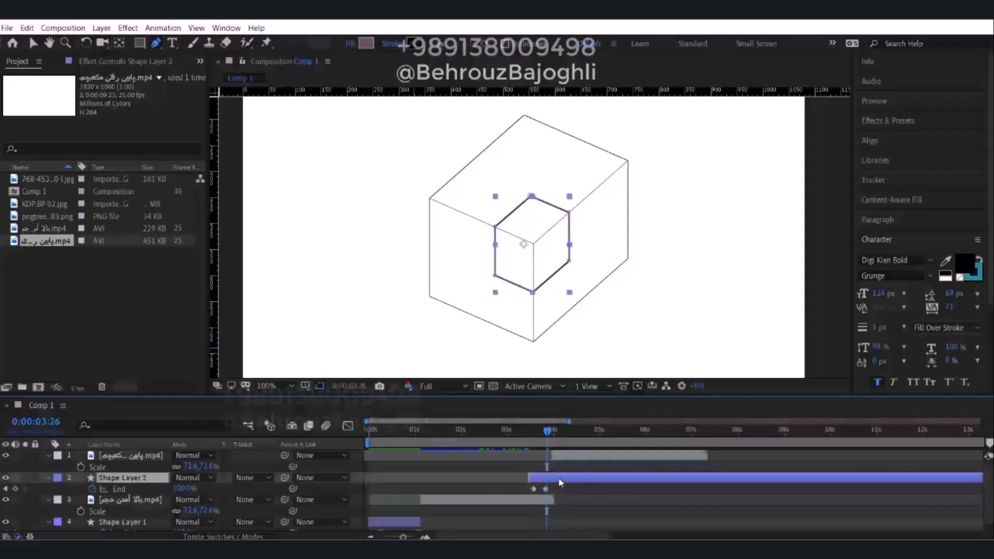
# Shorten and shift the block-removal clip so the block starts sinking soon after its outline is drawn, and scrub through the transition.
pyautogui.click(518, 458)
pyautogui.scroll(-1, 580, 296)
pyautogui.moveTo(549, 434)
pyautogui.mouseDown()
pyautogui.moveTo(376, 441)
pyautogui.moveTo(549, 452)
pyautogui.moveTo(392, 433)
pyautogui.moveTo(496, 440)
pyautogui.mouseUp()
pyautogui.click(475, 479)
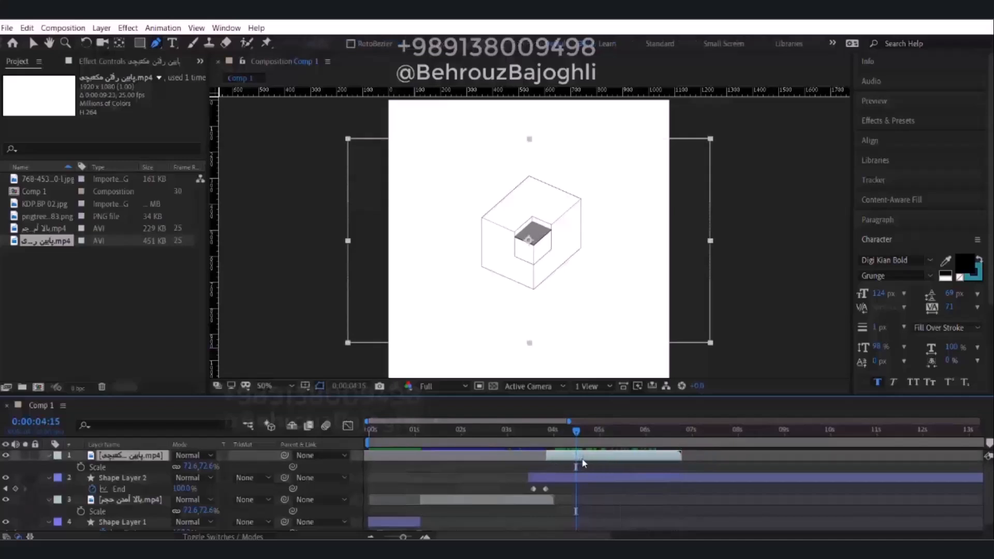
pyautogui.click(566, 468)
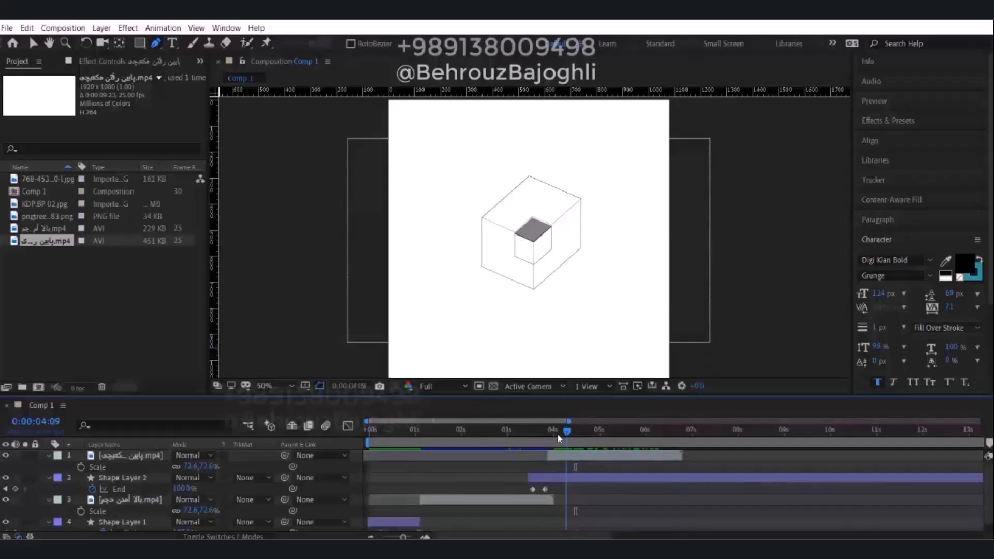